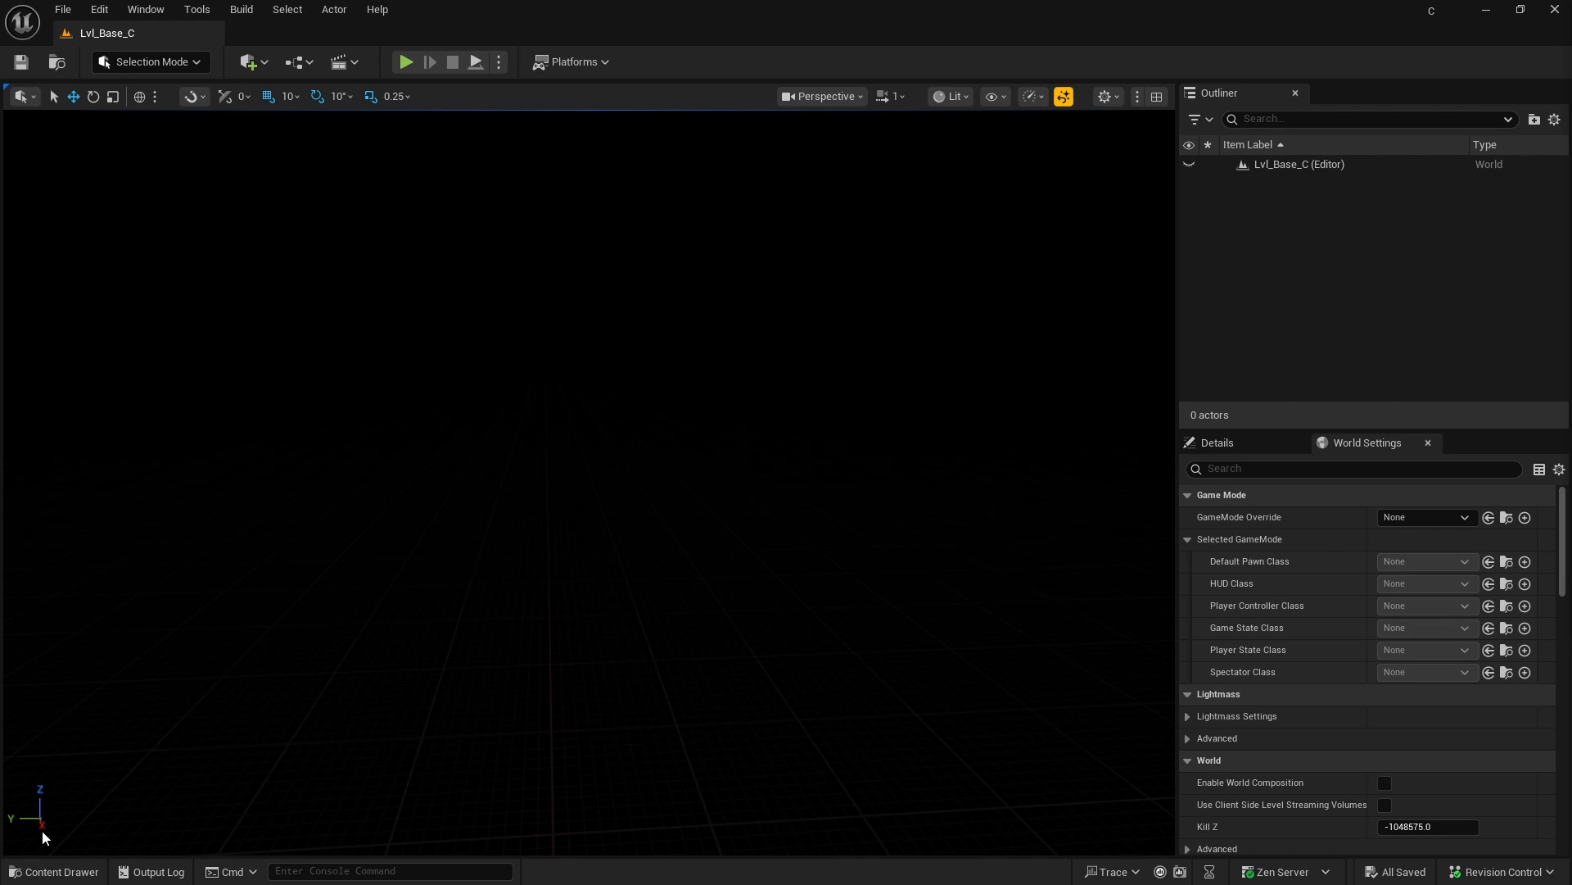
# Step: Show the contents of the Lvl_Level_C folder inside the favourite C folder
pyautogui.click(80, 873)
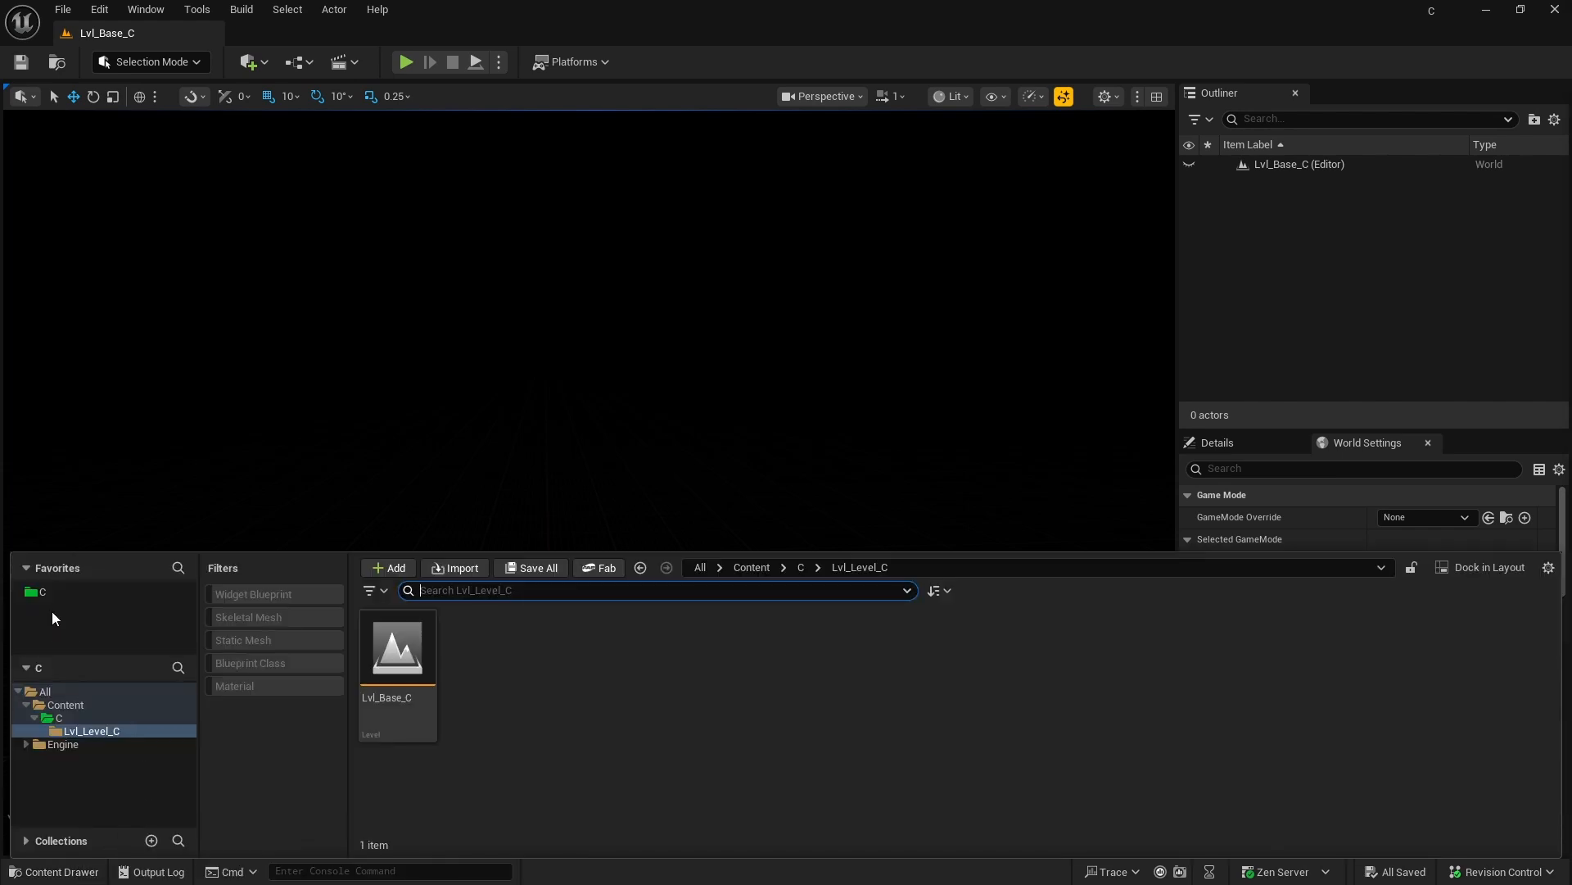
pyautogui.click(41, 593)
pyautogui.doubleClick(386, 647)
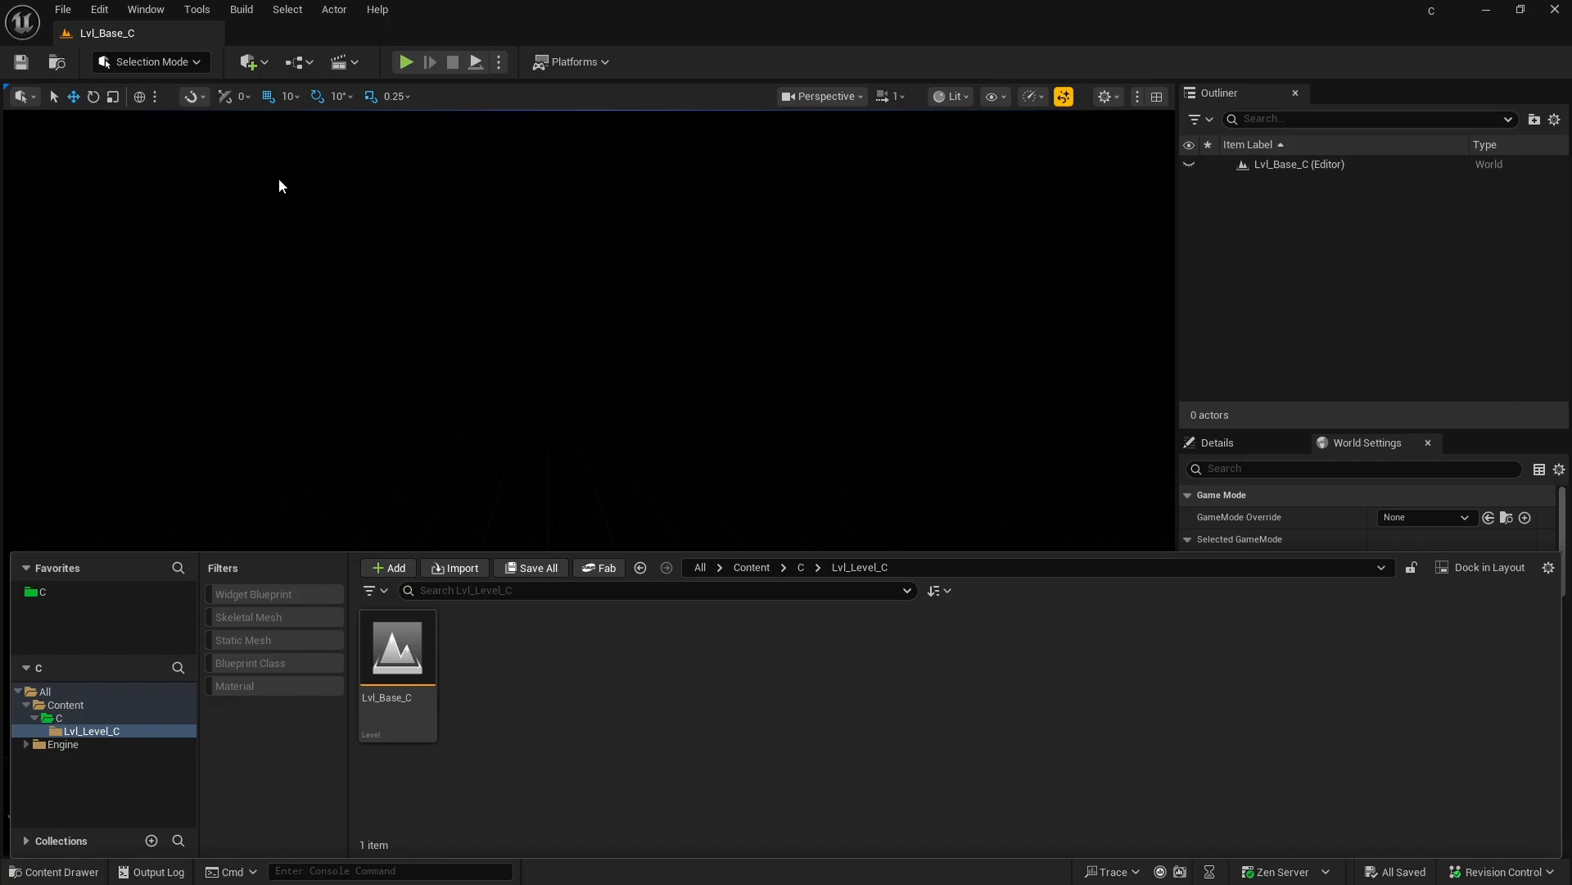
# Step: Save a copy of the current level as Lvl_MainMenu_C in the Lvl_Level_C folder
pyautogui.click(63, 9)
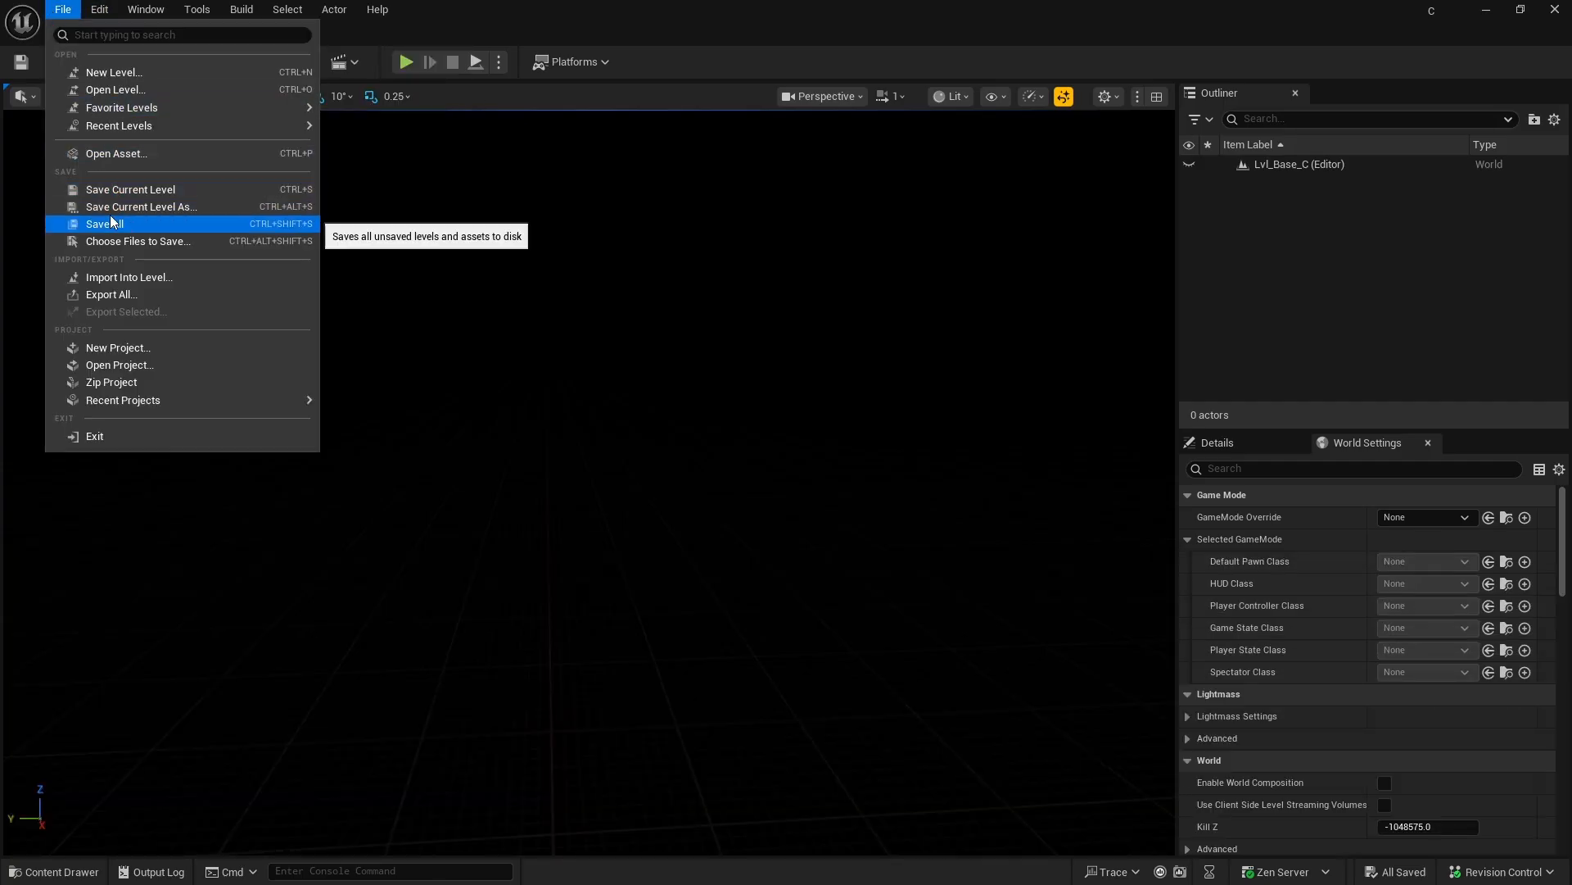
pyautogui.click(168, 213)
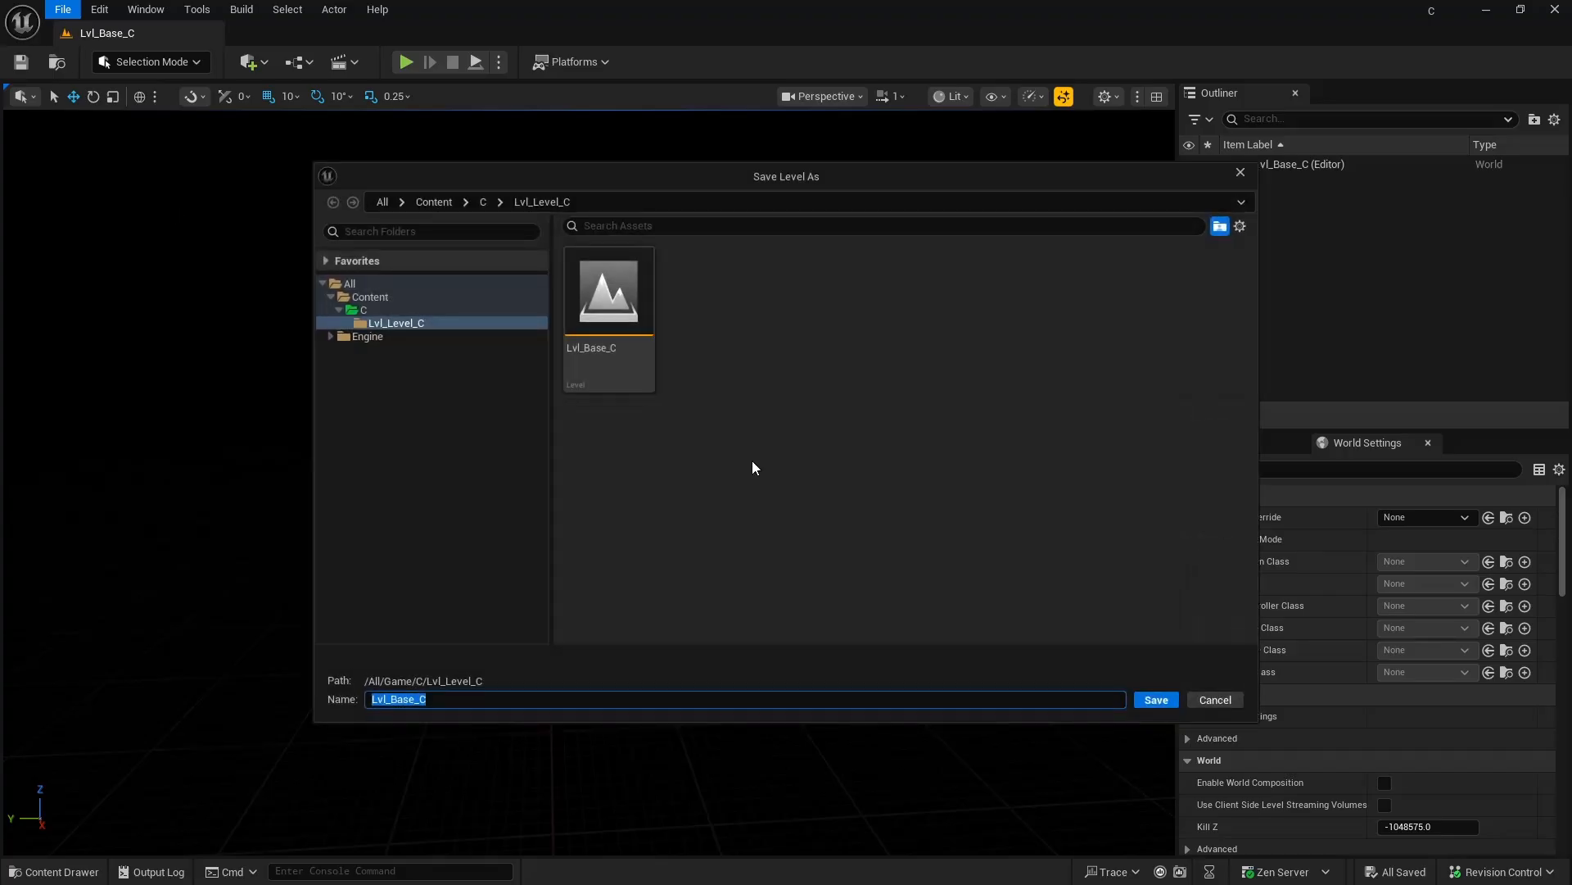
pyautogui.click(385, 325)
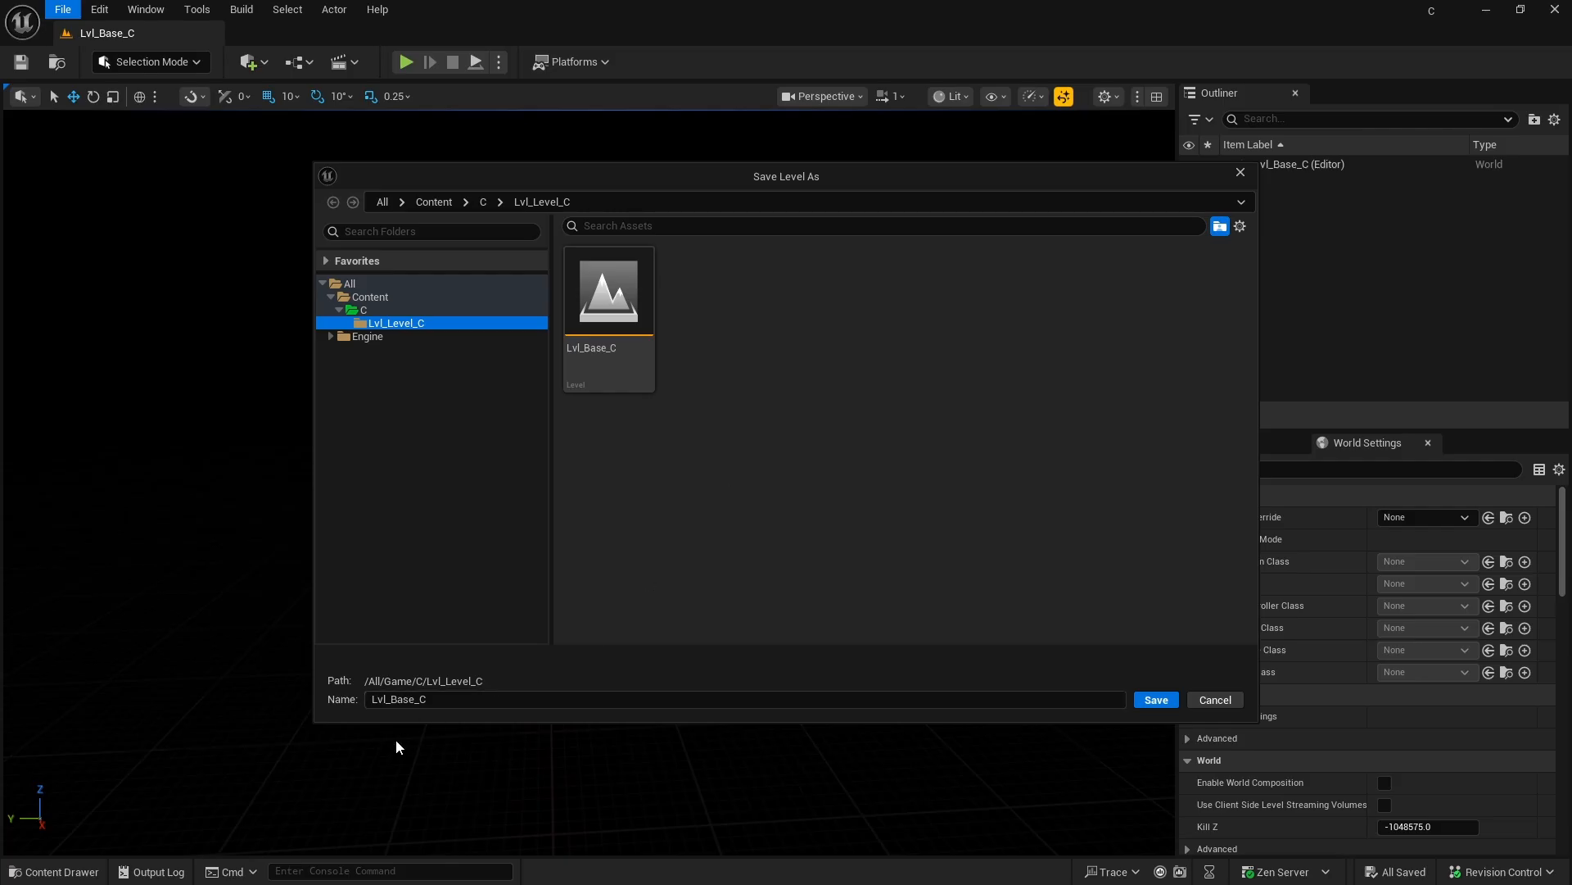
pyautogui.click(421, 698)
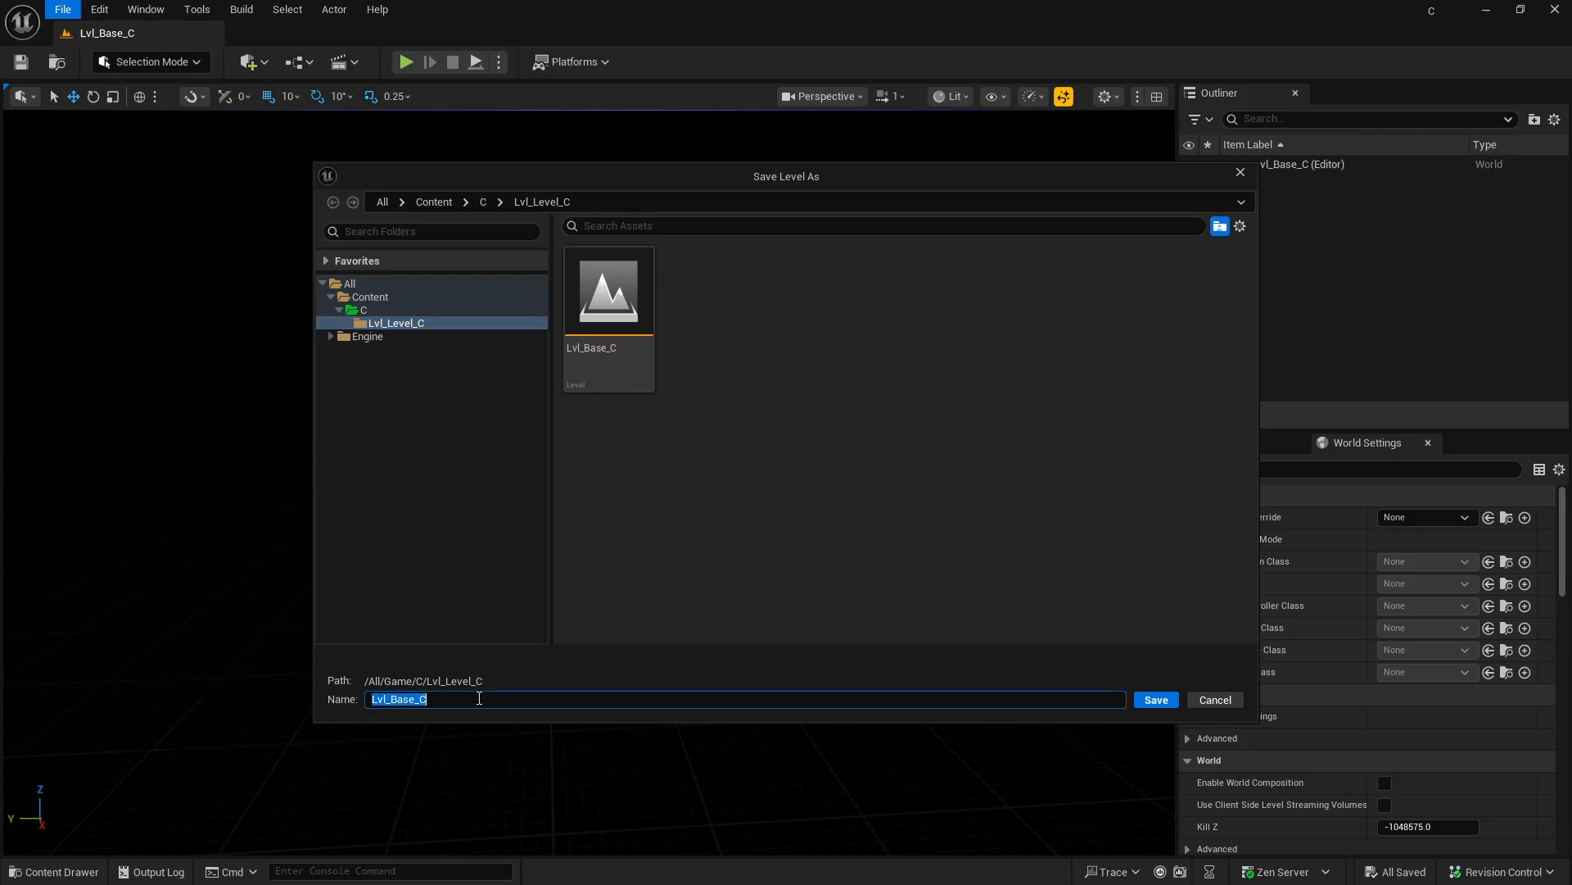
pyautogui.click(540, 694)
pyautogui.press('Left')
pyautogui.press('Left')
pyautogui.press('BackSpace')
pyautogui.press('BackSpace')
pyautogui.press('BackSpace')
pyautogui.press('BackSpace')
pyautogui.write('MainMenu')
pyautogui.click(1154, 700)
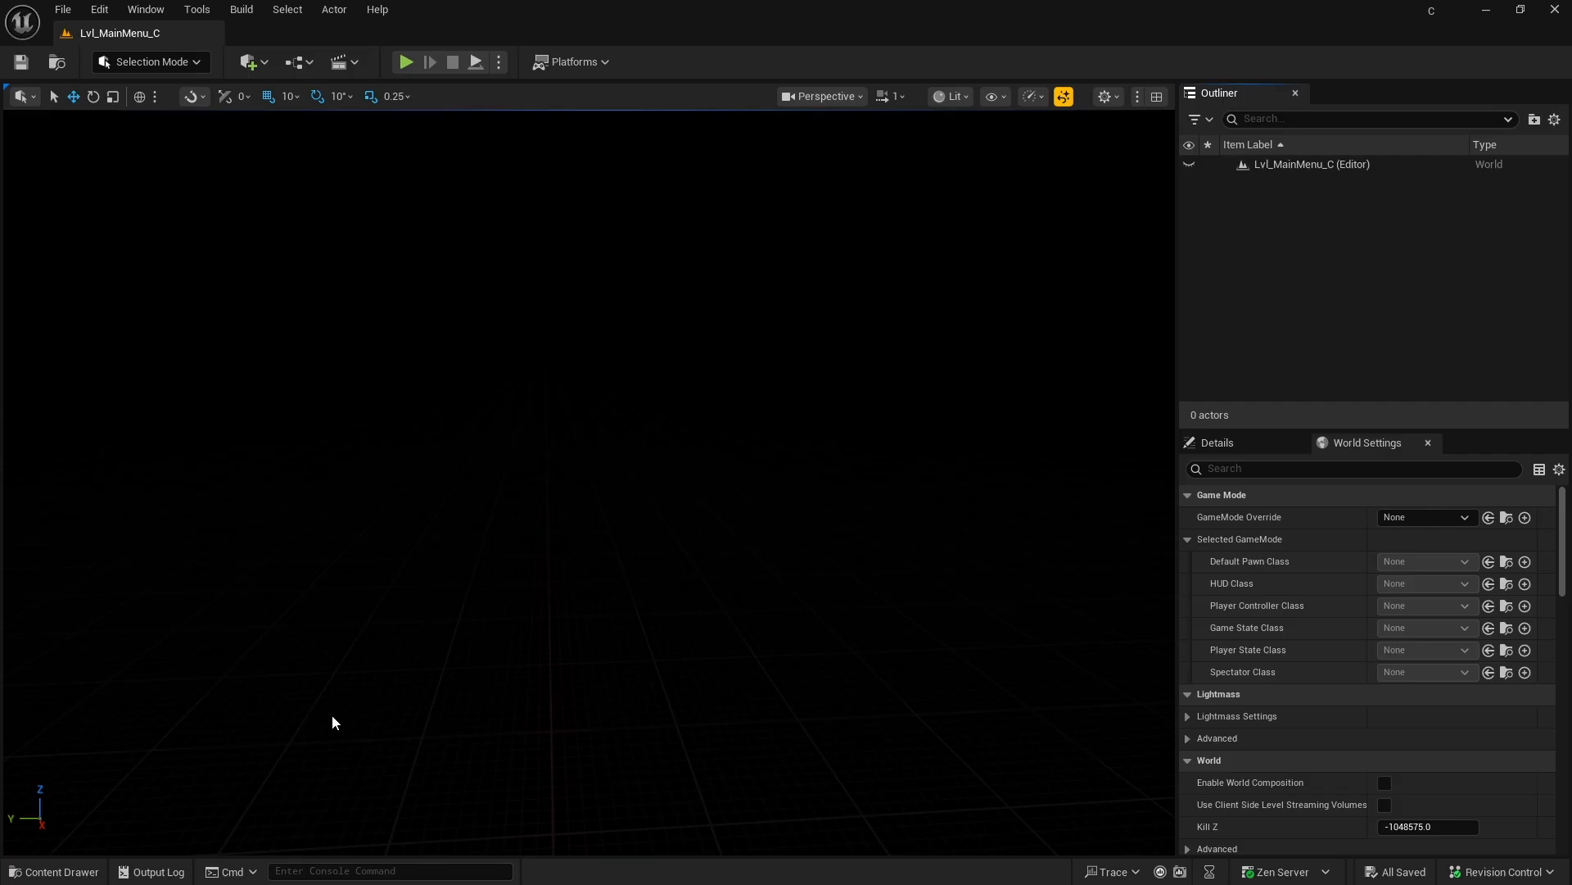
# Step: Open the Lvl_MainMenu_C level from the Lvl_Level_C content folder
pyautogui.click(54, 871)
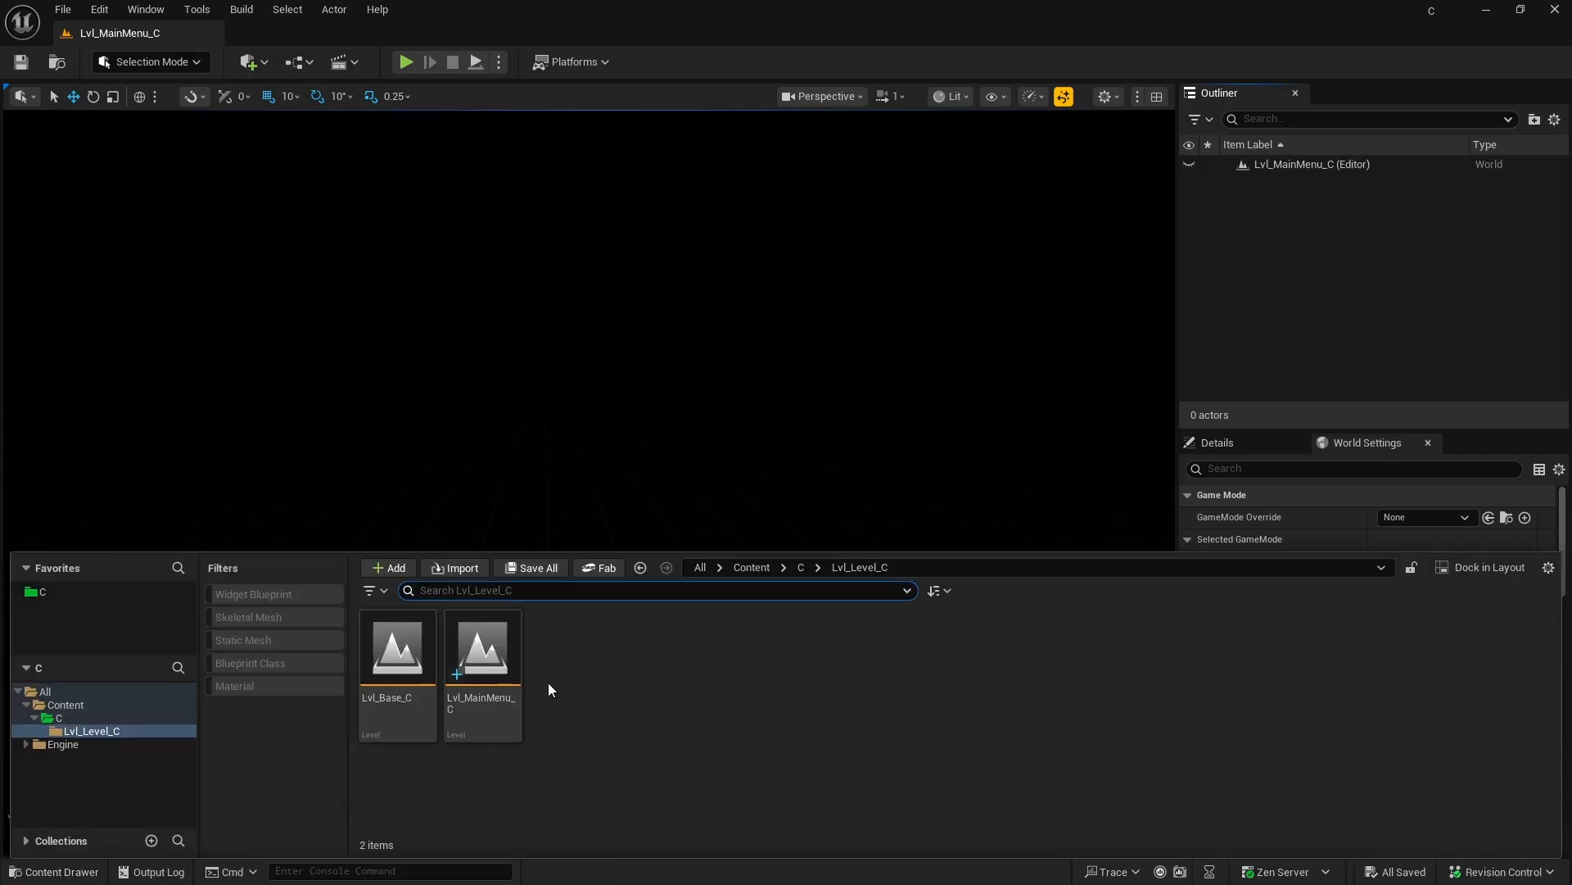
pyautogui.doubleClick(487, 671)
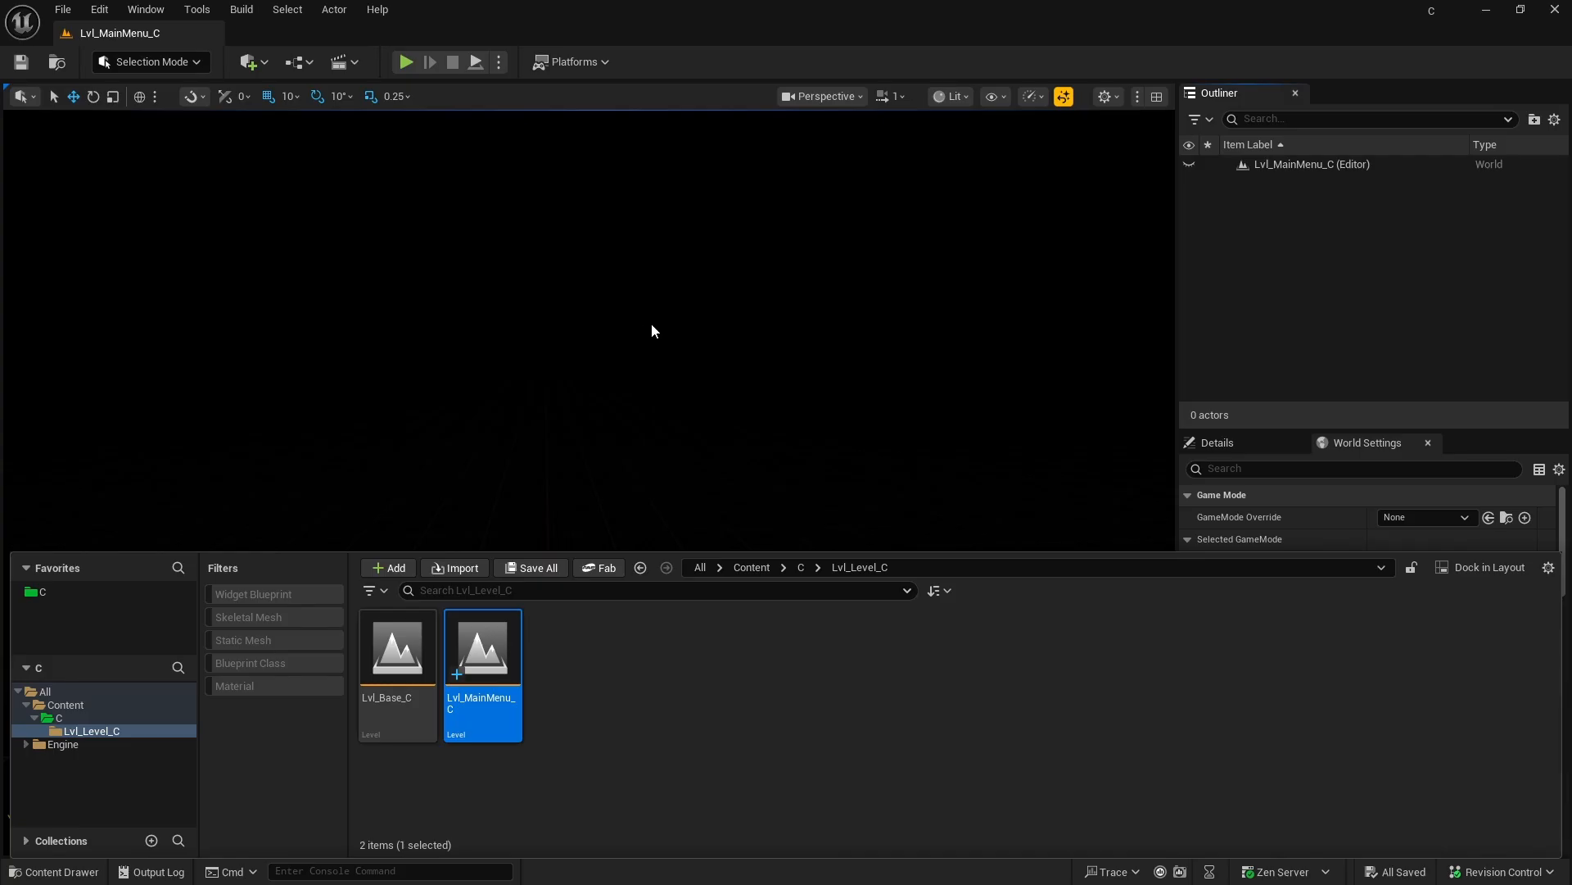
pyautogui.click(851, 591)
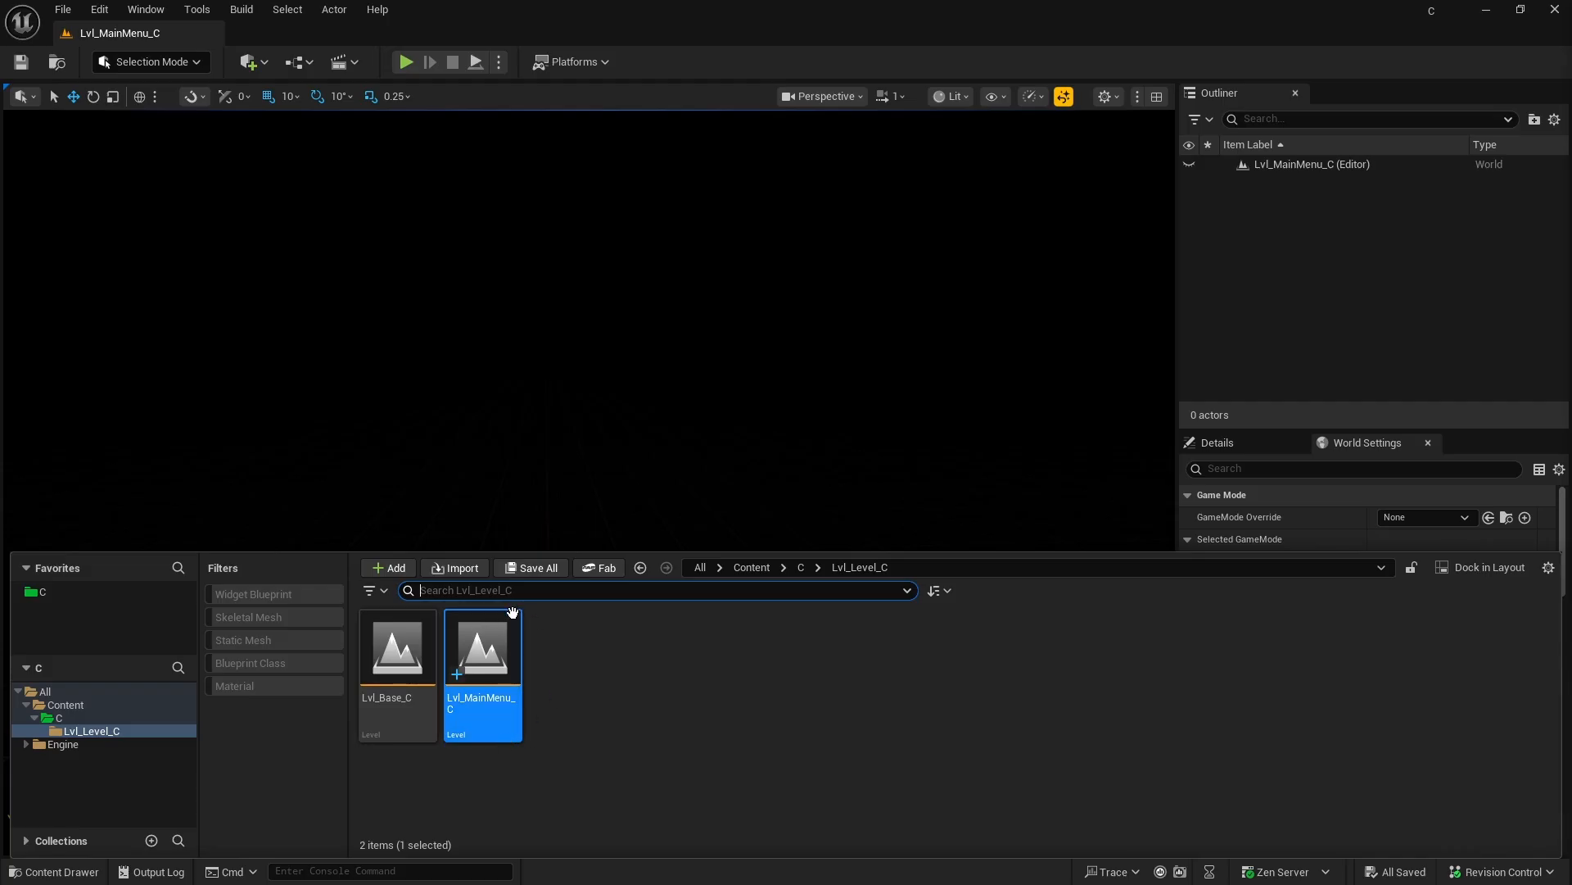
# Step: Set the Editor Startup Map to Lvl_MainMenu_C in the project's Maps & Modes settings
pyautogui.click(98, 9)
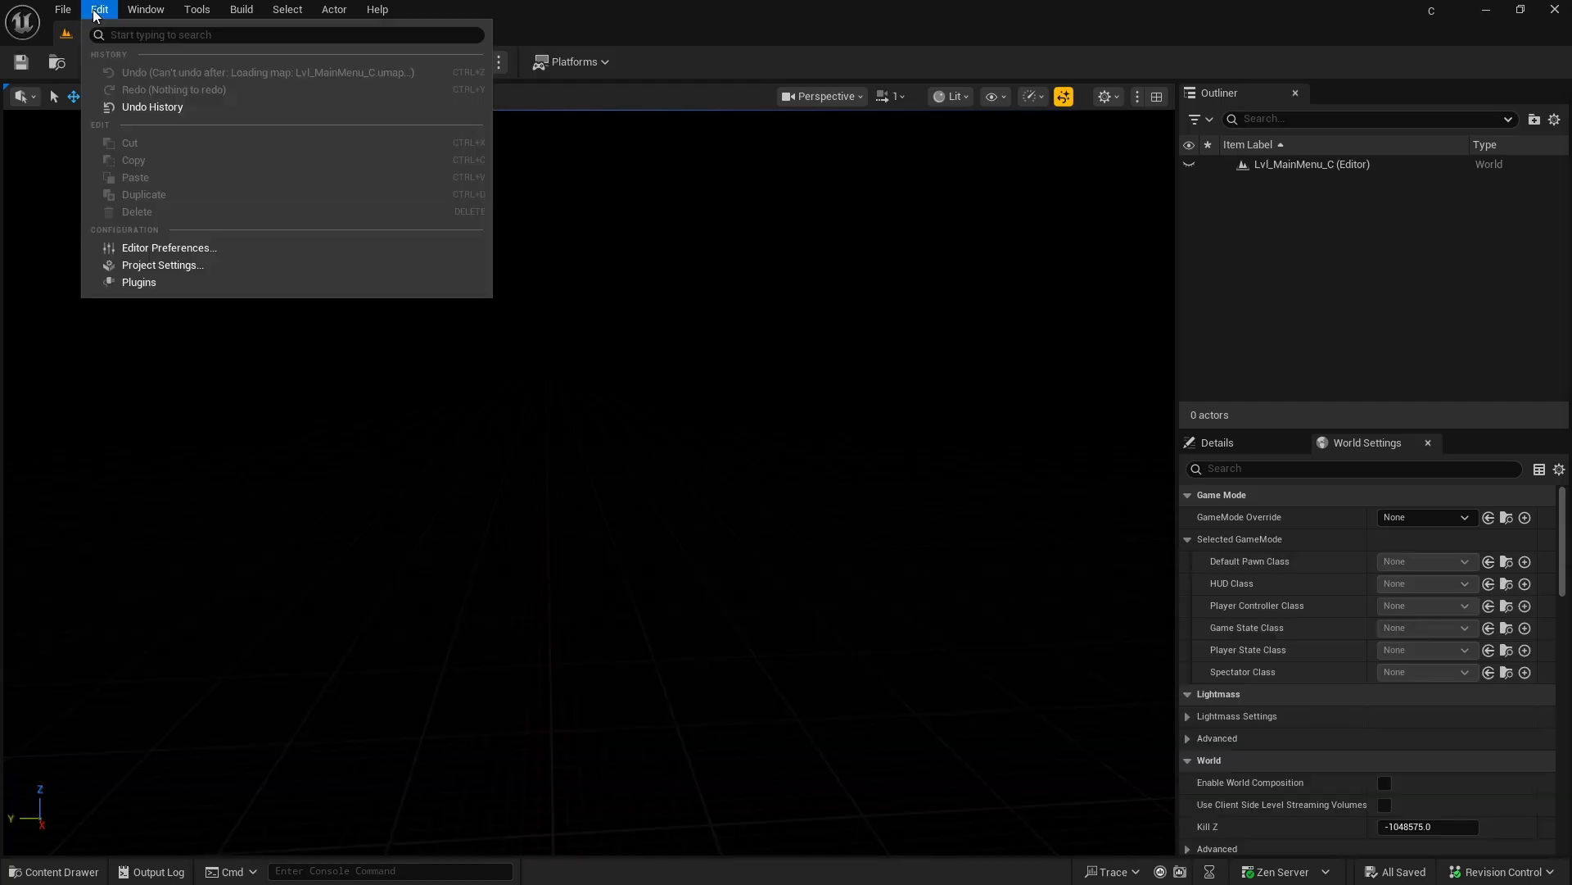
pyautogui.click(181, 267)
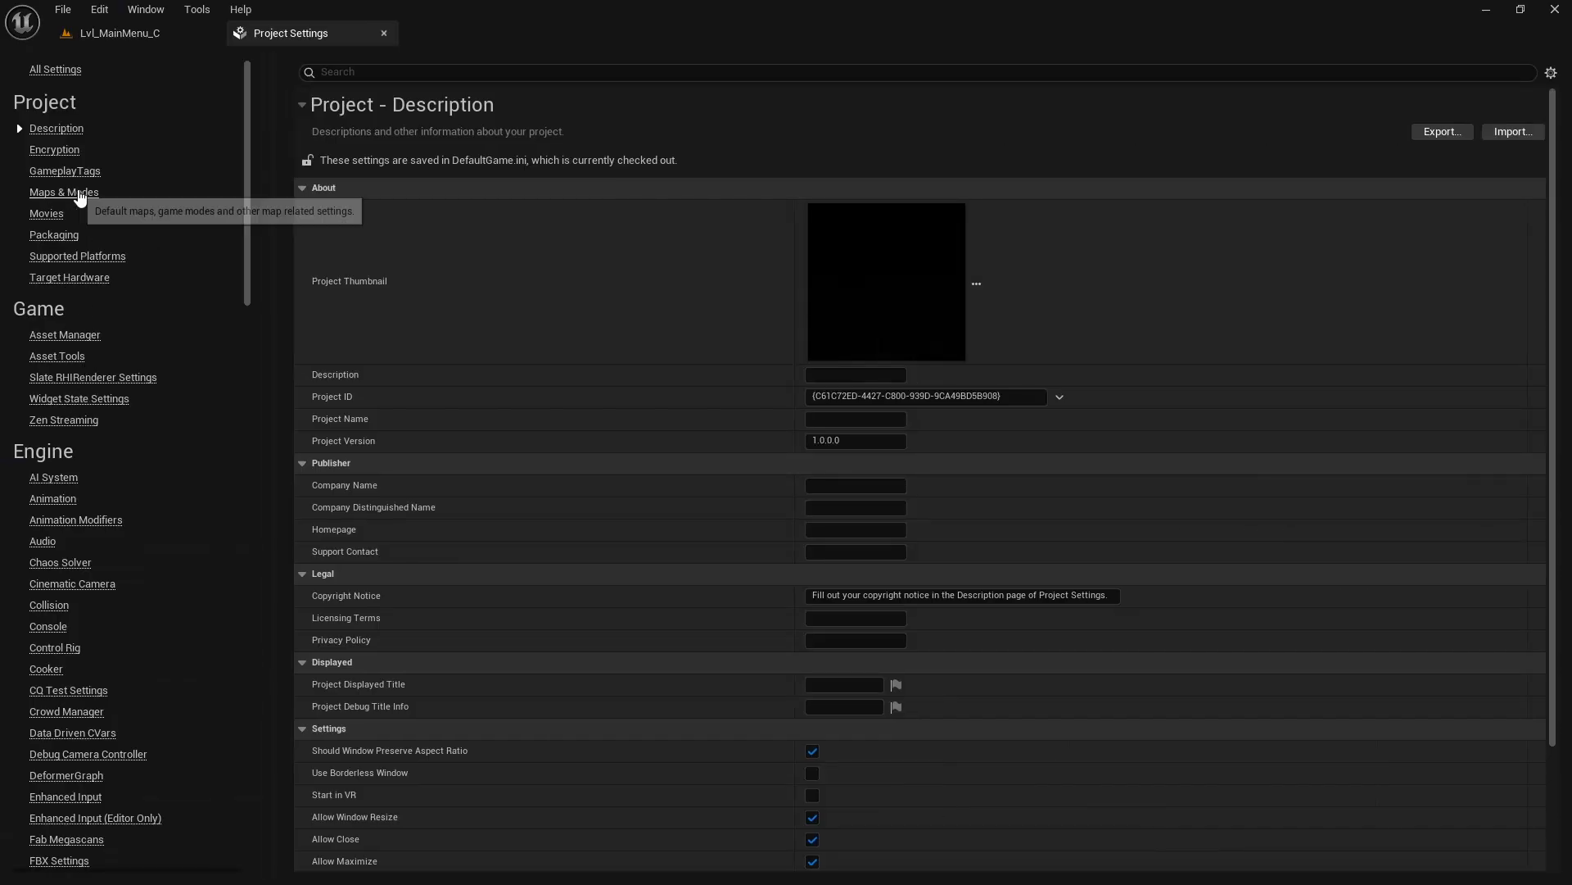
pyautogui.click(84, 199)
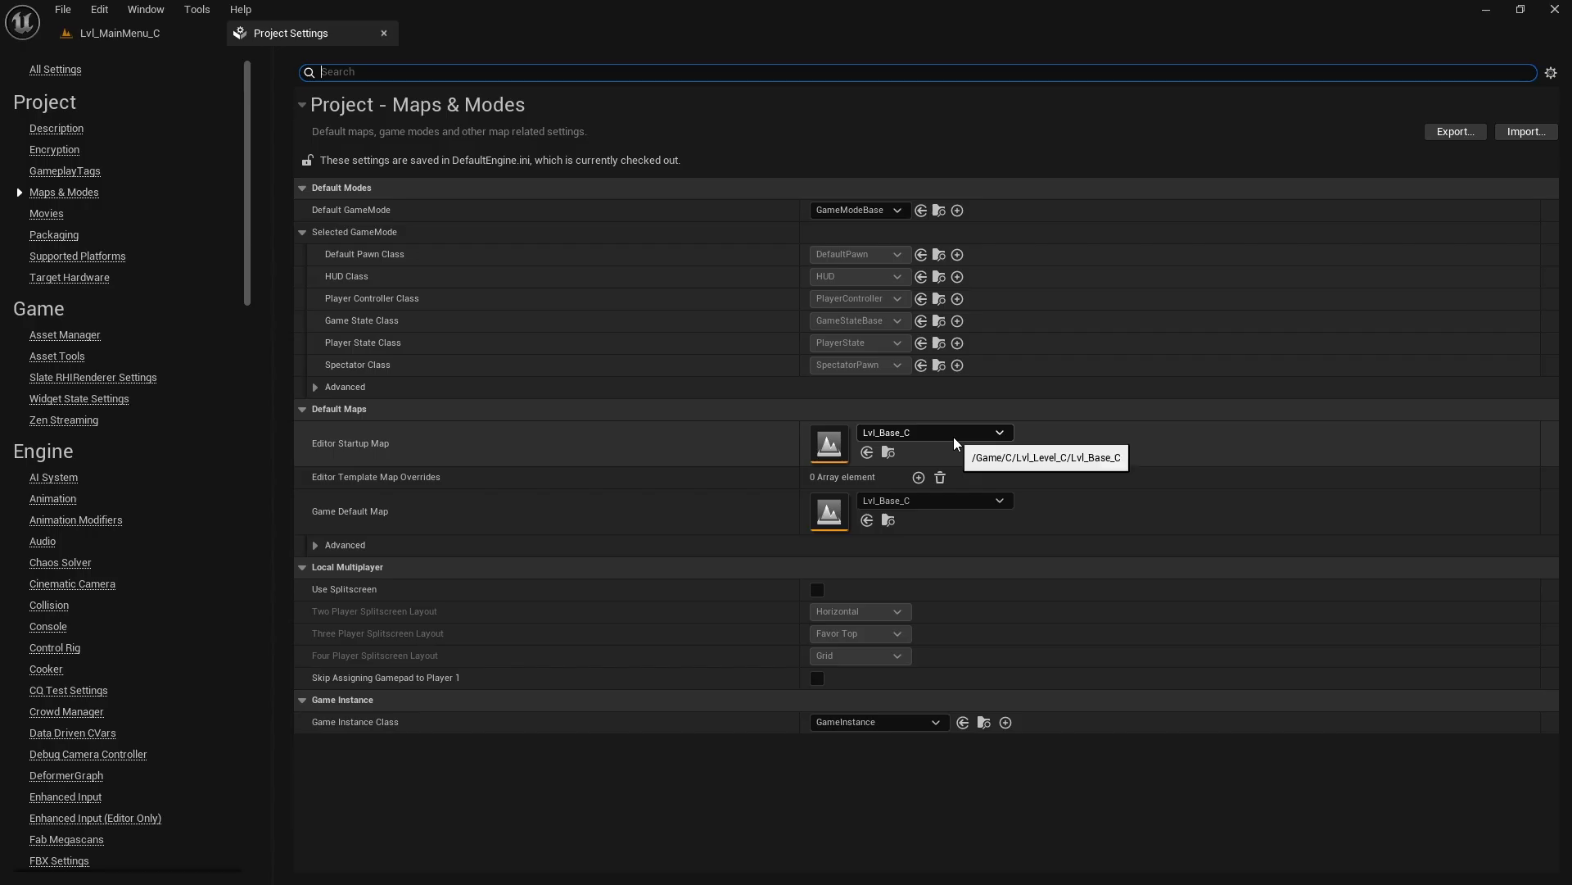
pyautogui.click(975, 434)
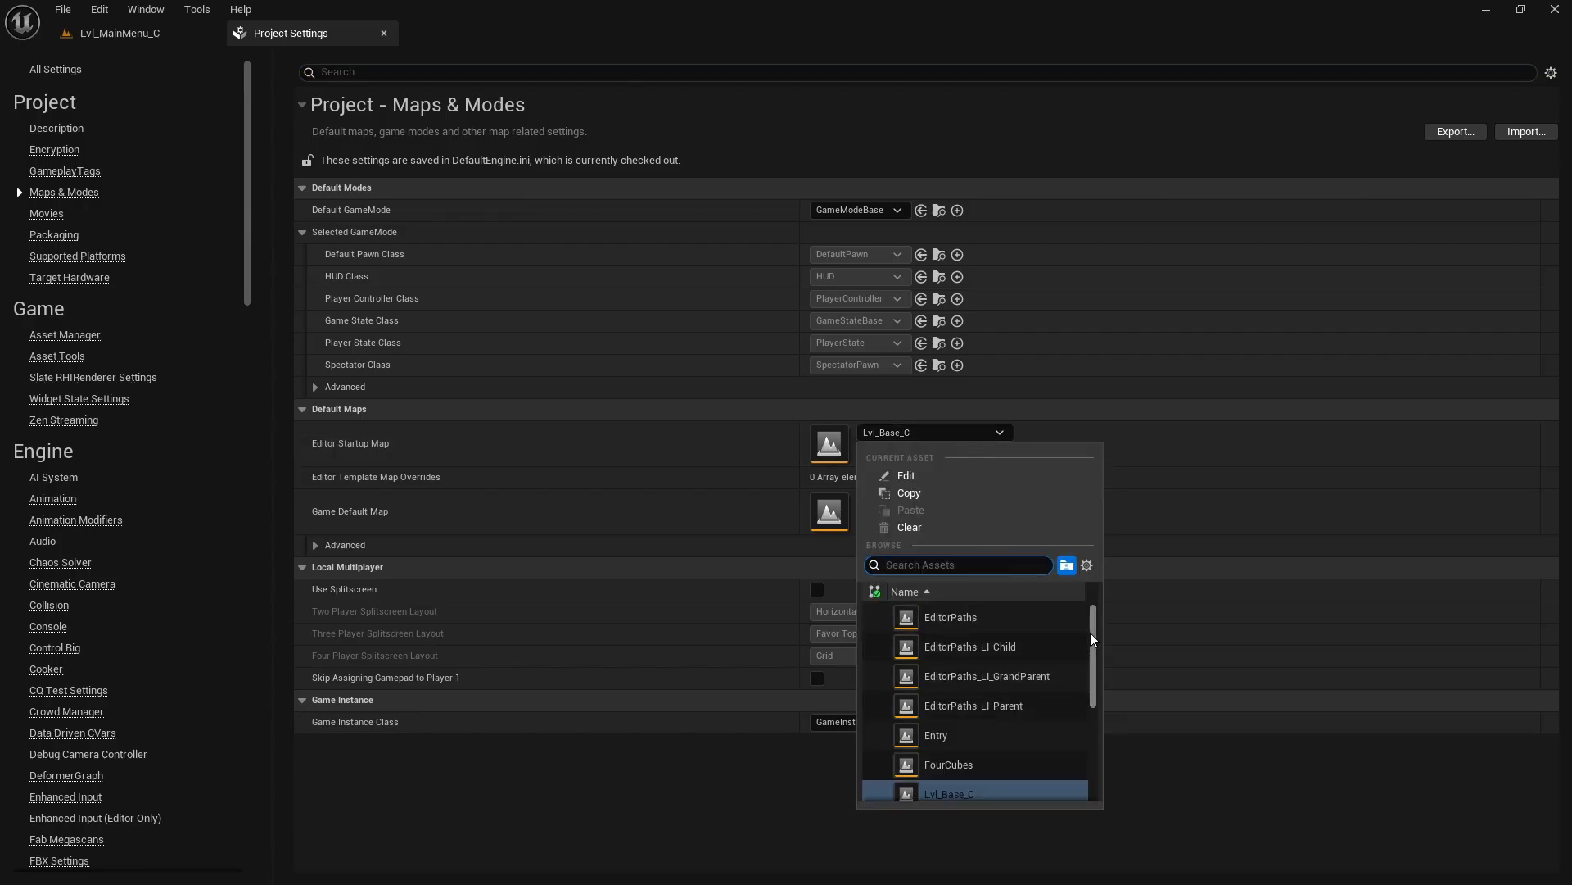
pyautogui.moveTo(1092, 638); pyautogui.dragTo(1077, 600)
pyautogui.click(936, 566)
pyautogui.write('_c')
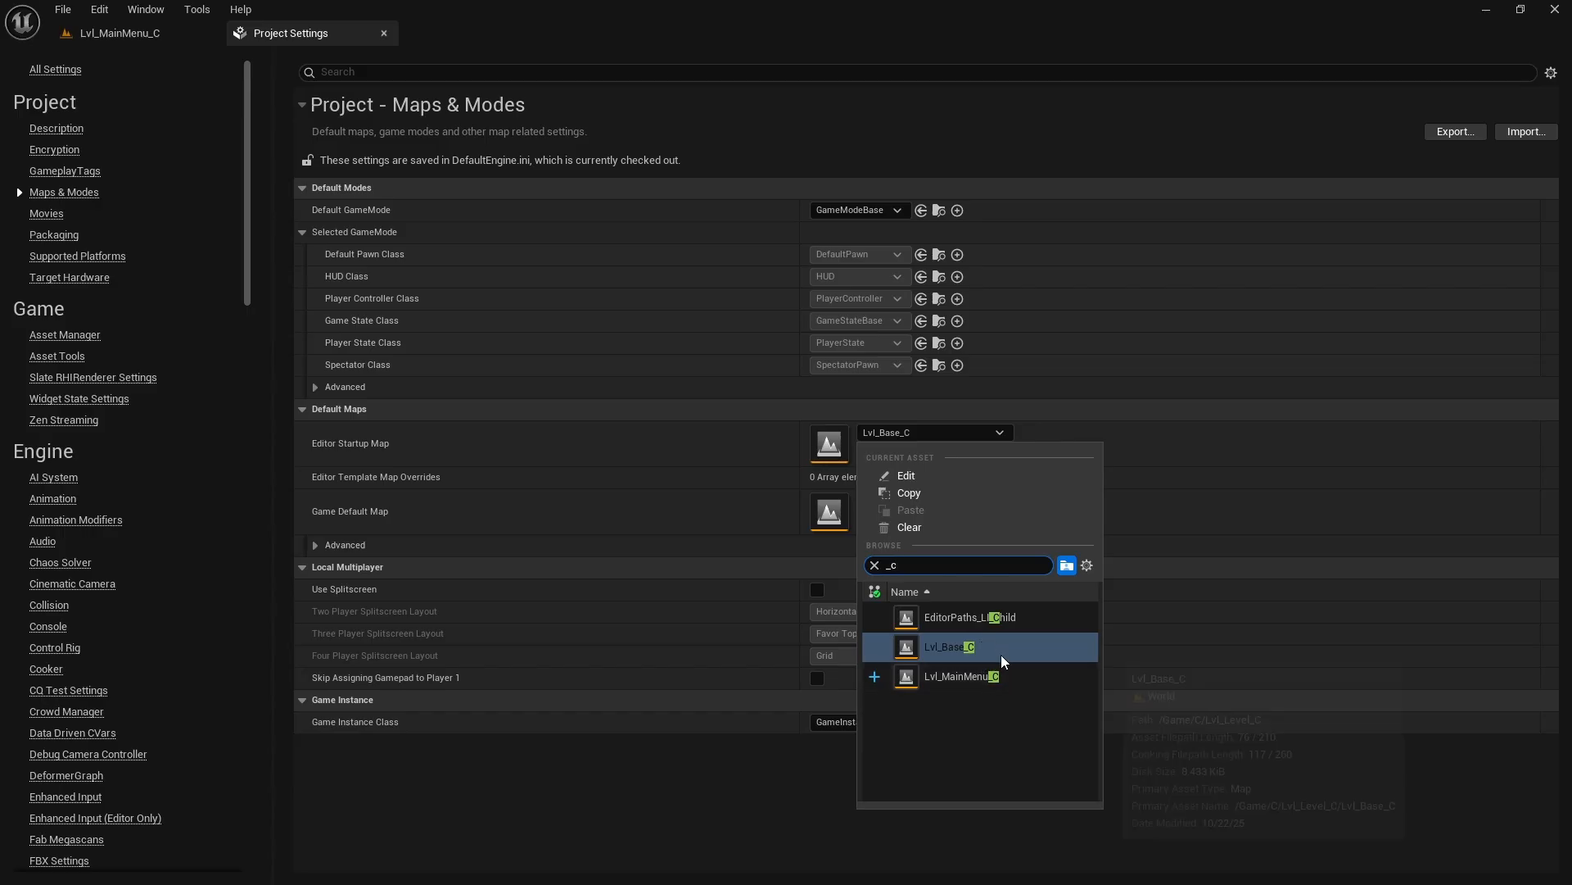
pyautogui.moveTo(1009, 665)
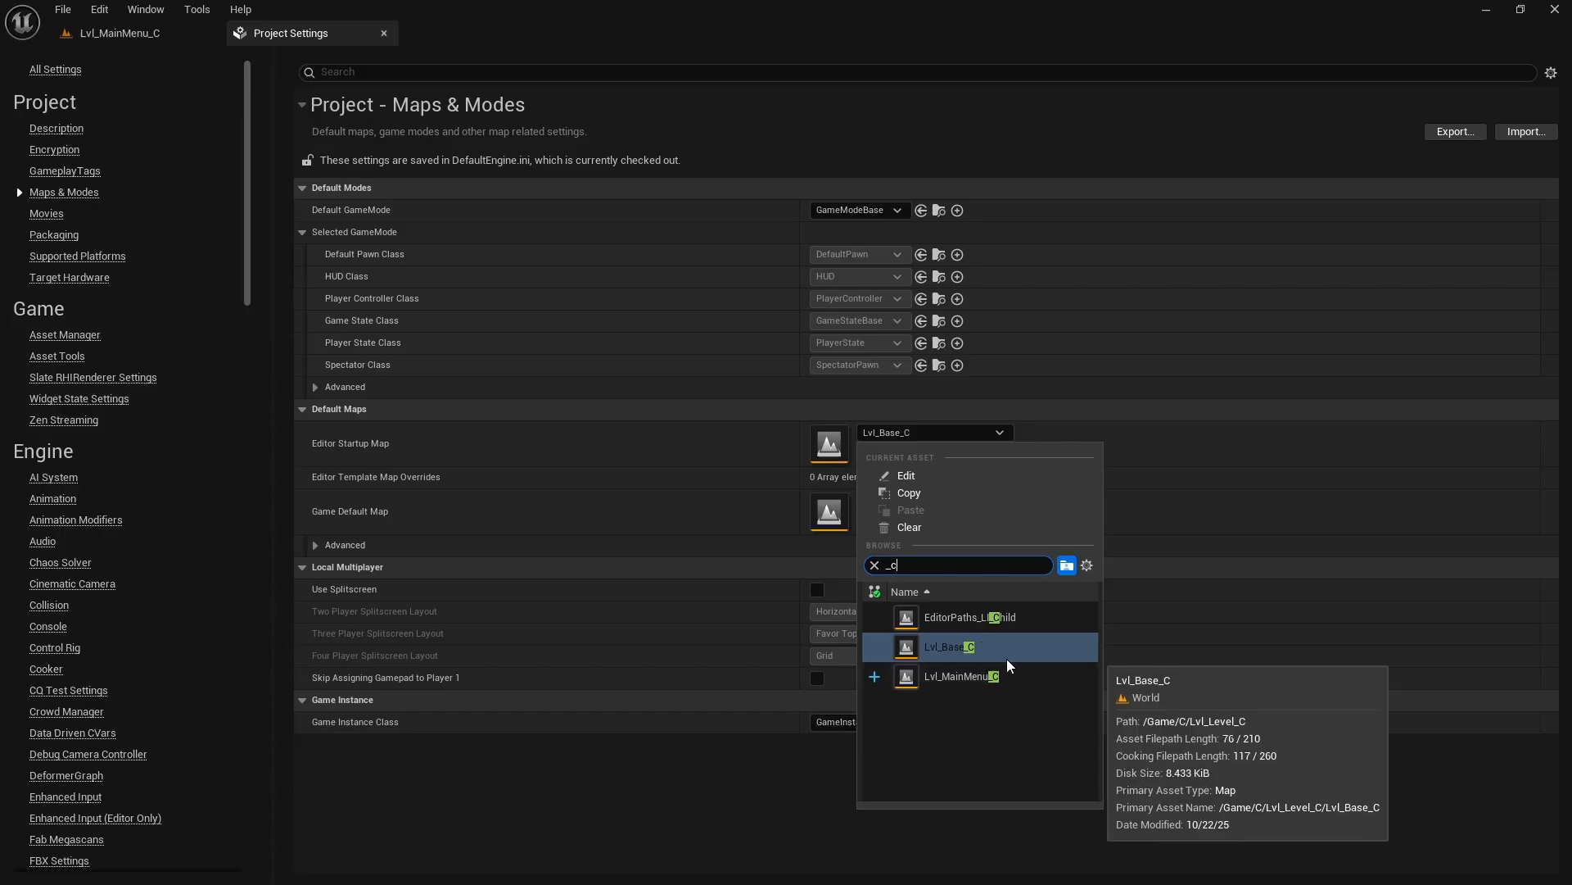
pyautogui.click(958, 678)
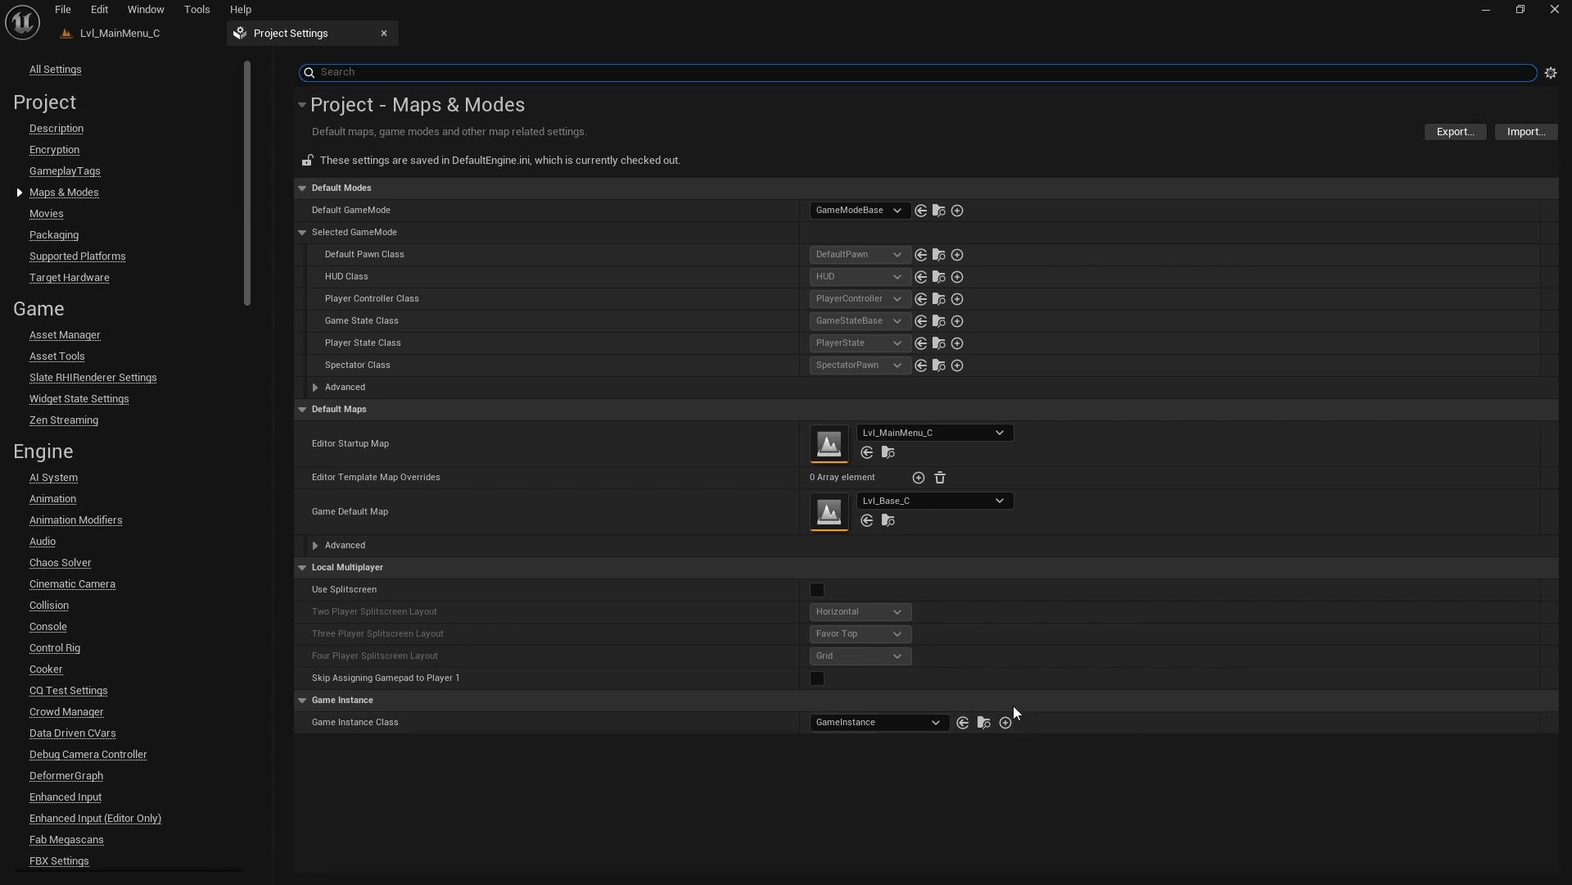
# Step: Set the Game Default Map to Lvl_MainMenu_C and close the project settings
pyautogui.click(912, 500)
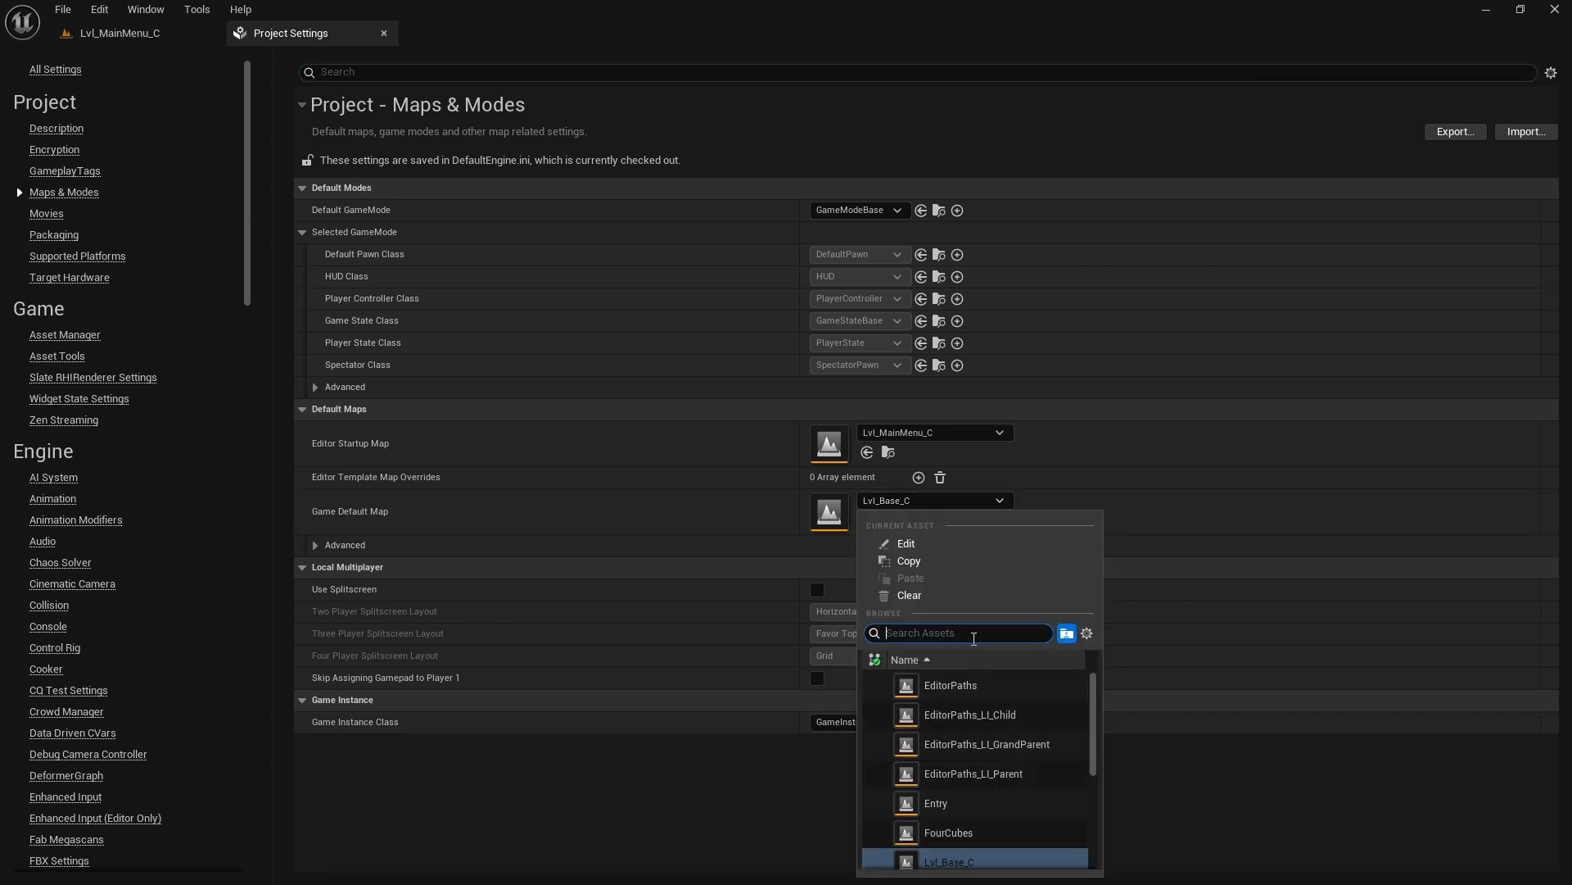
pyautogui.write('_')
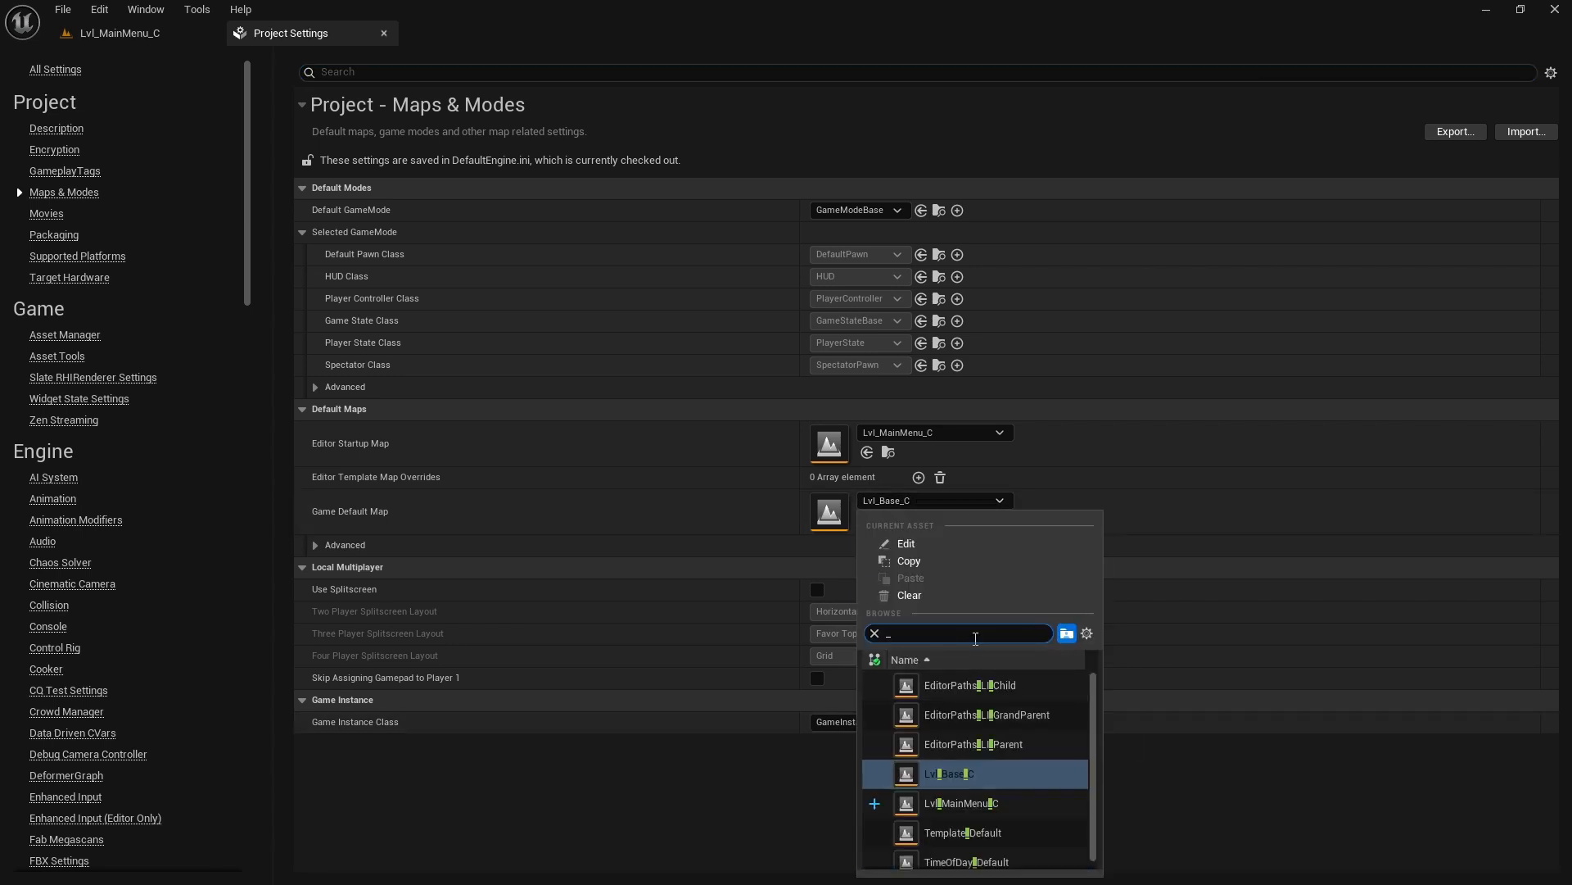
pyautogui.write('C')
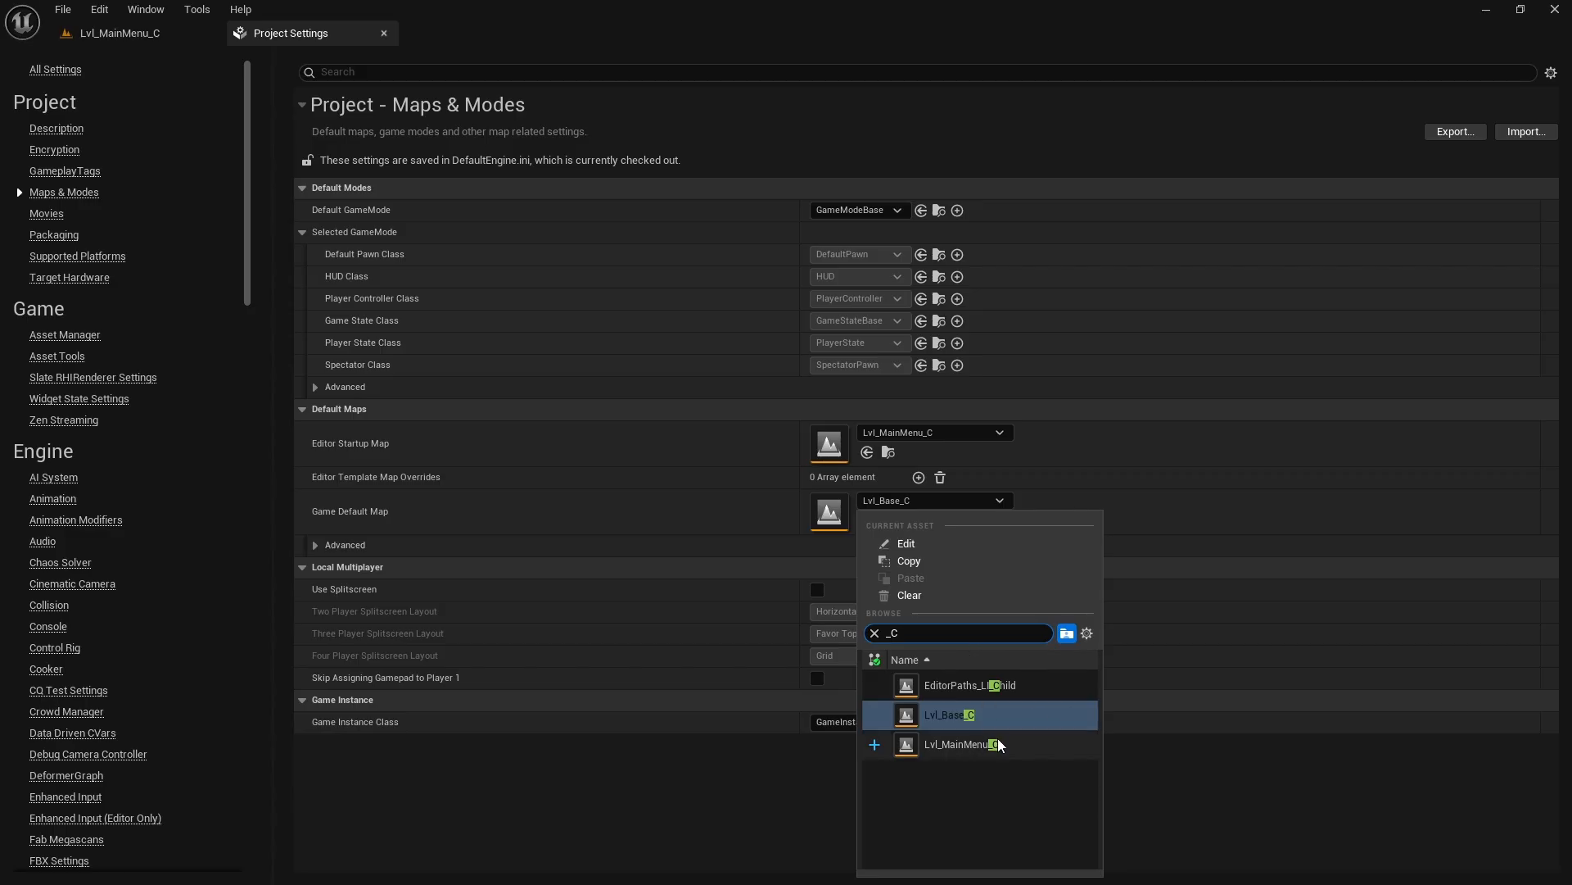
pyautogui.click(950, 747)
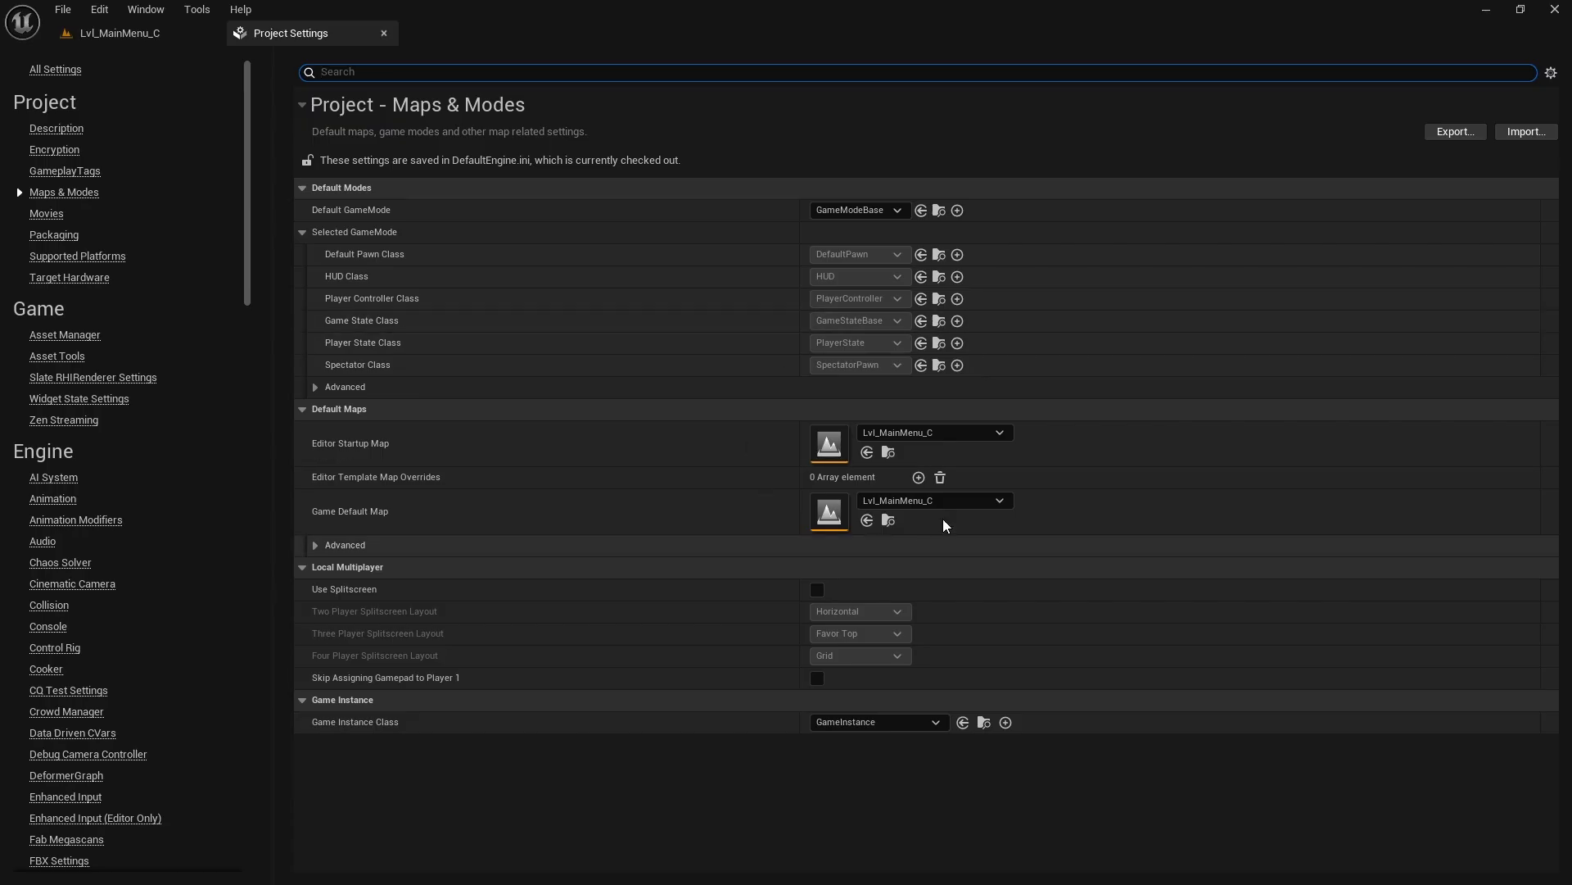
pyautogui.click(412, 62)
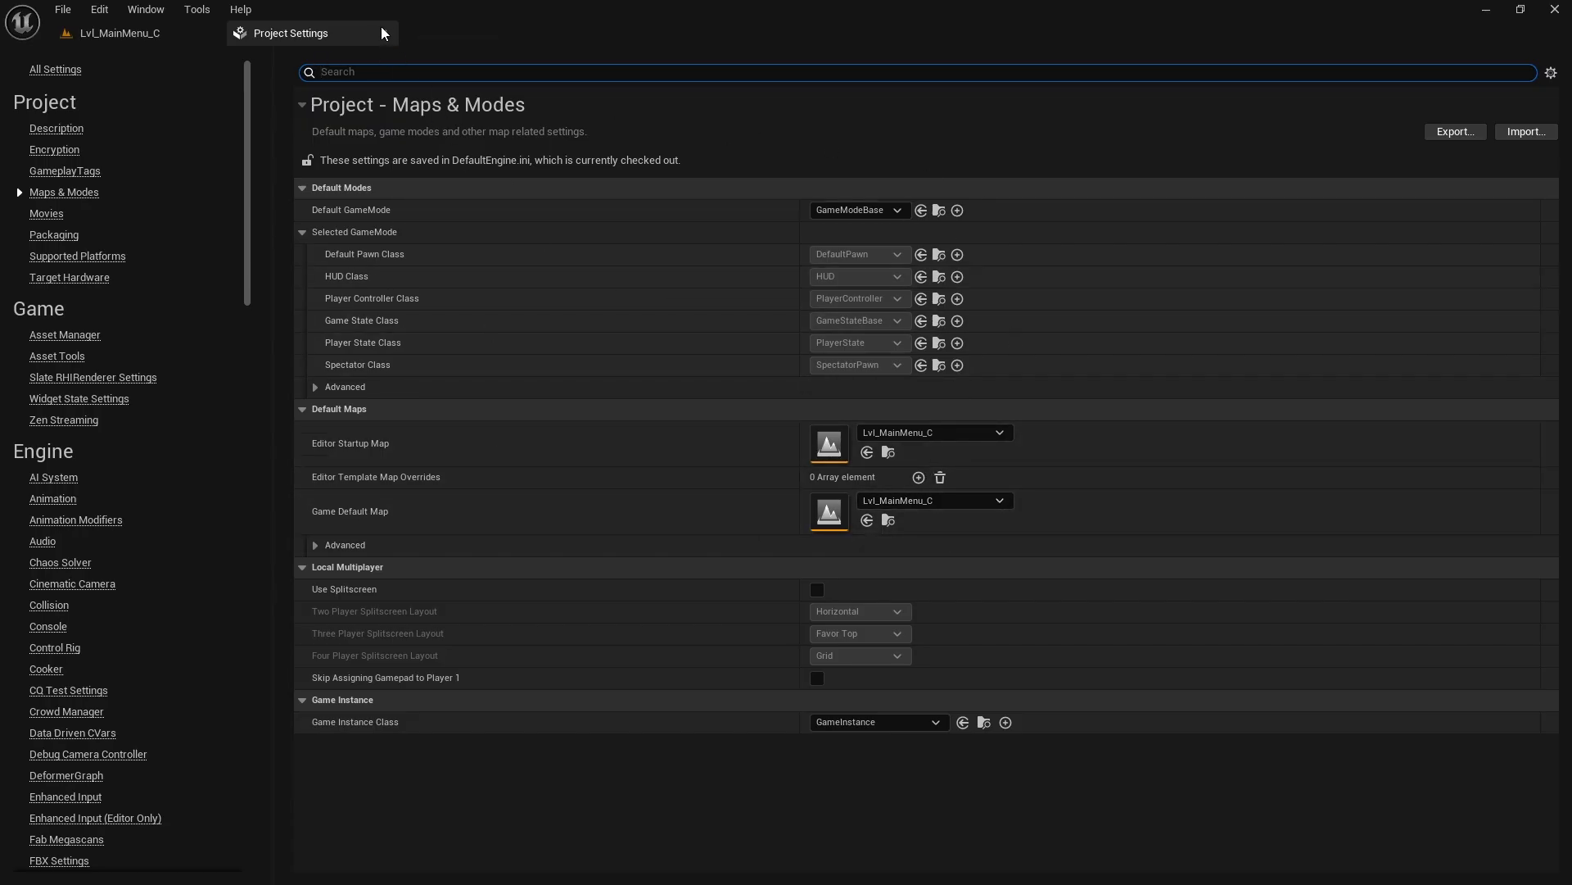
pyautogui.click(384, 32)
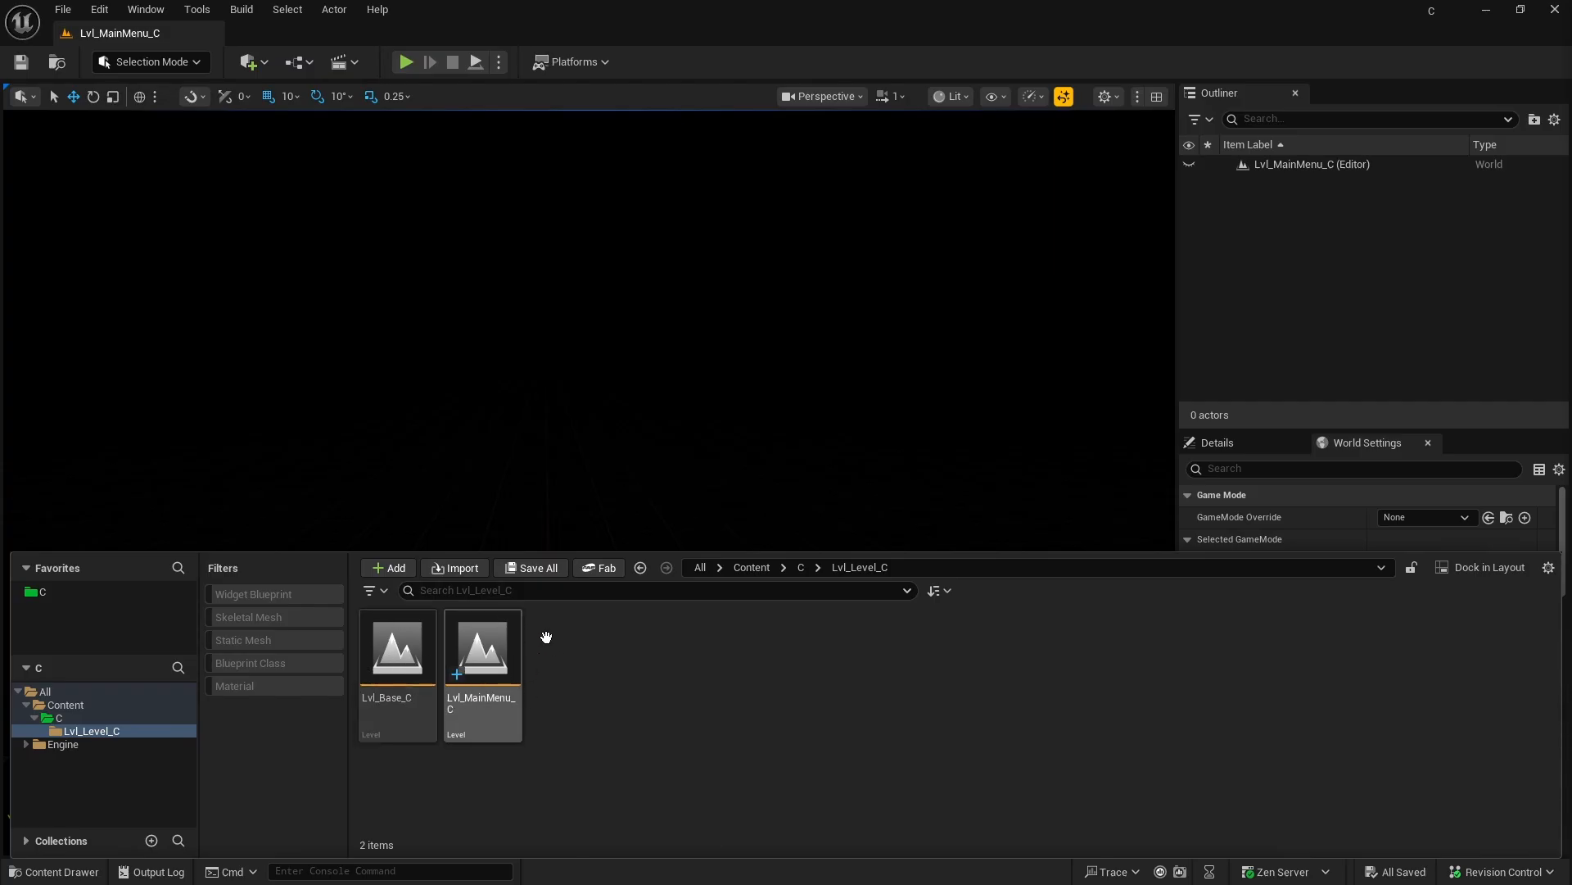
# Step: Delete the Lvl_Base_C level from the Lvl_Level_C folder, keeping Lvl_MainMenu_C as the open level
pyautogui.doubleClick(487, 651)
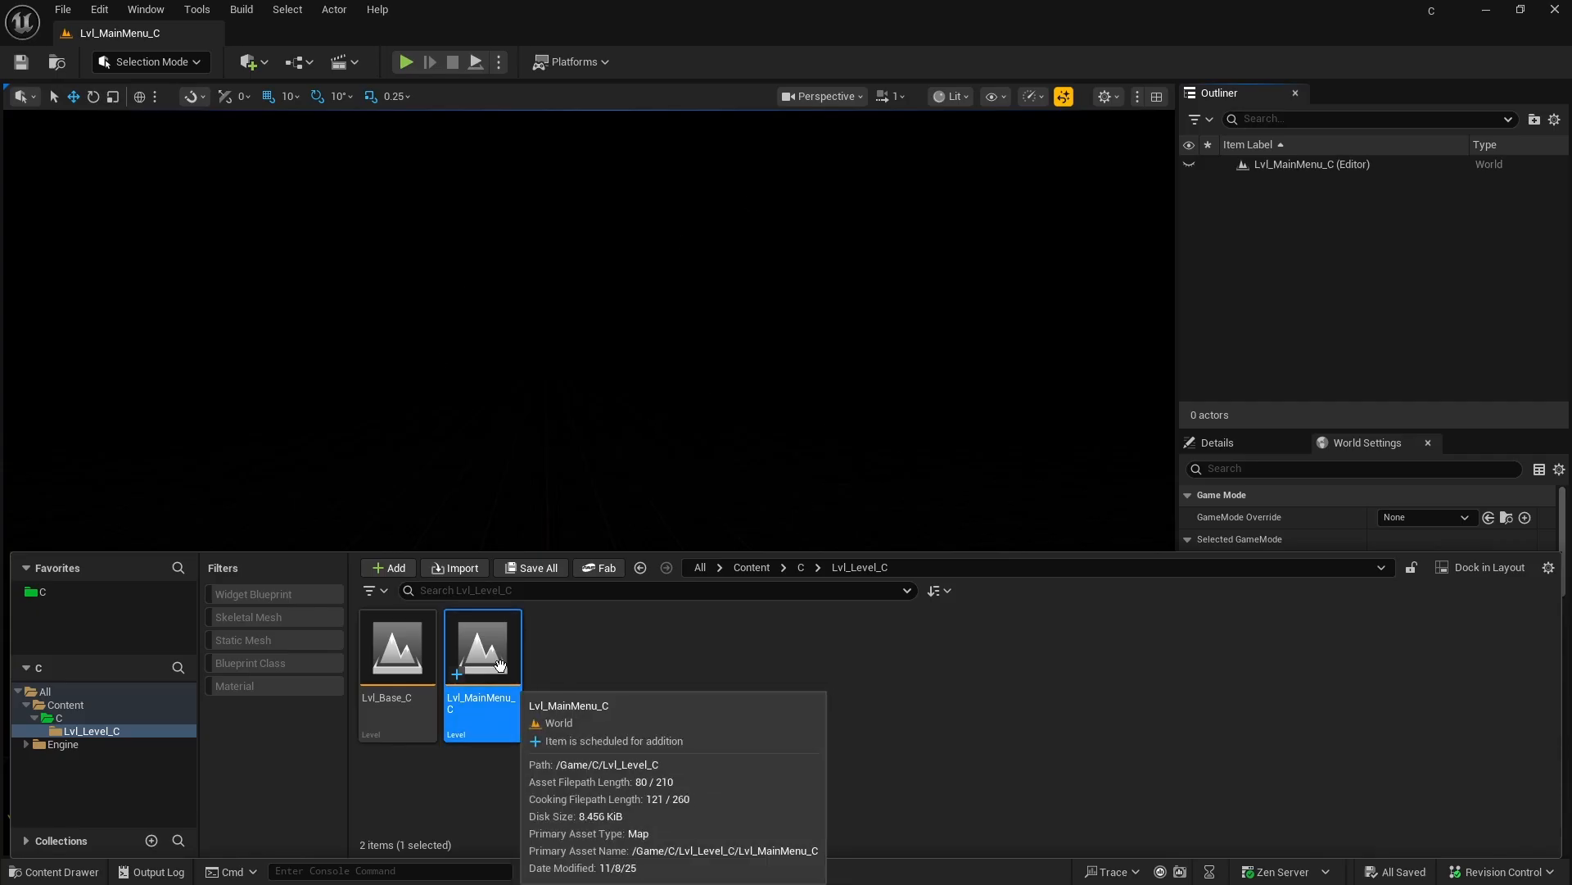
pyautogui.click(388, 664)
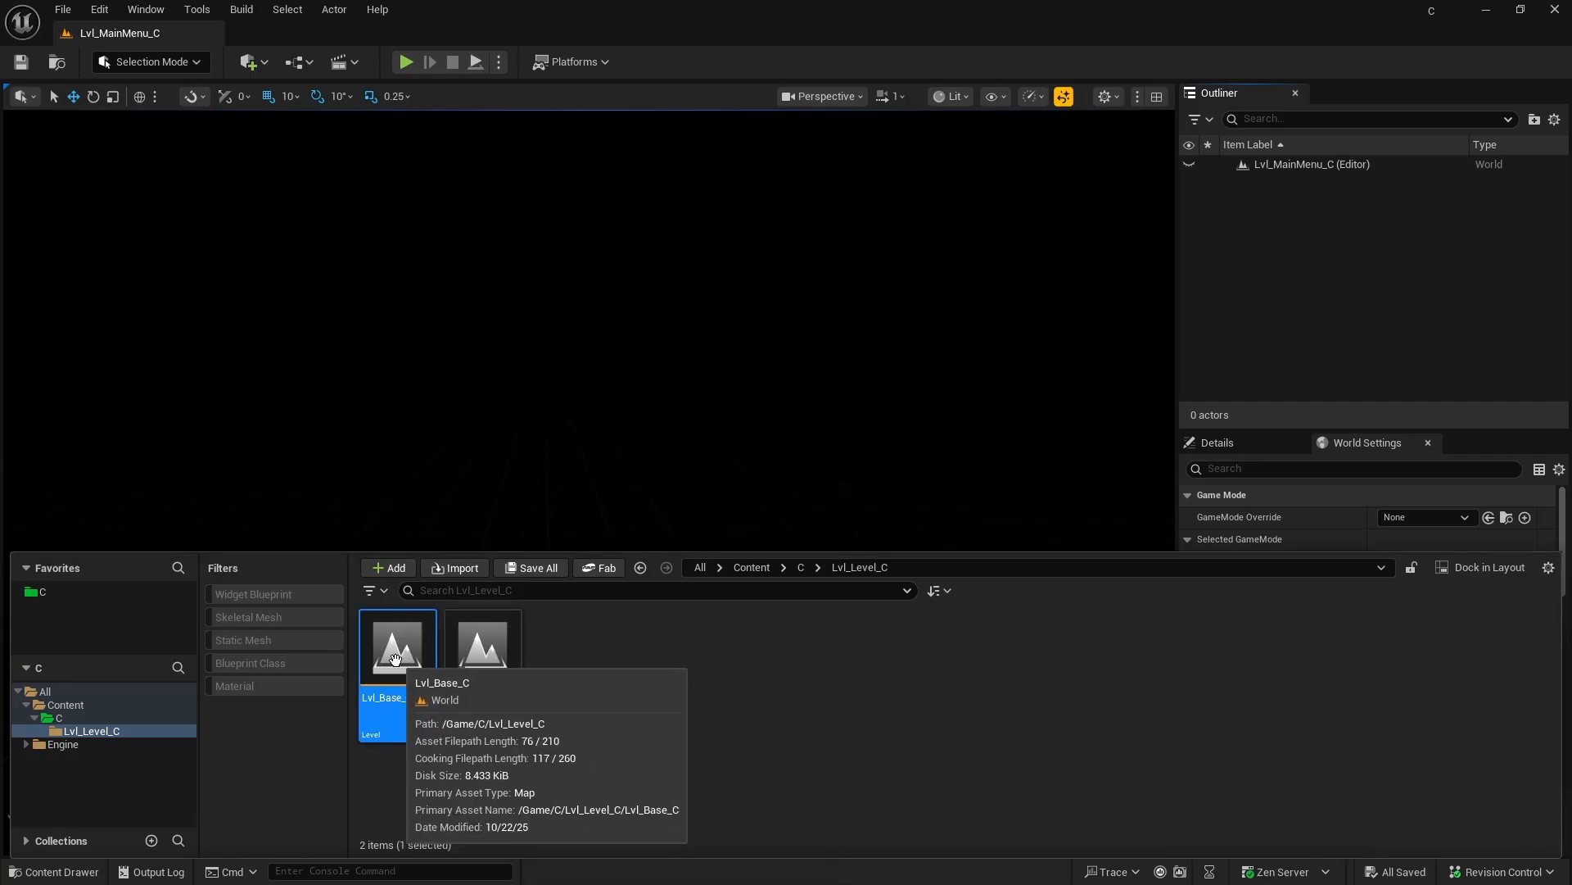
pyautogui.rightClick(395, 659)
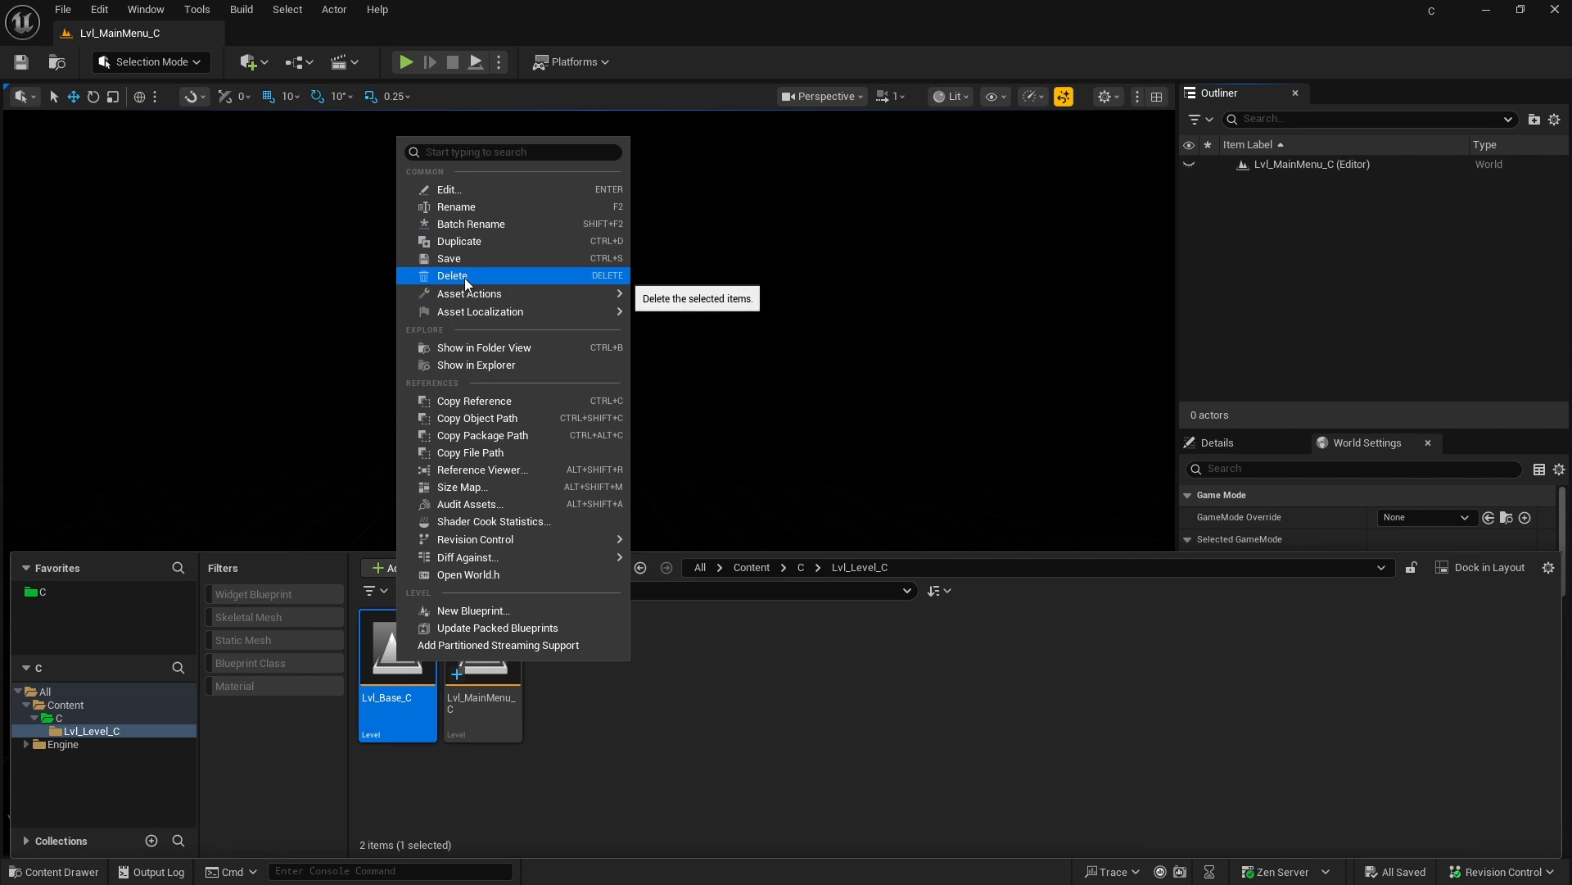
pyautogui.click(487, 278)
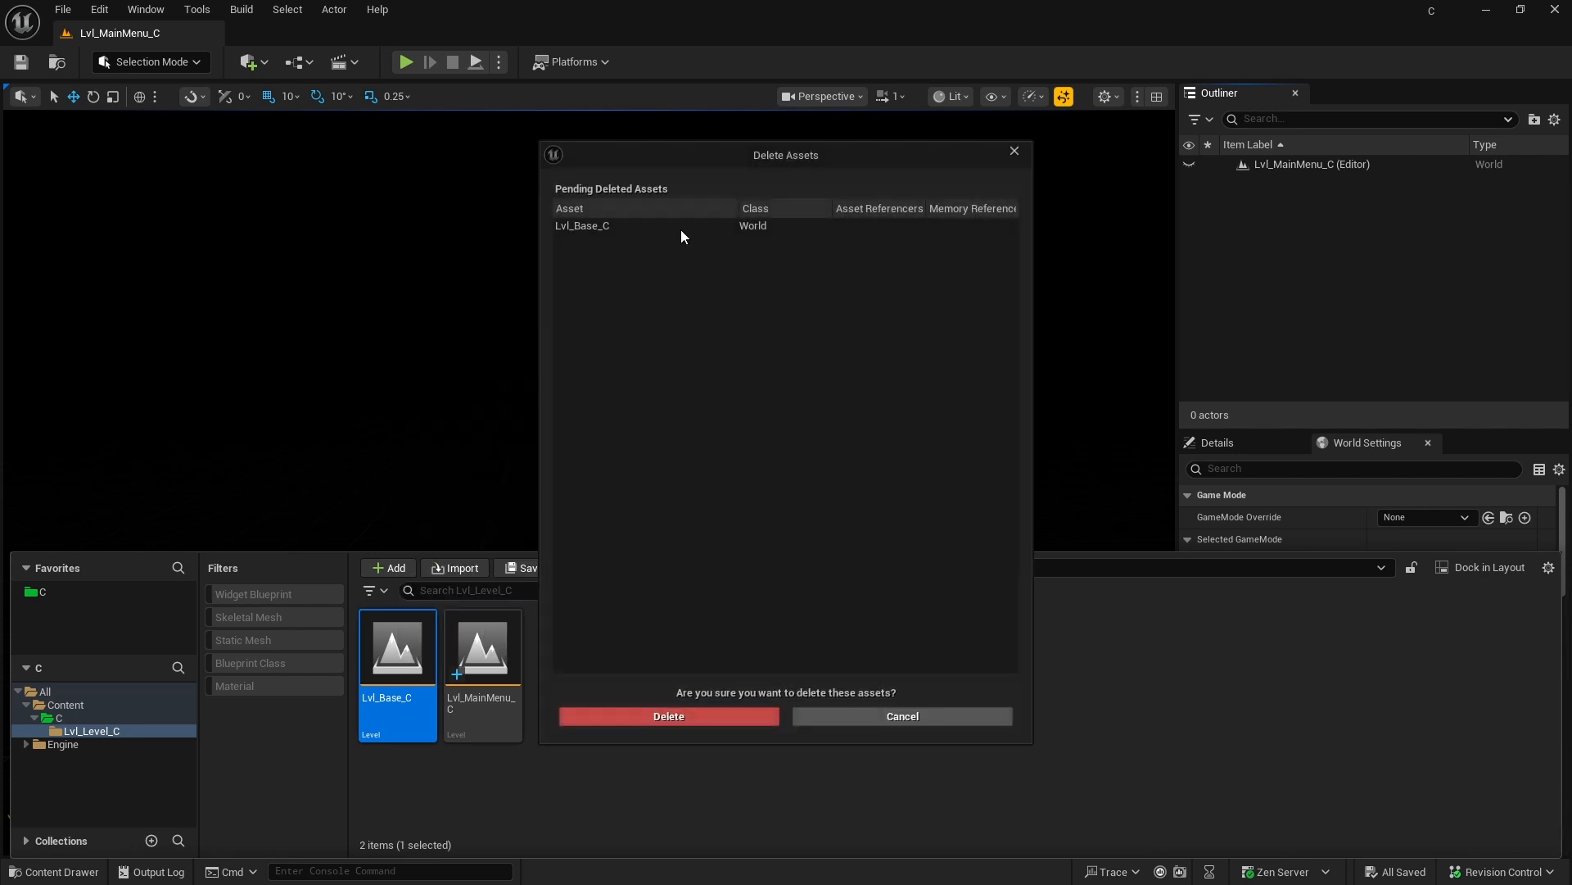
pyautogui.click(682, 718)
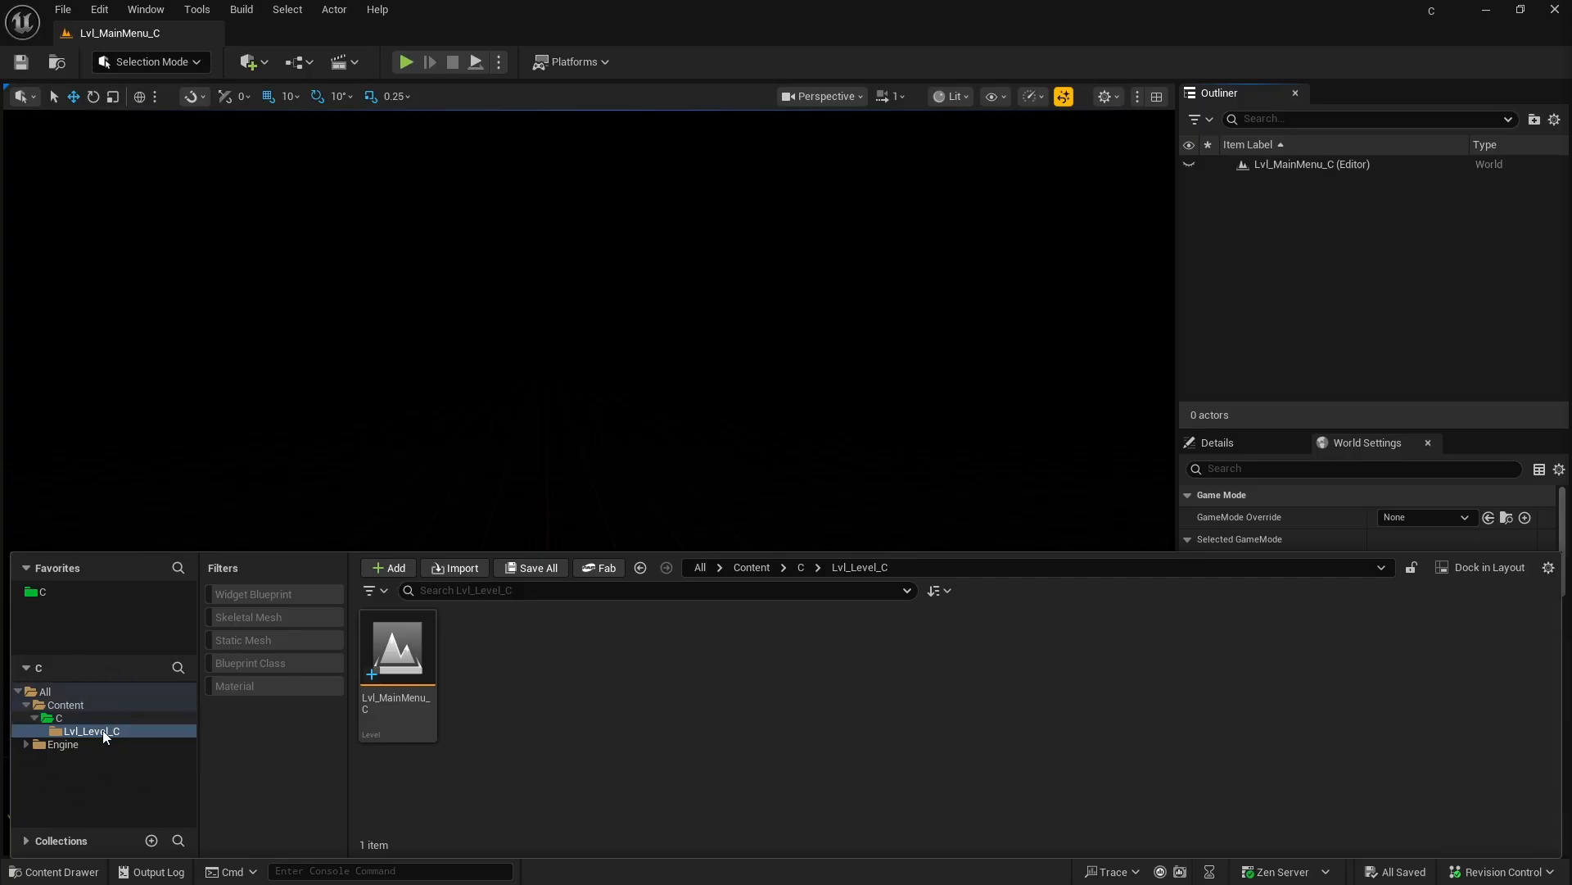
# Step: Update the redirector references for the whole Content folder
pyautogui.click(66, 706)
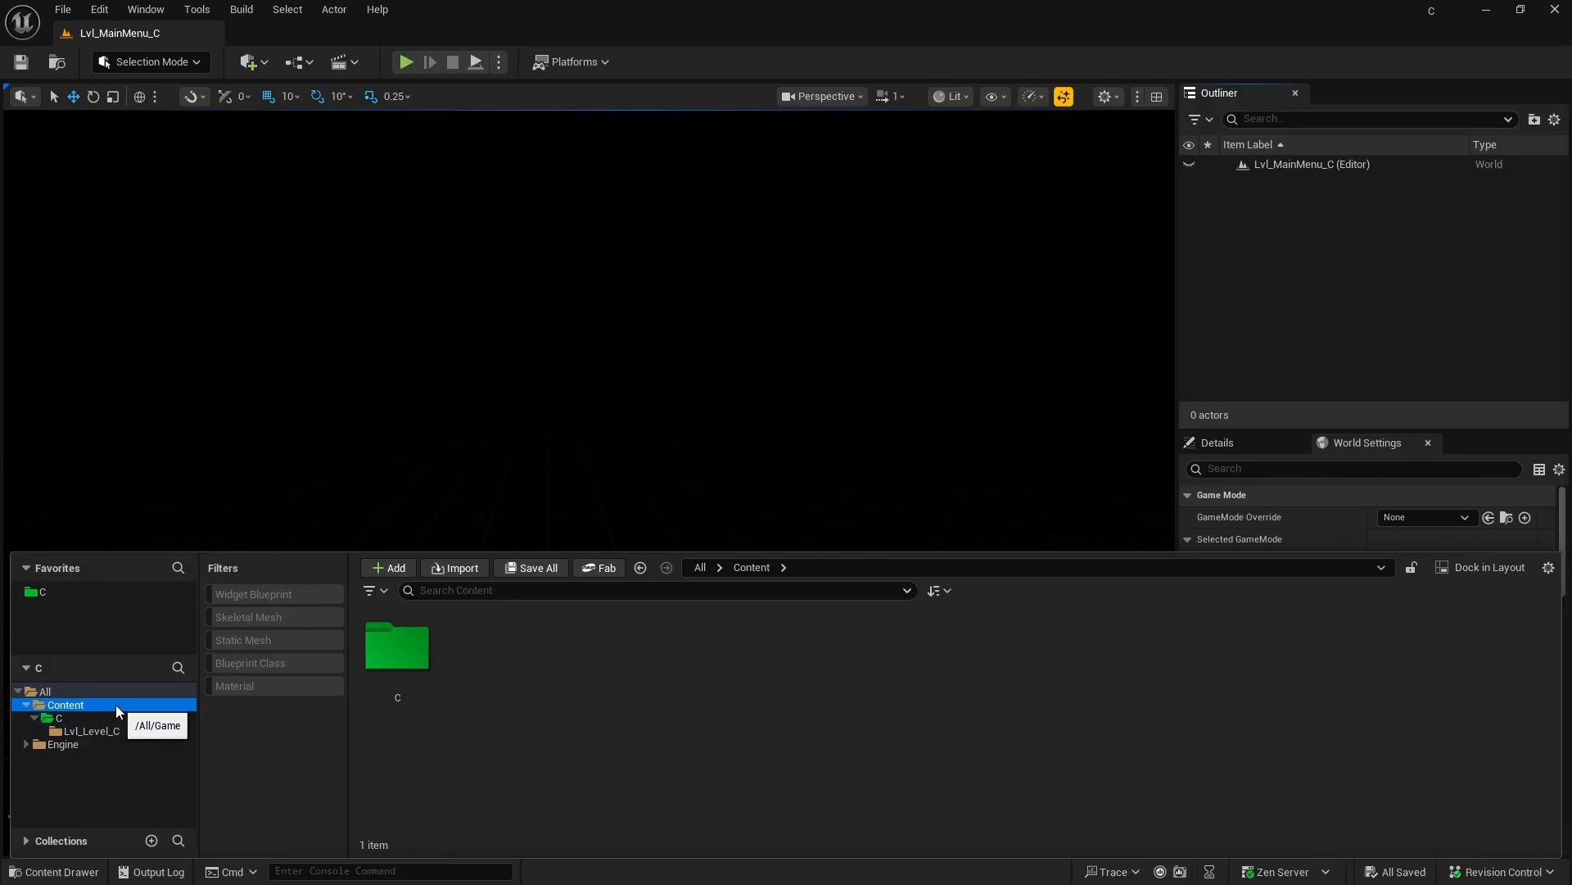
pyautogui.rightClick(74, 709)
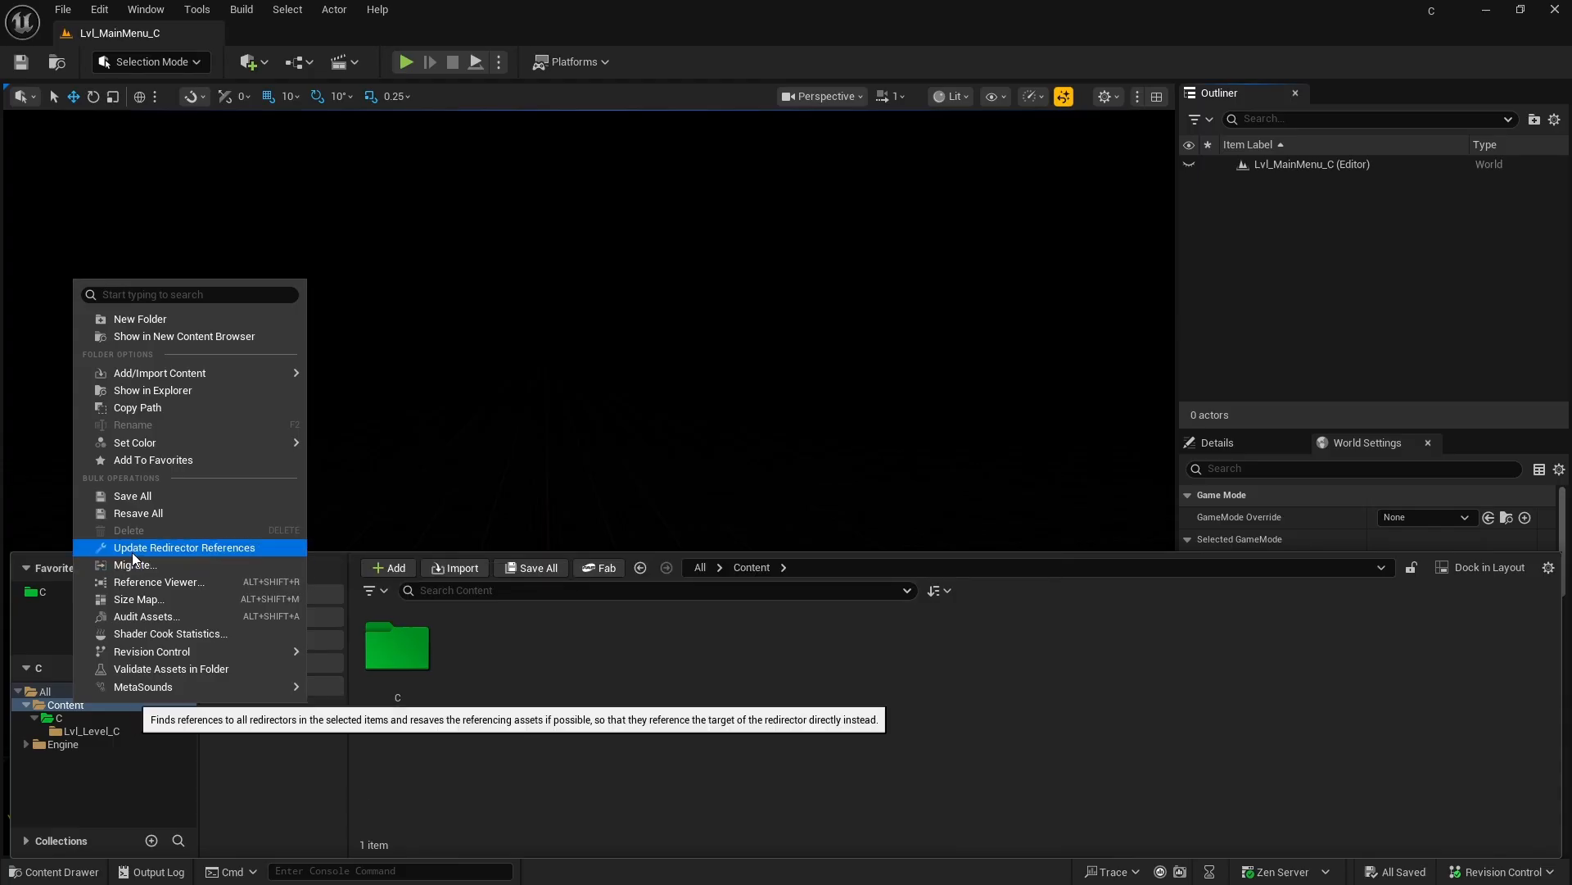
pyautogui.click(210, 548)
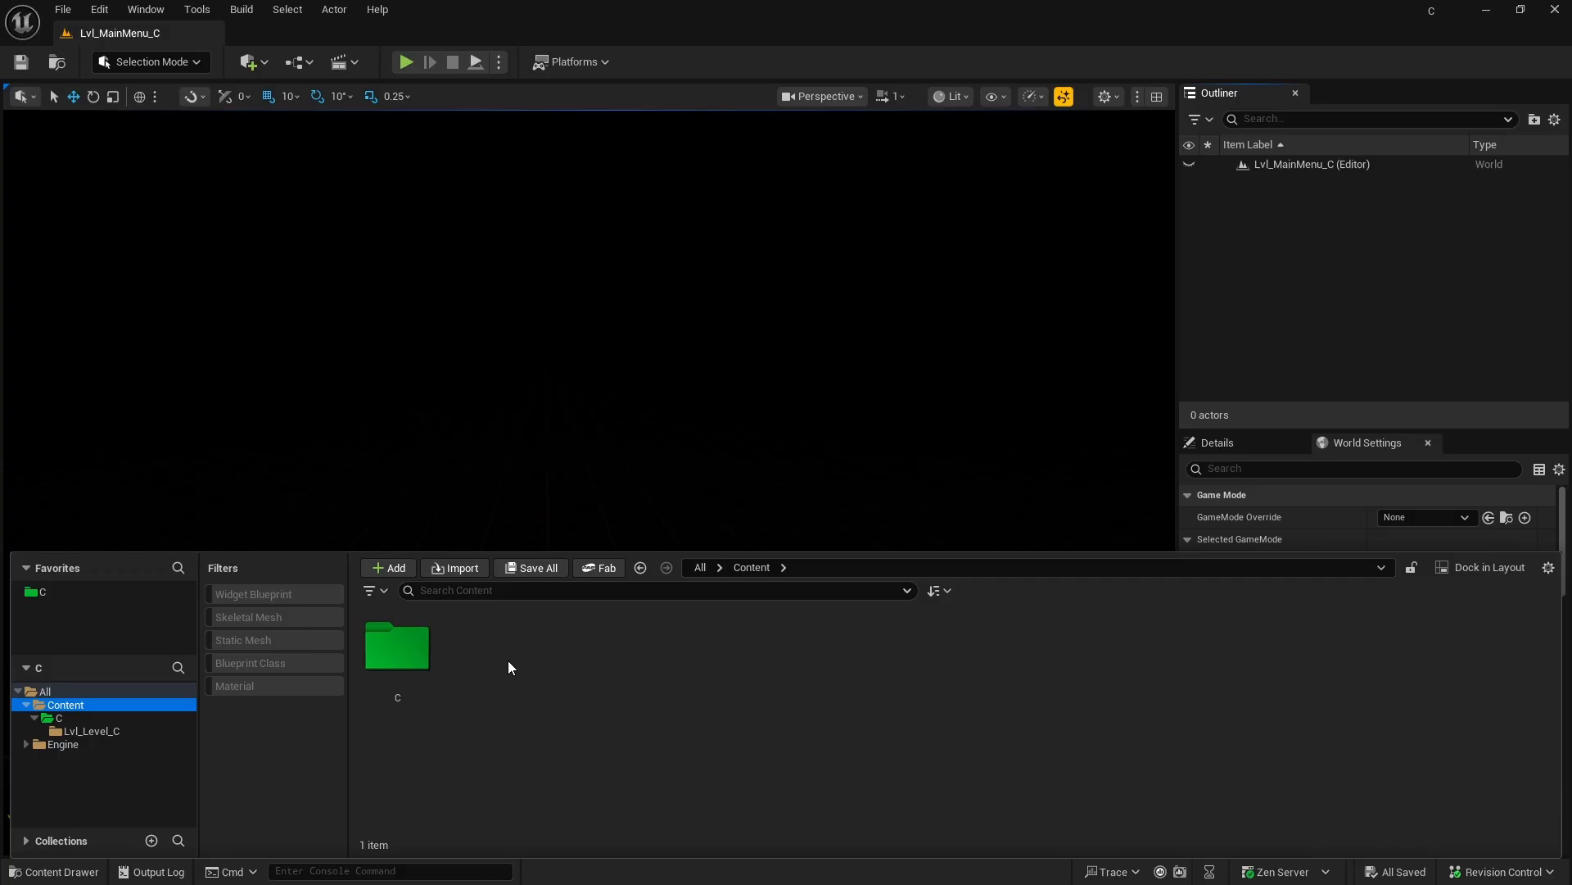
pyautogui.click(326, 357)
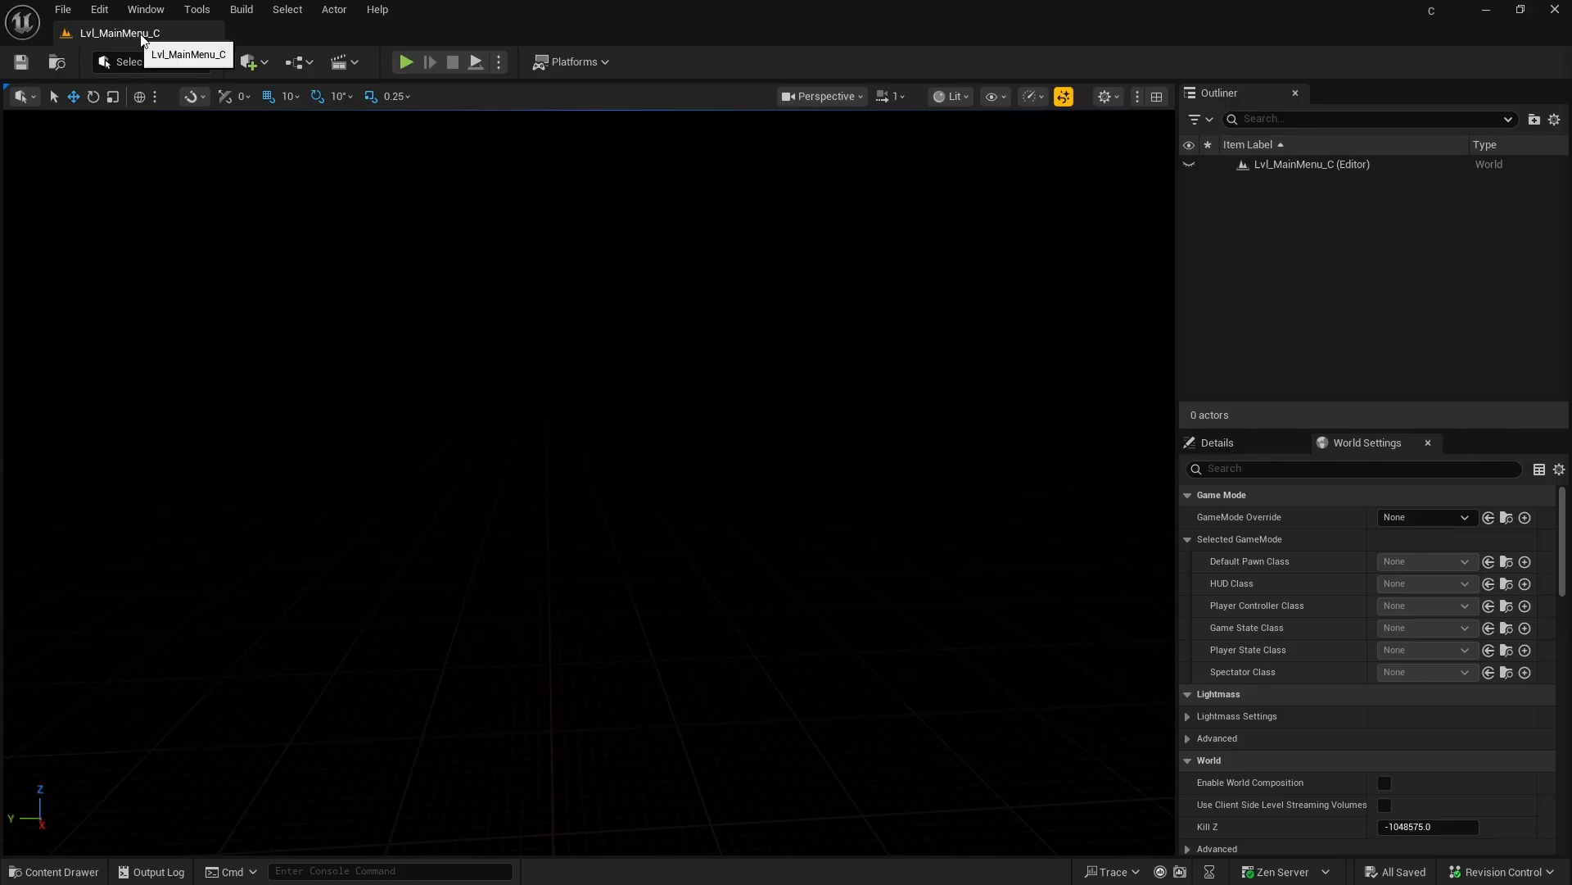
# Step: Switch to Paint to review the hand-drawn Player and Dev diagram, and return to Unreal Editor
pyautogui.hotkey('alt', 'Tab')
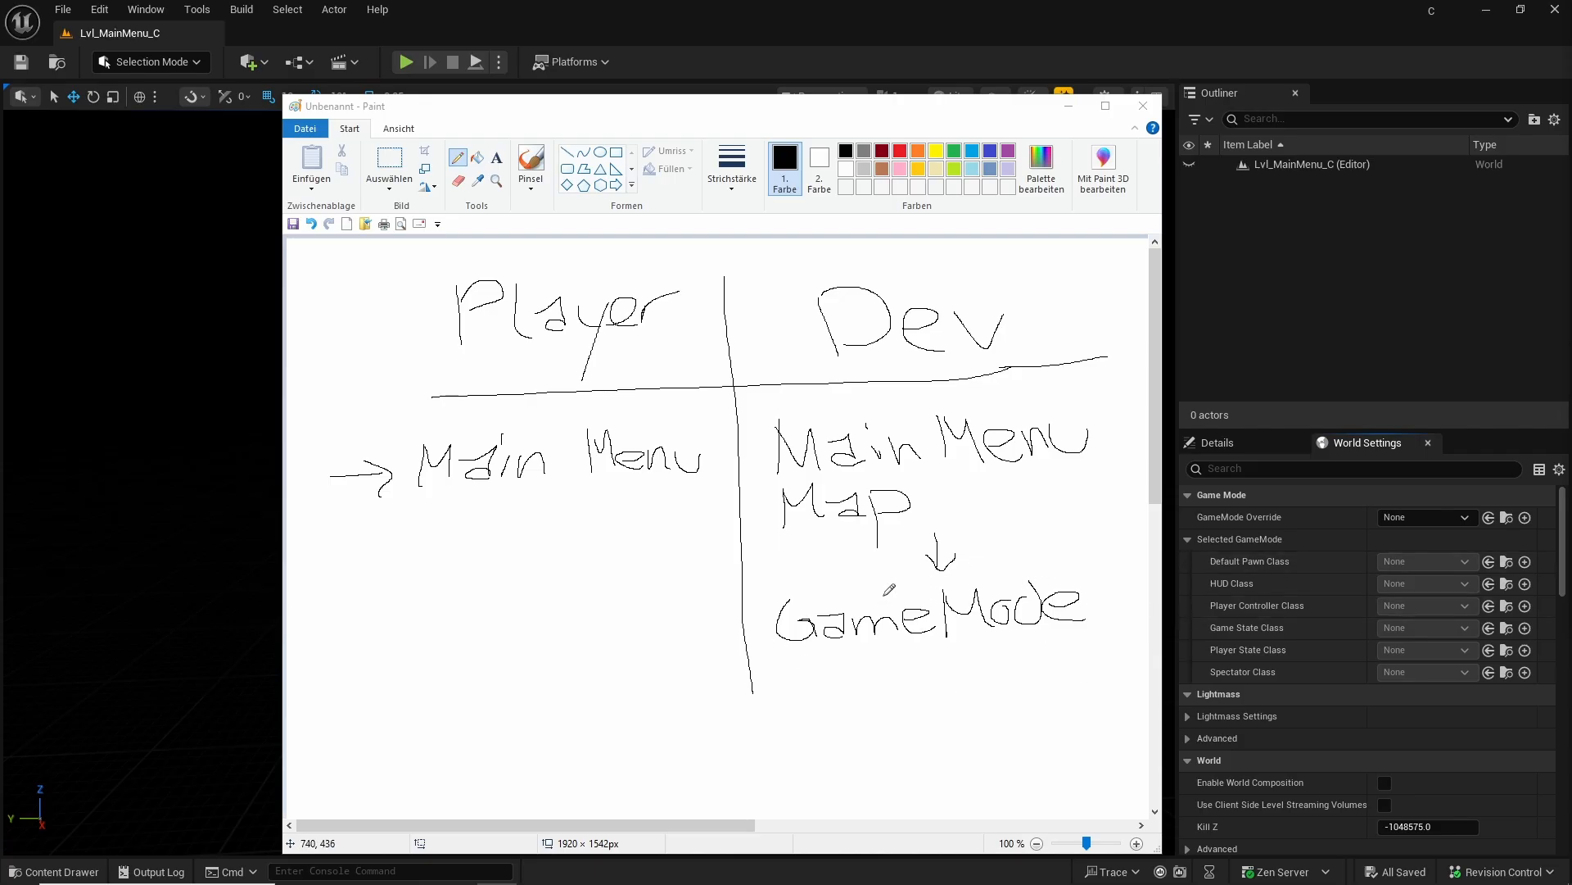
pyautogui.hotkey('alt', 'Tab')
# Step: Create a folder named GM_GameMode_C inside the C content folder
pyautogui.click(70, 873)
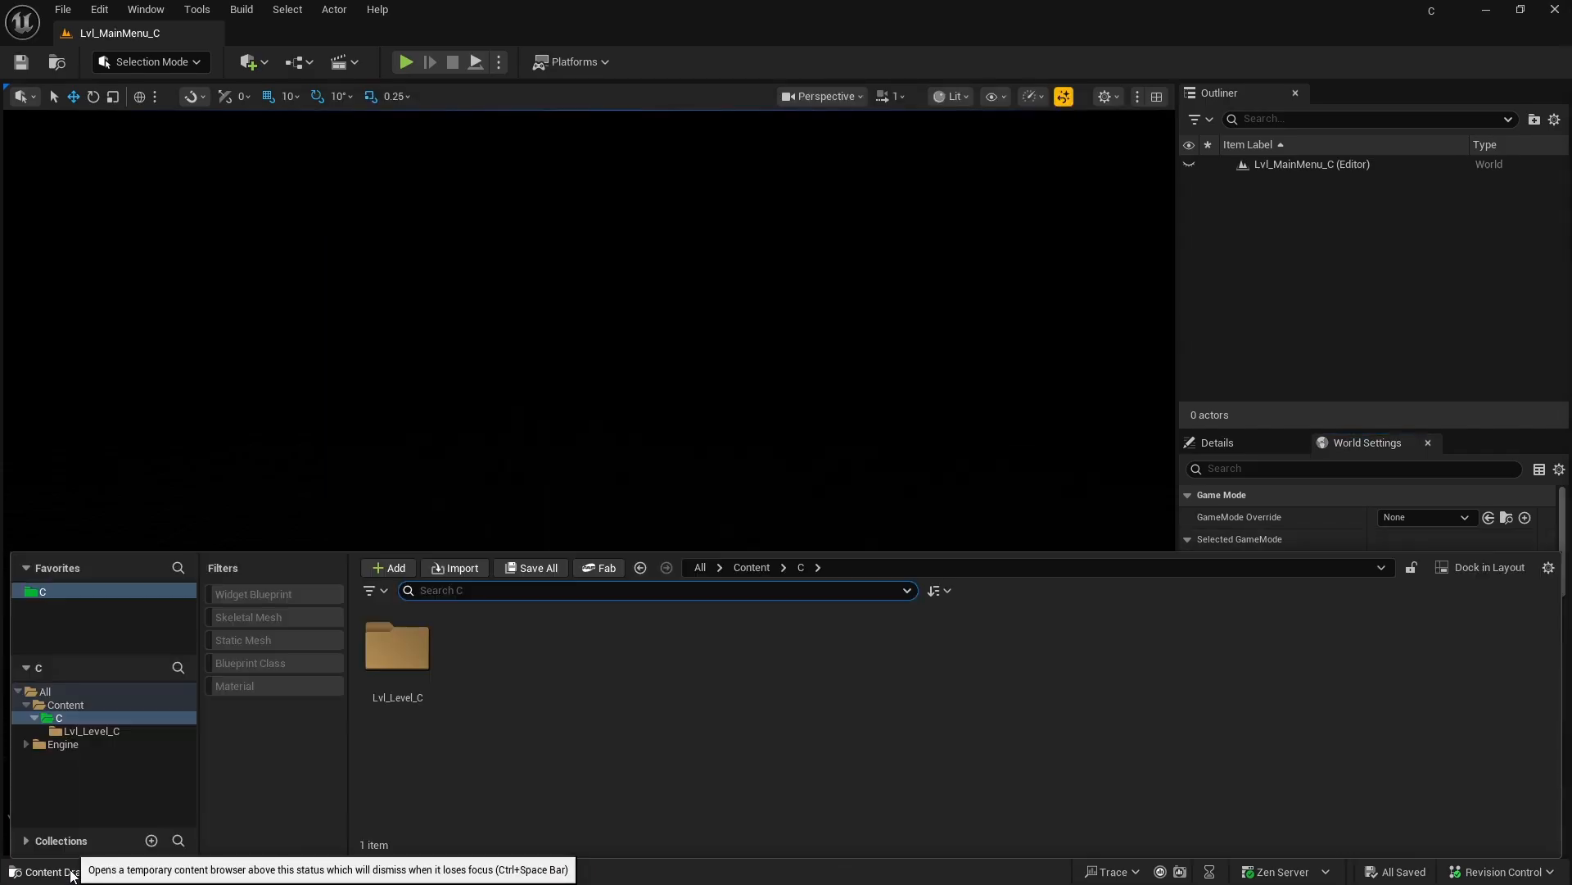
pyautogui.click(59, 592)
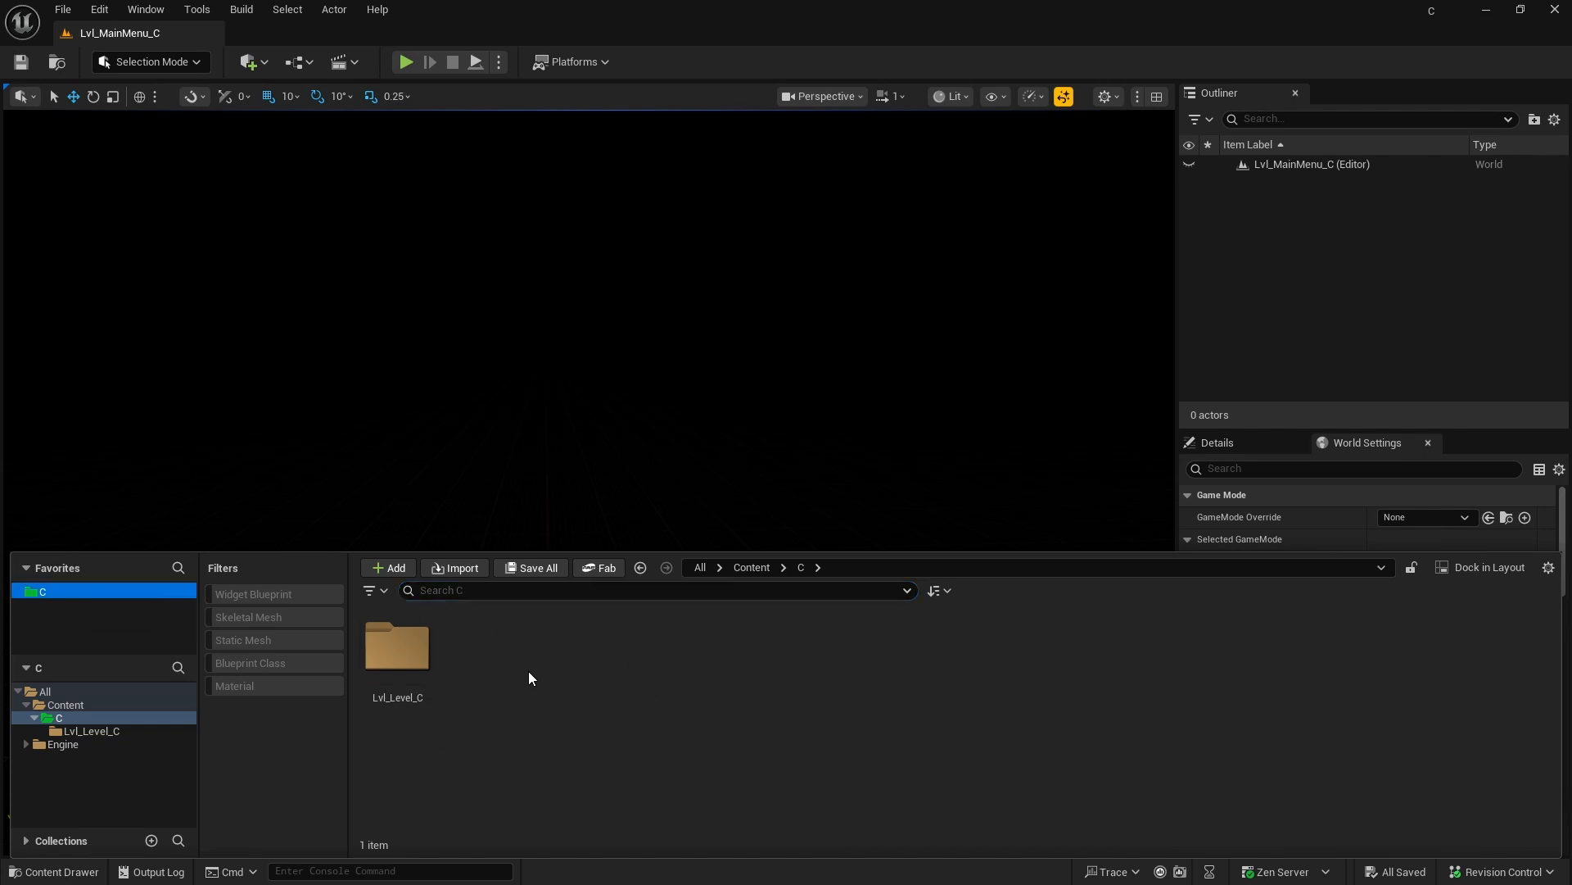
pyautogui.rightClick(496, 683)
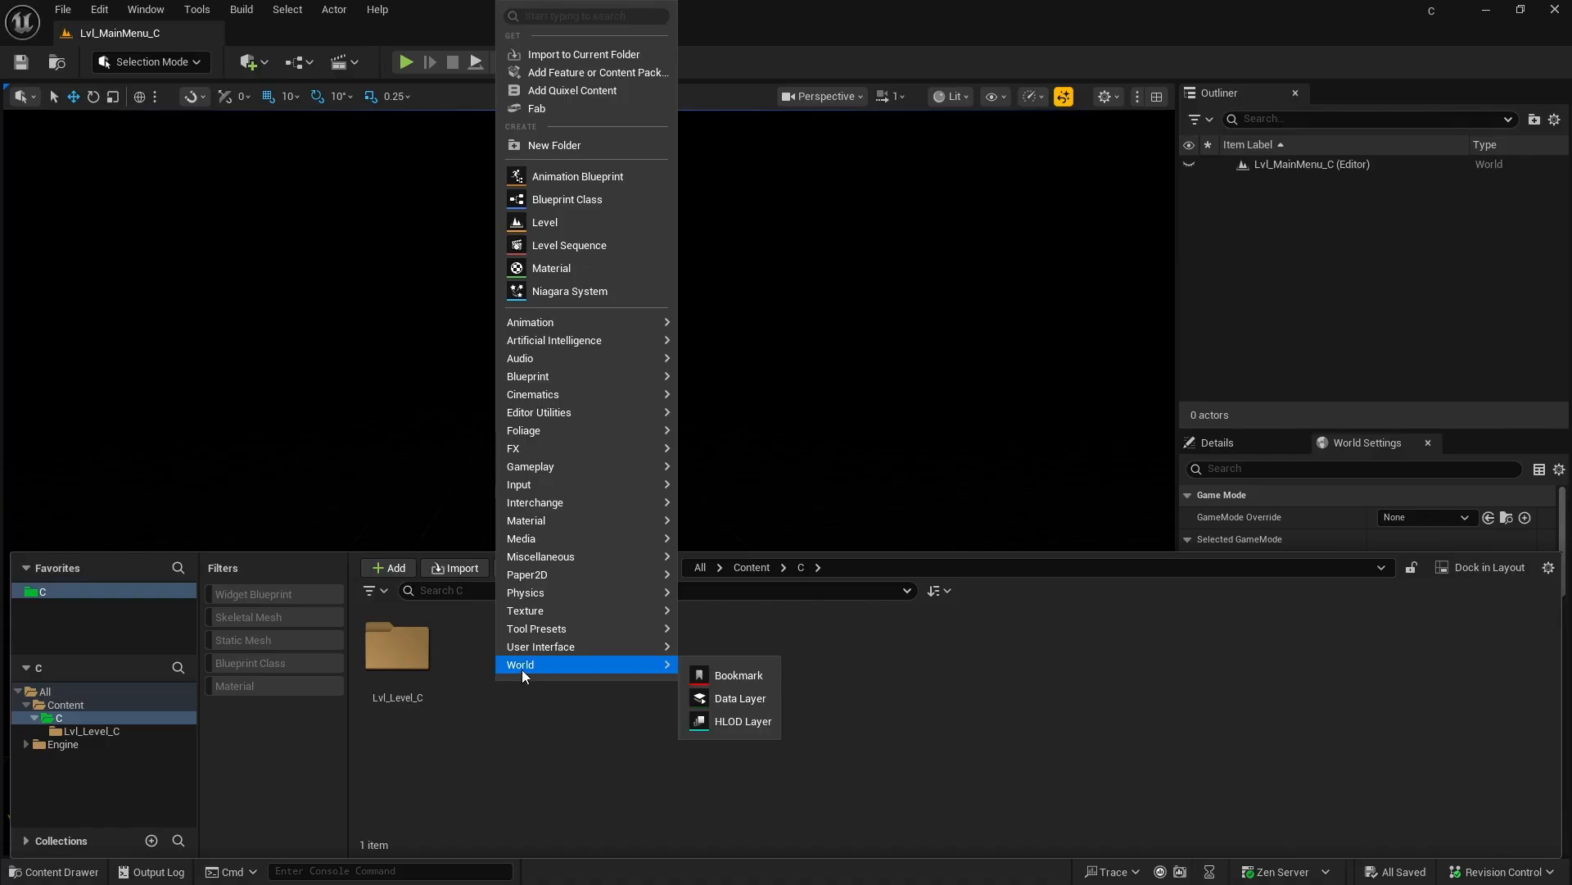
pyautogui.click(566, 150)
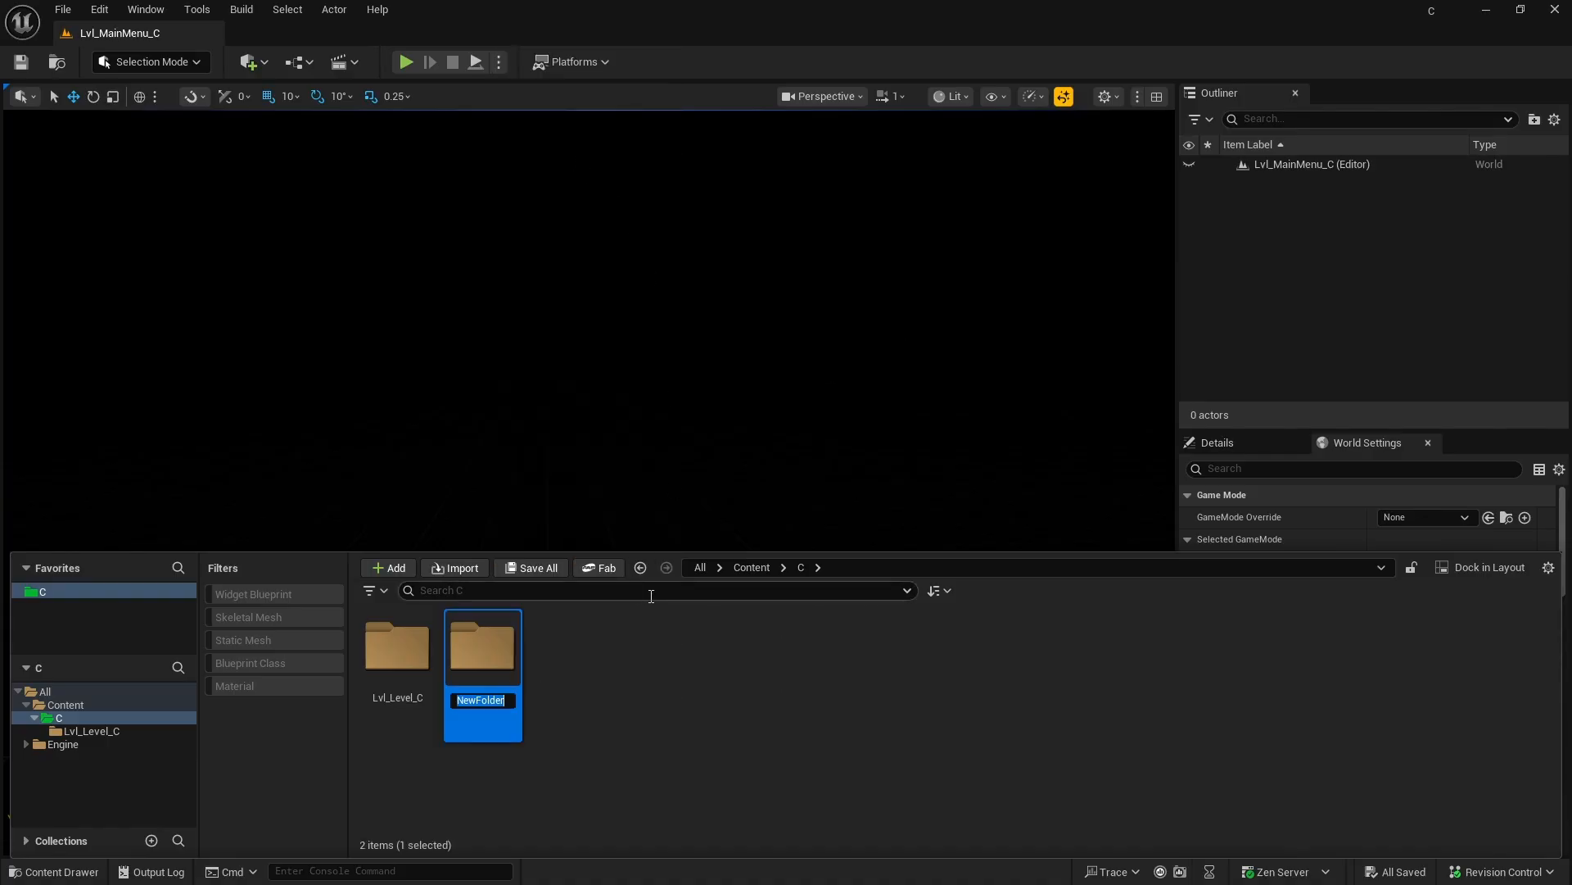
pyautogui.write('GM_')
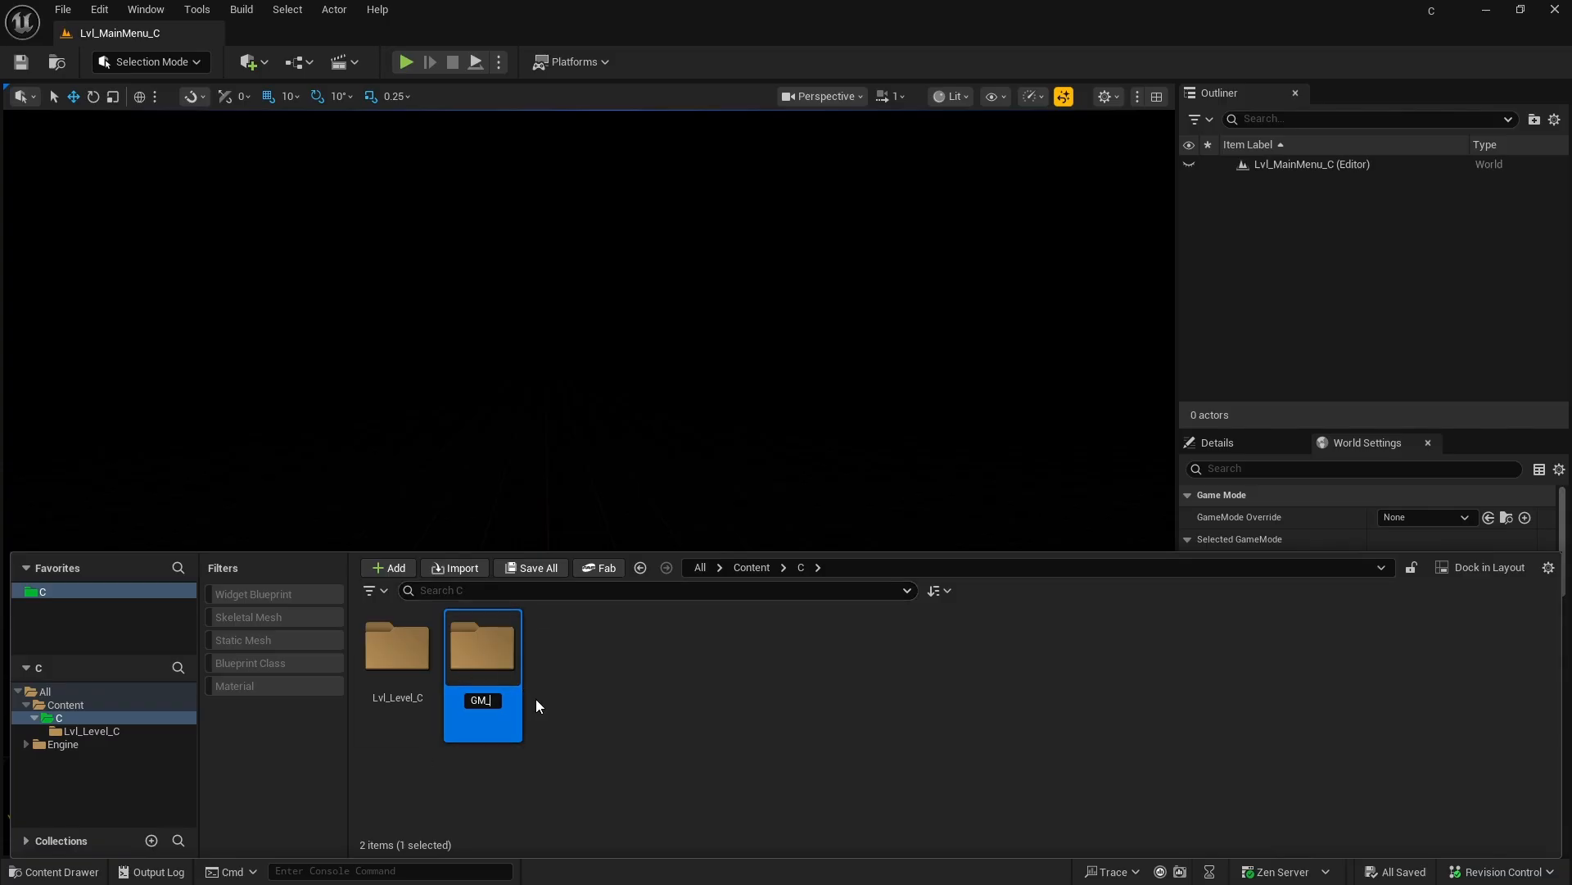
pyautogui.write('GameMode_C')
pyautogui.press('Return')
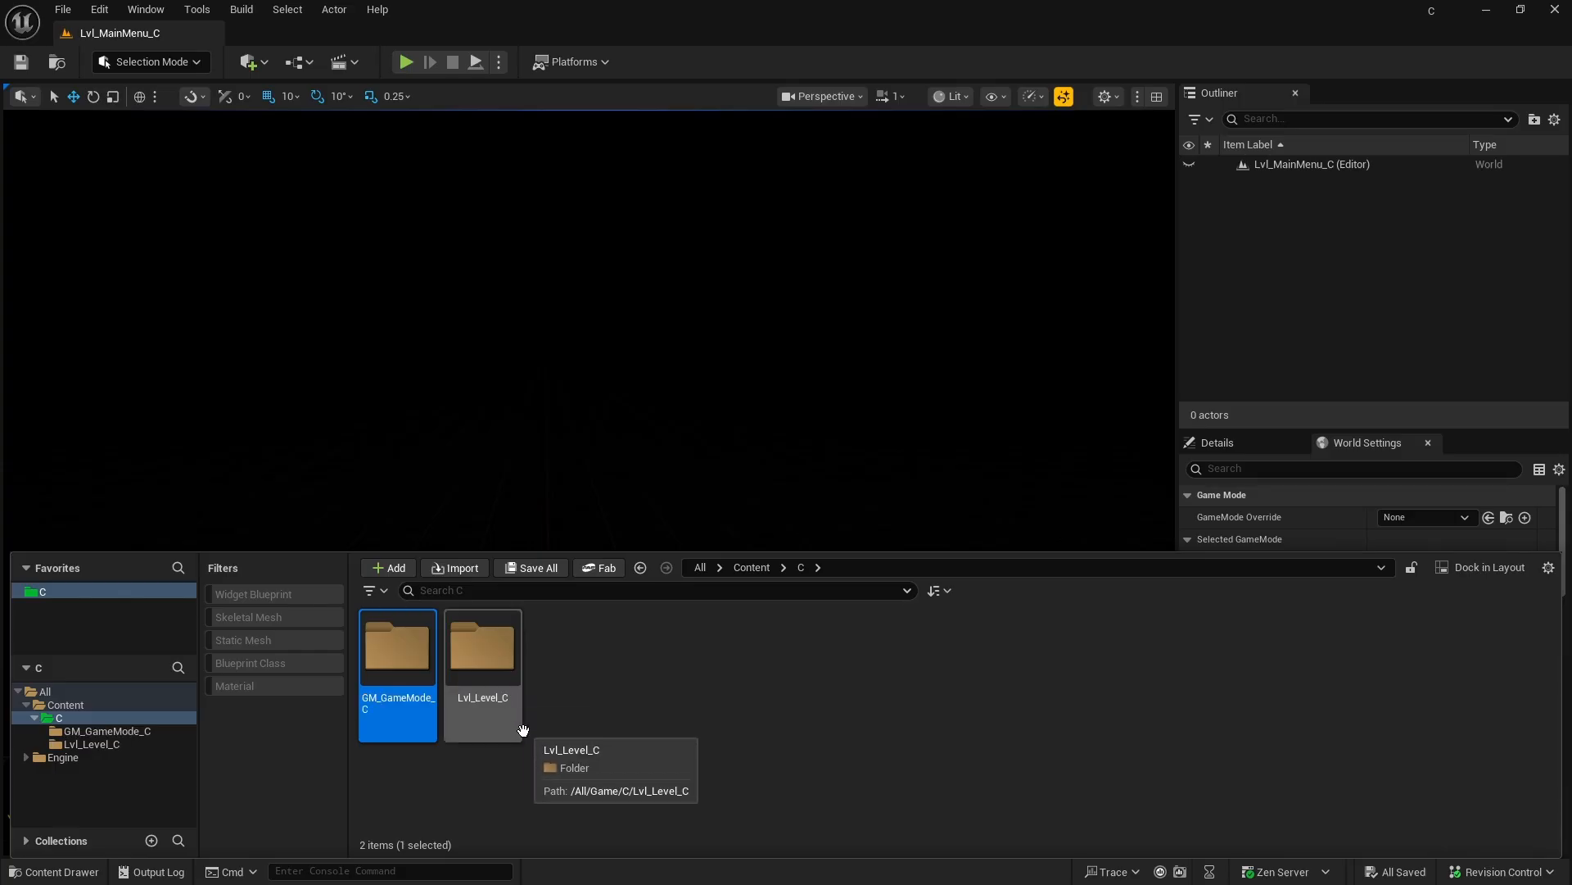
# Step: Start a new Blueprint Class in the GM_GameMode_C folder and review the common and all-classes parent lists
pyautogui.doubleClick(396, 643)
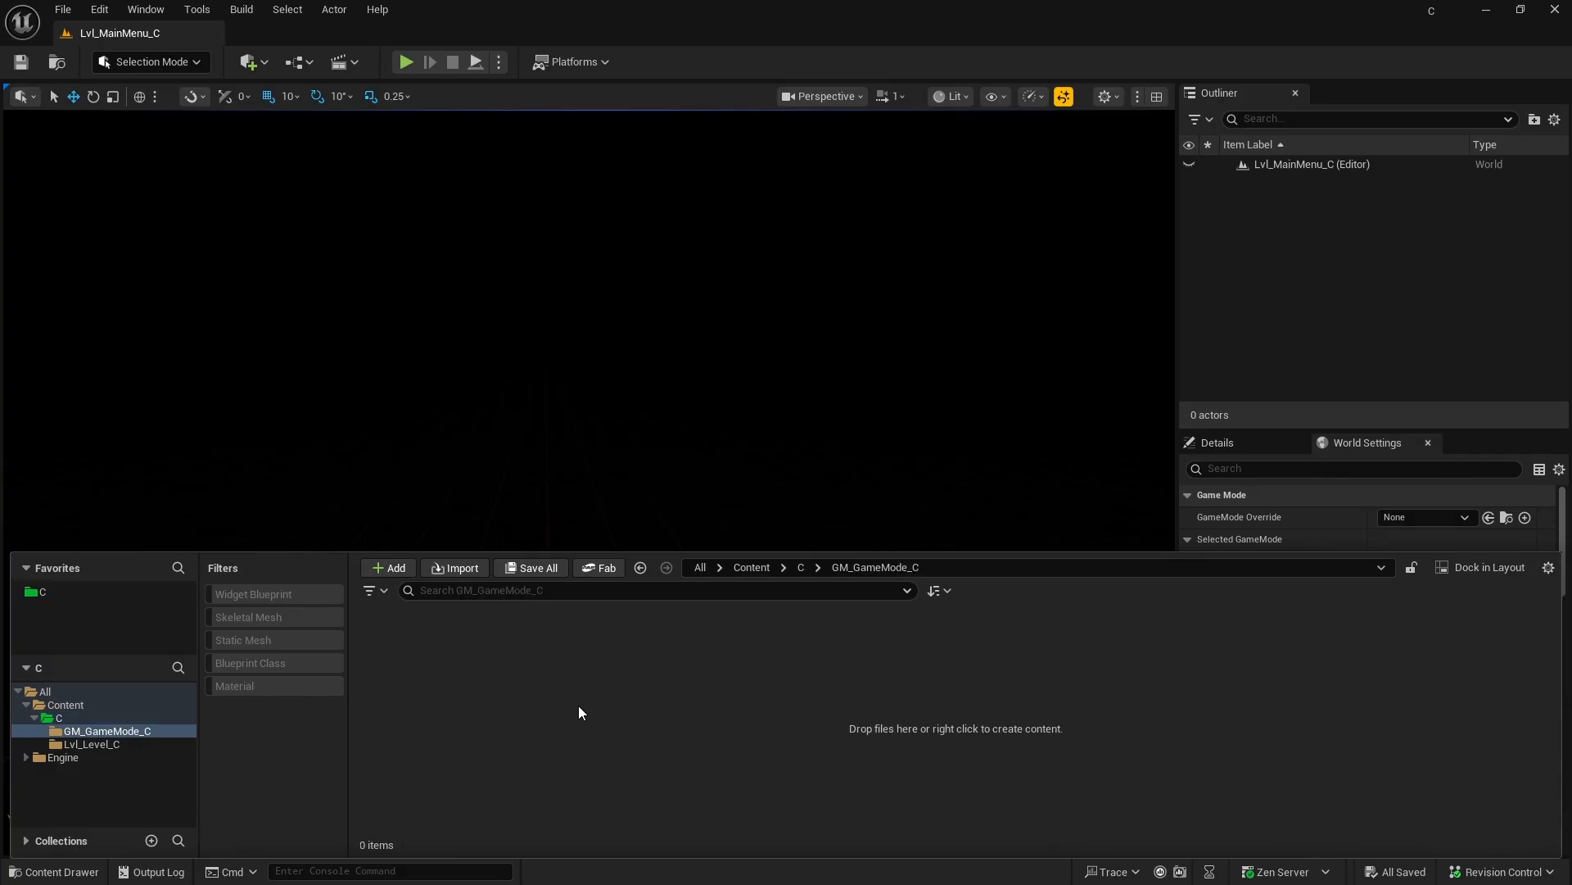
pyautogui.rightClick(520, 694)
pyautogui.moveTo(536, 637)
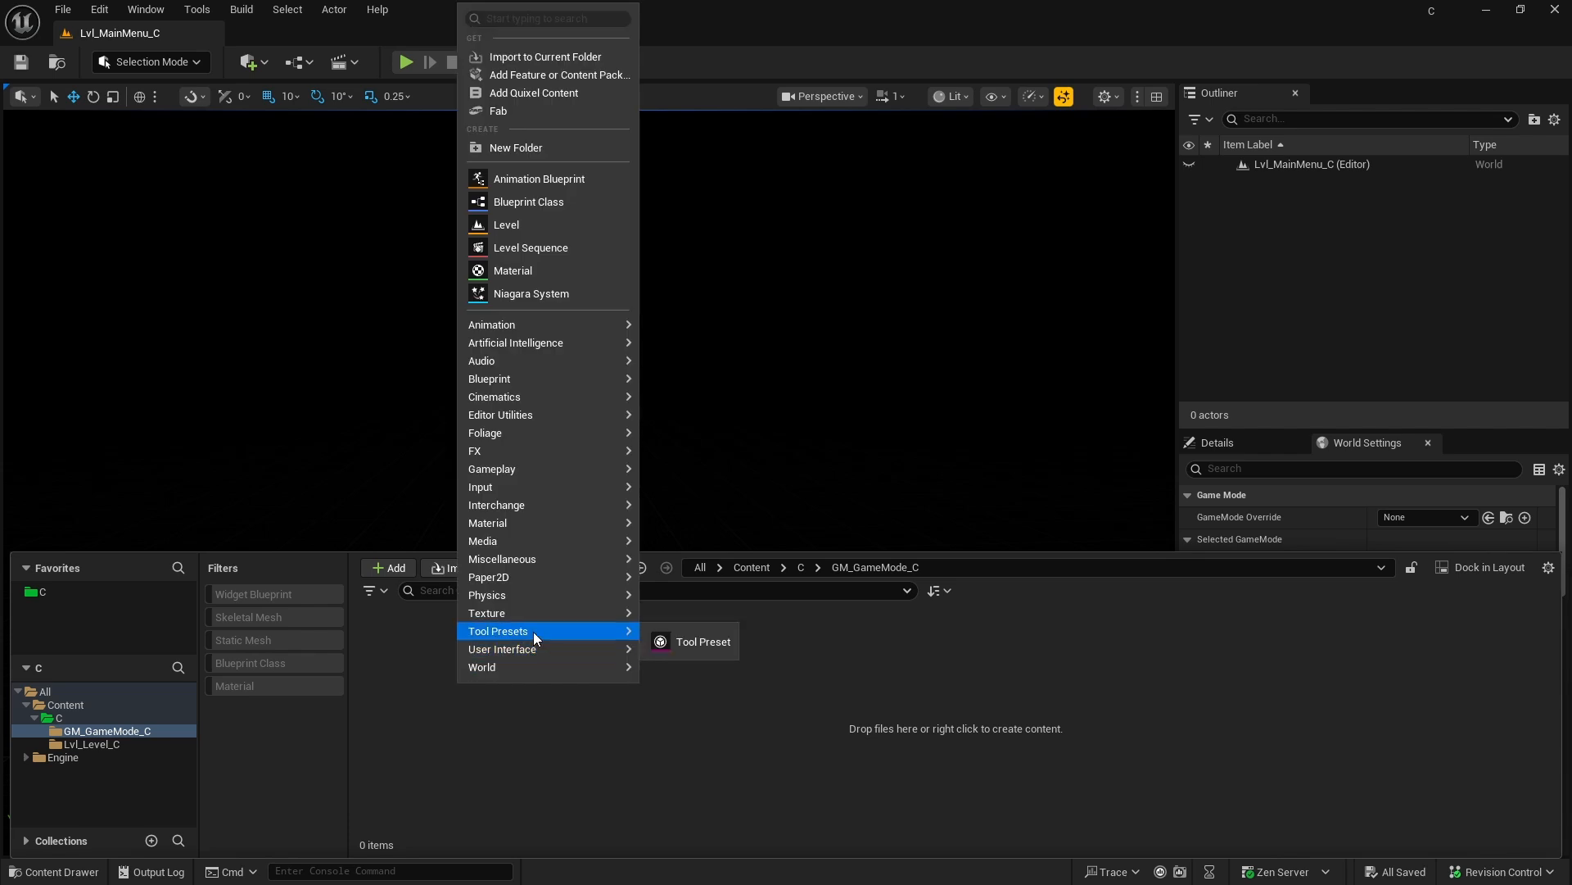
pyautogui.moveTo(531, 358)
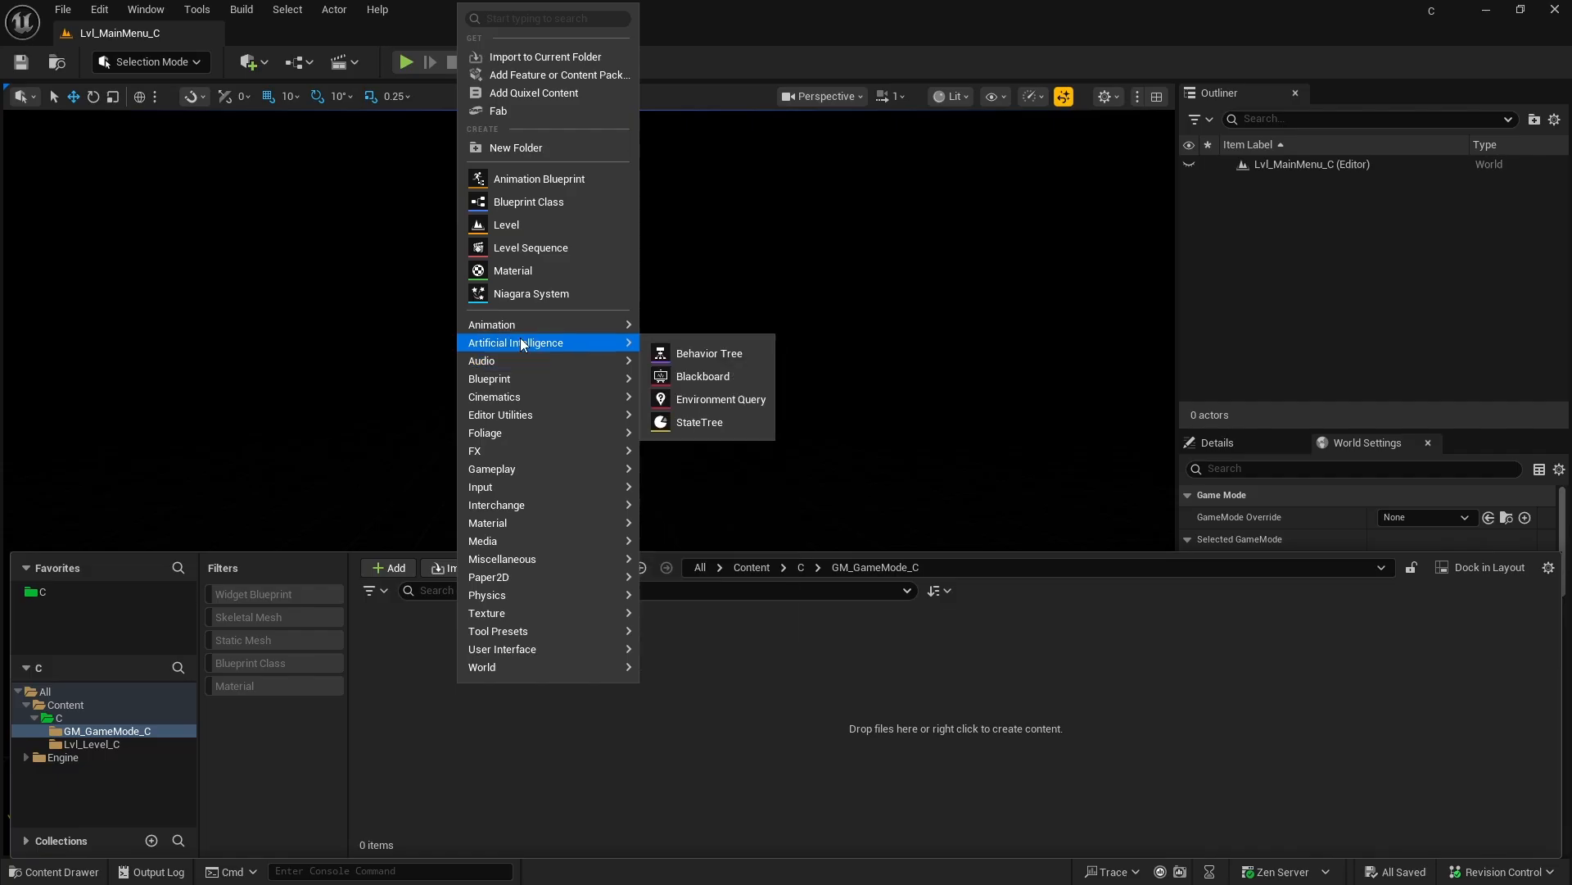
pyautogui.click(524, 205)
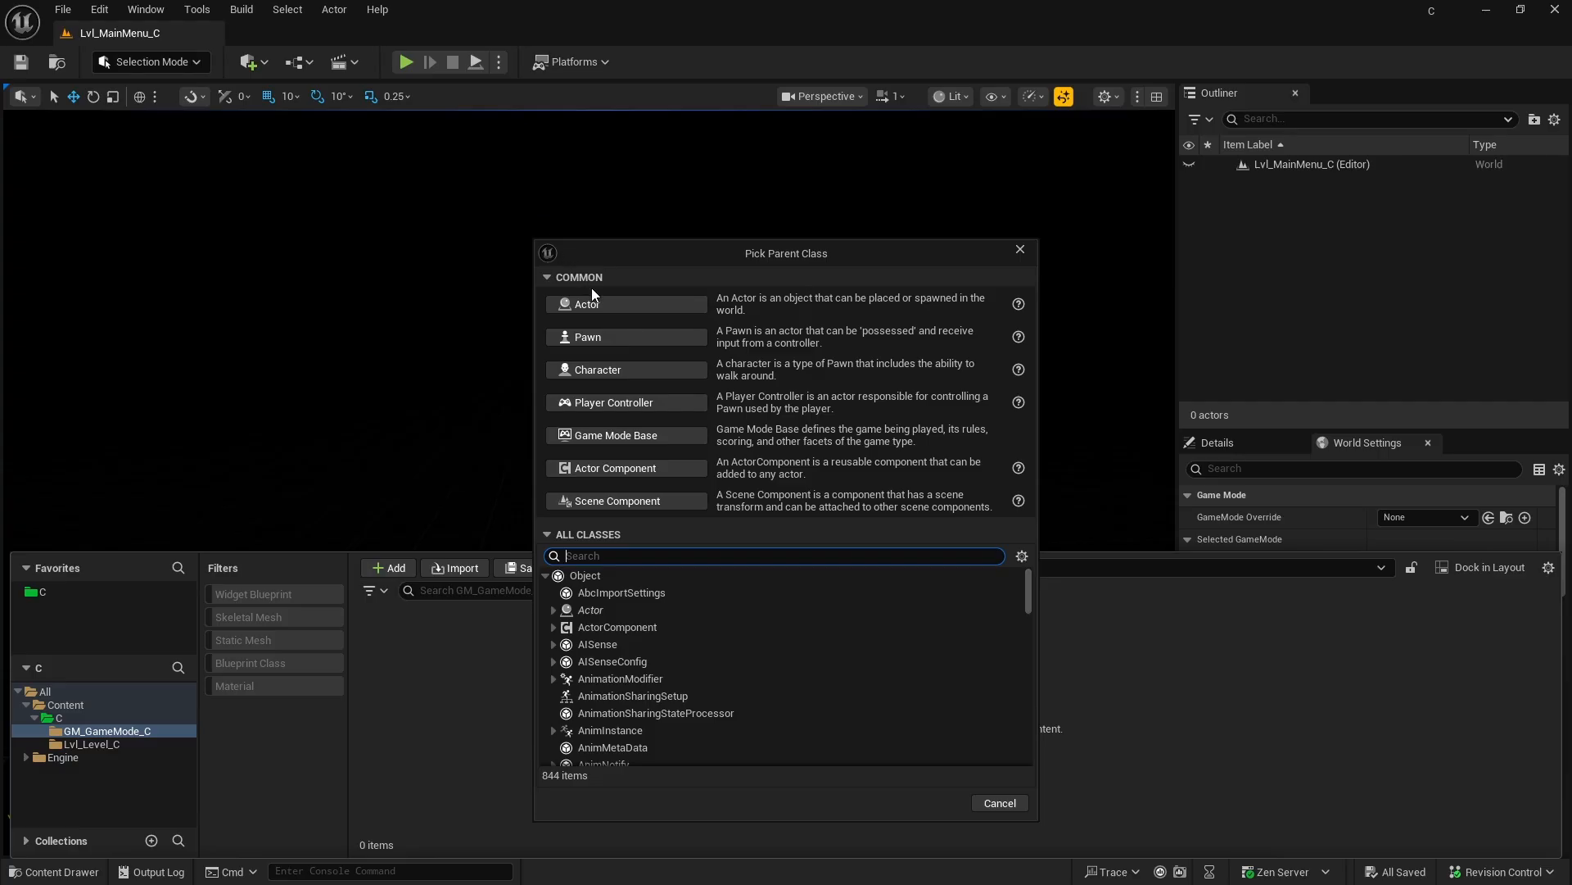
pyautogui.click(543, 277)
pyautogui.click(543, 276)
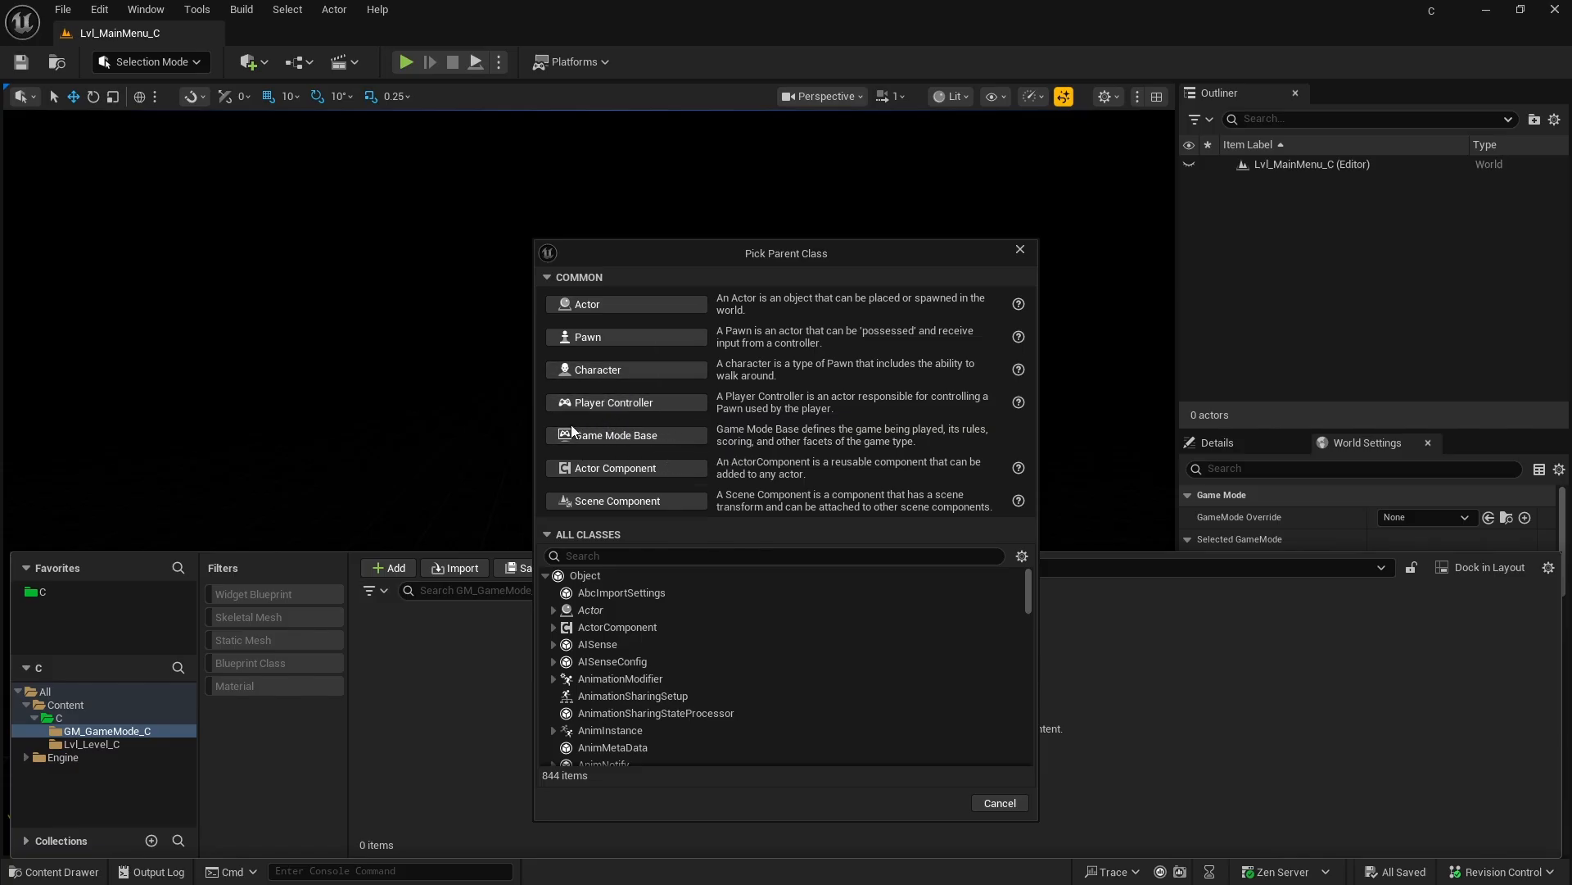
pyautogui.click(547, 535)
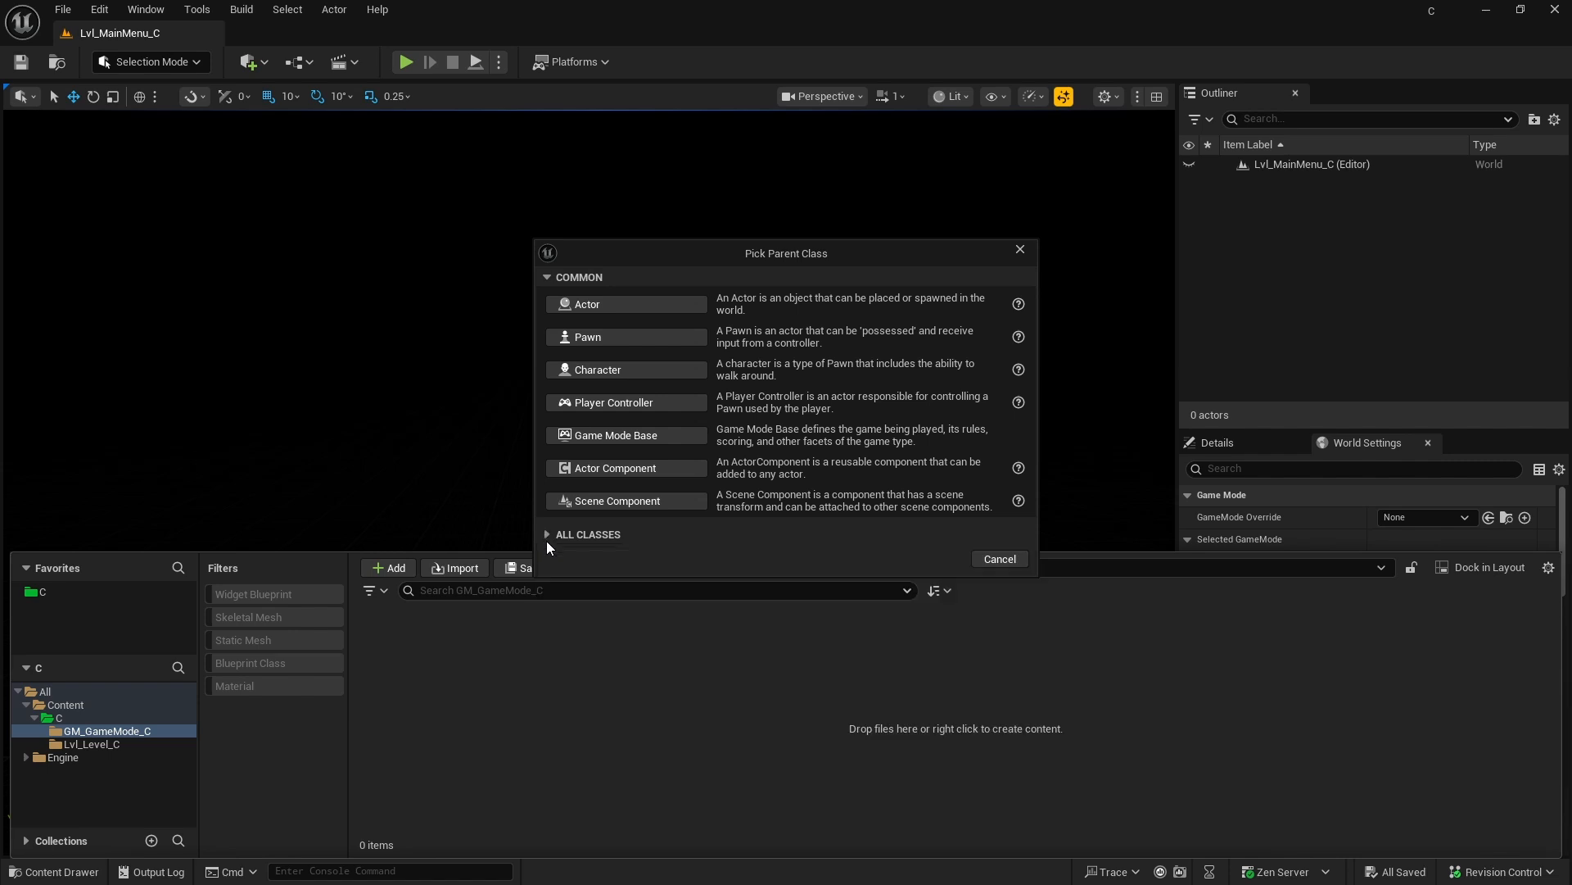
pyautogui.click(547, 534)
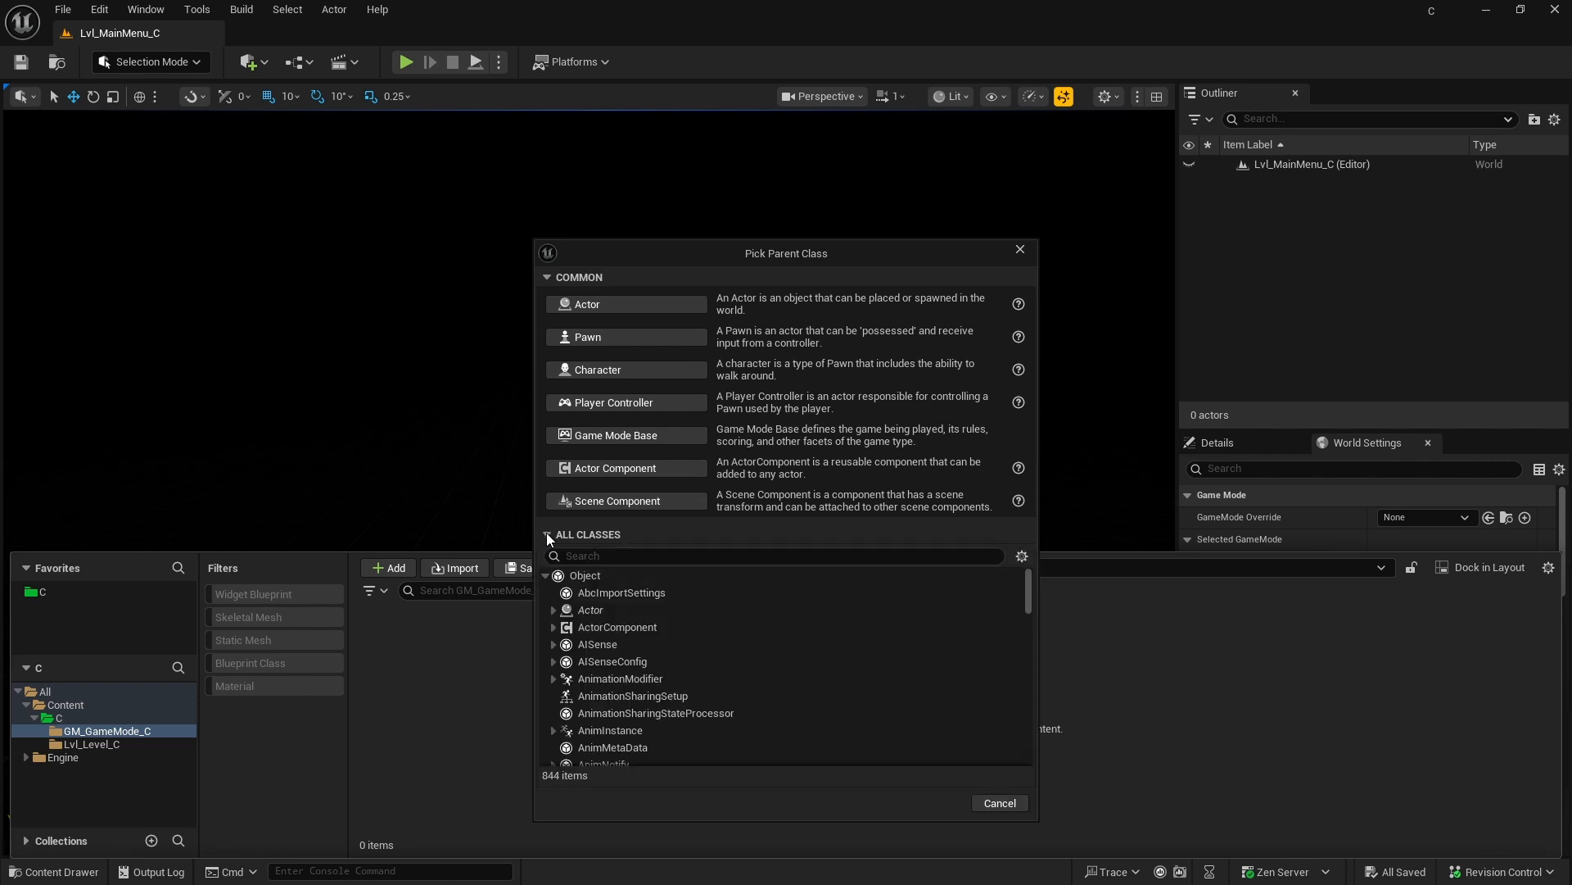
# Step: Search the parent classes for GameMode and create the Blueprint with GameModeBase as its parent
pyautogui.click(593, 560)
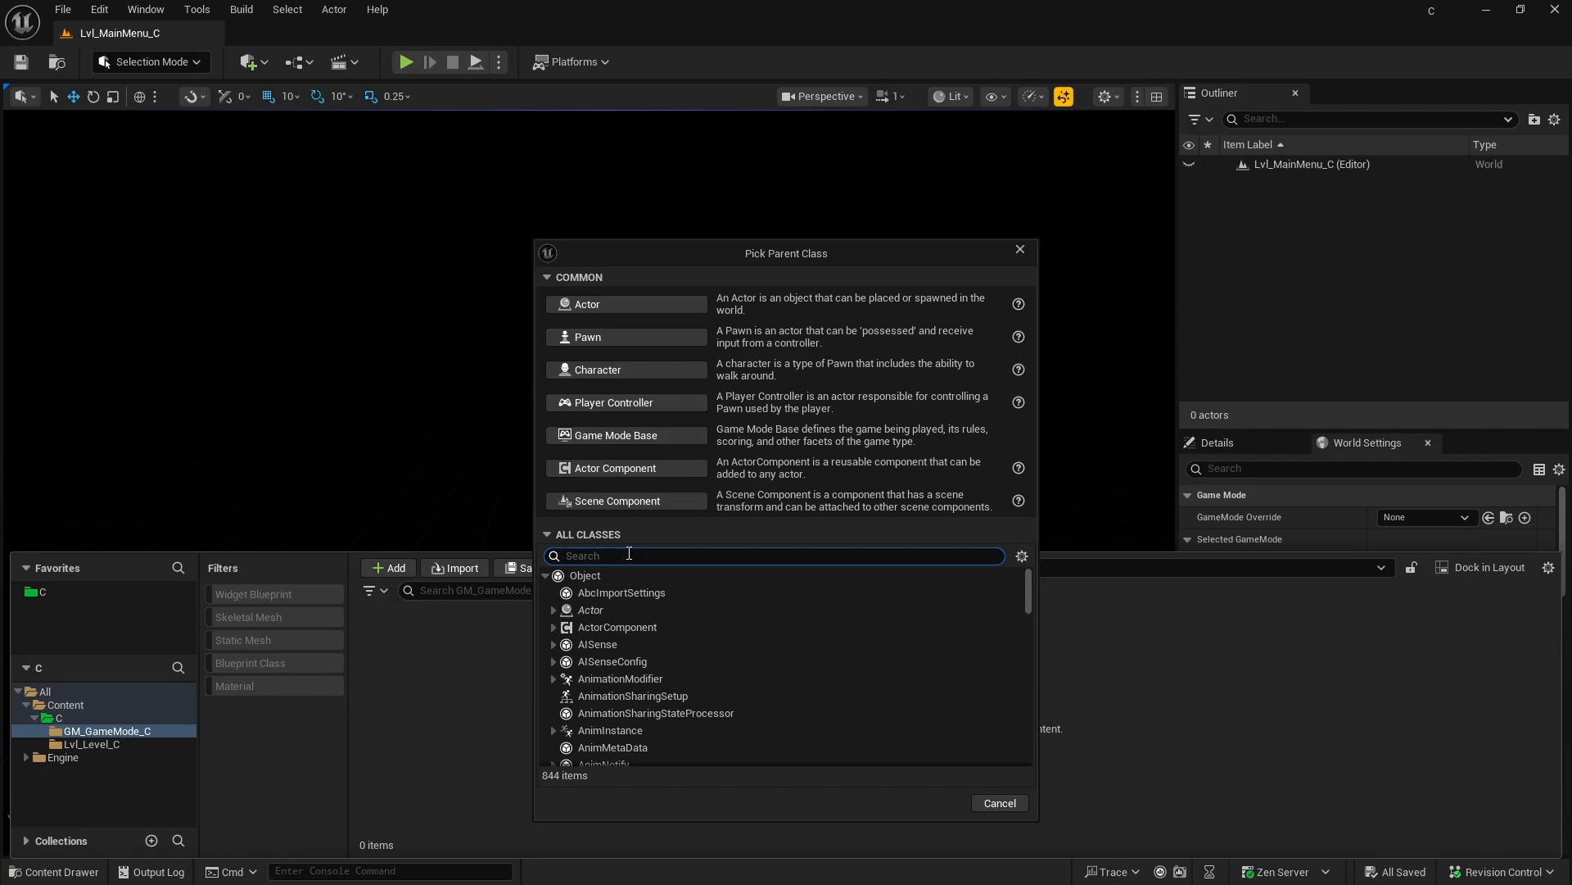
pyautogui.write('GameMode')
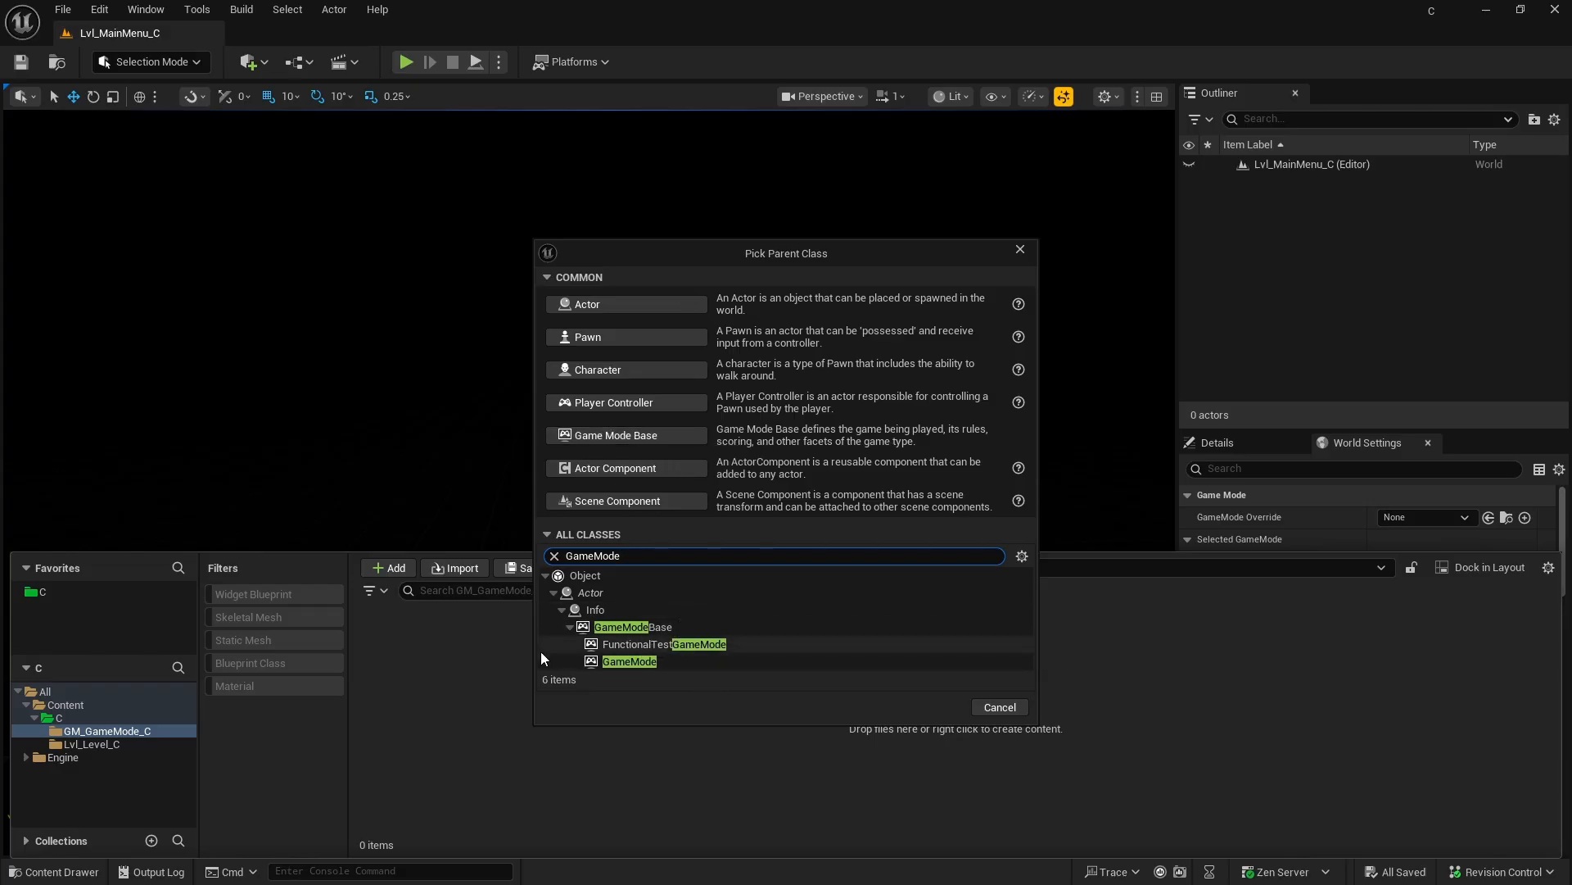
pyautogui.click(680, 644)
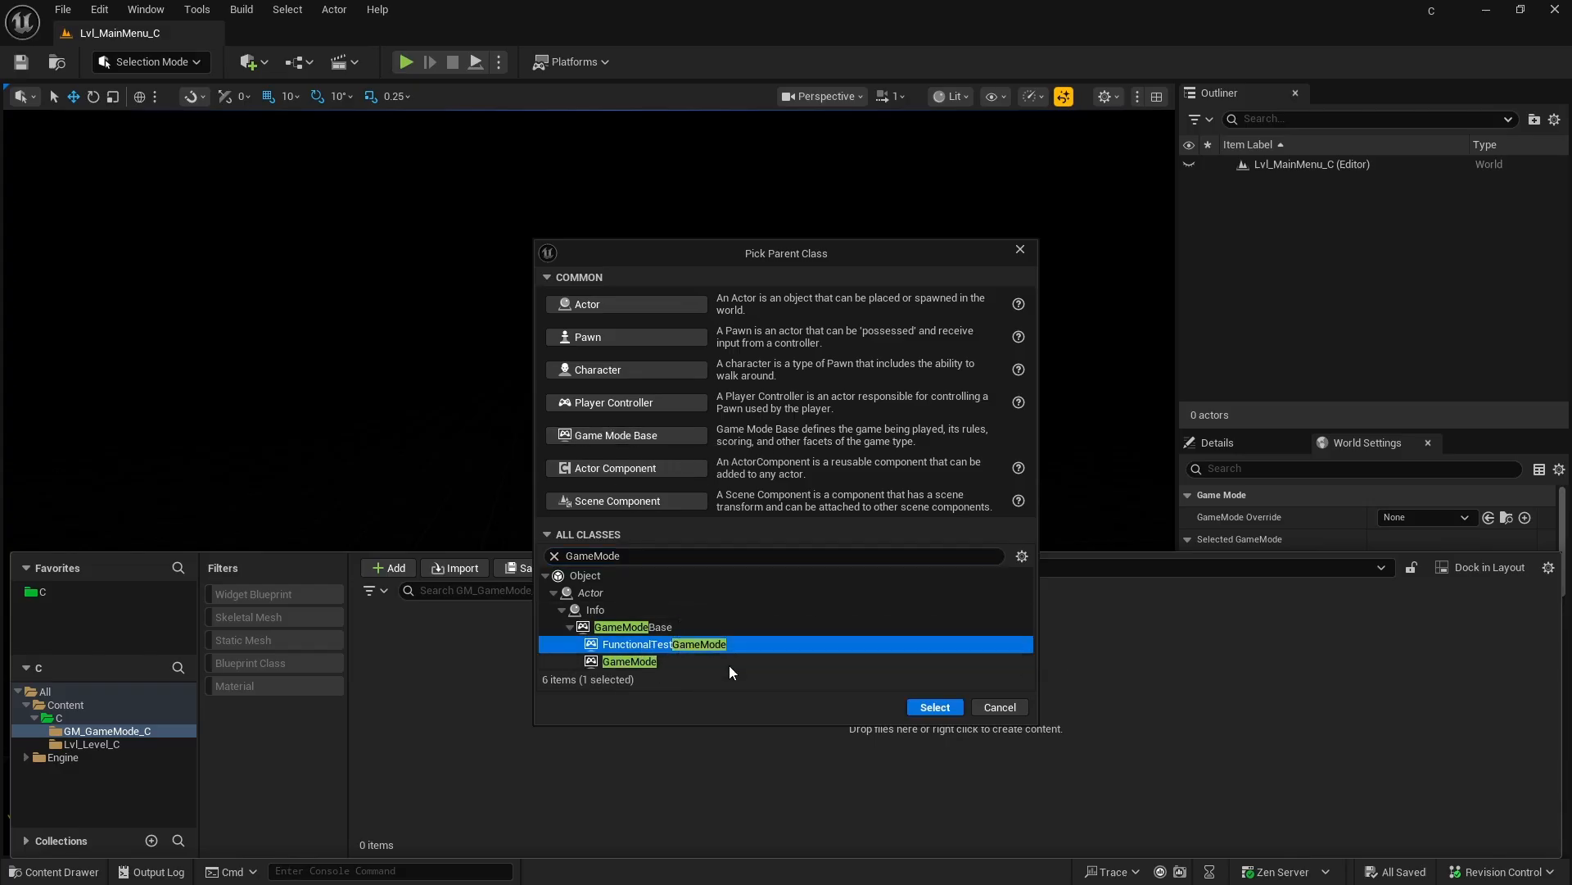
pyautogui.click(631, 660)
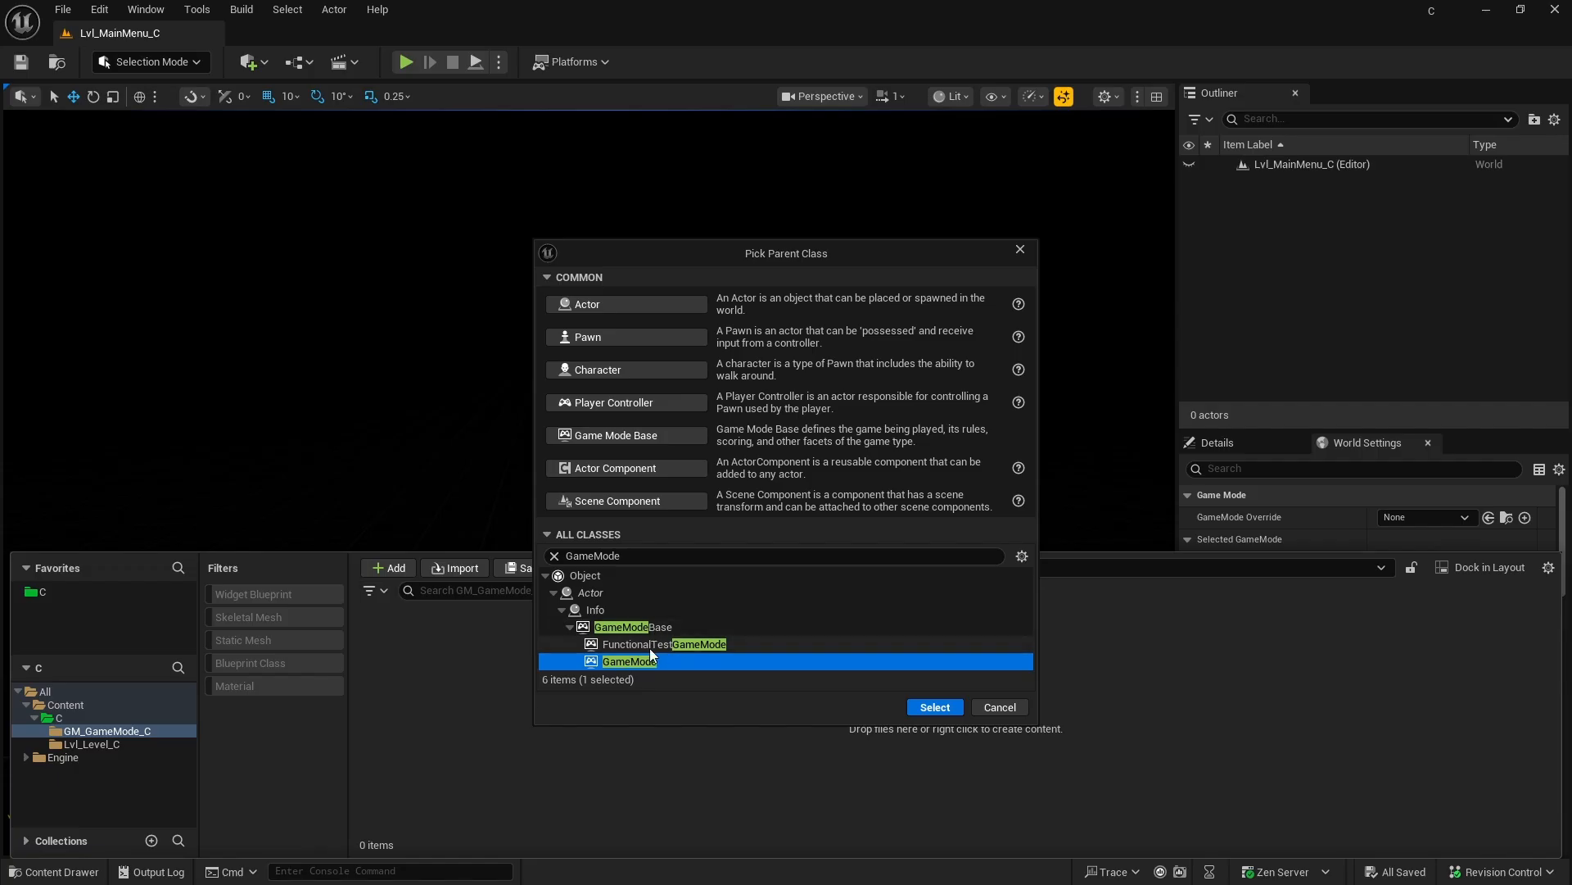
pyautogui.click(651, 645)
pyautogui.click(633, 628)
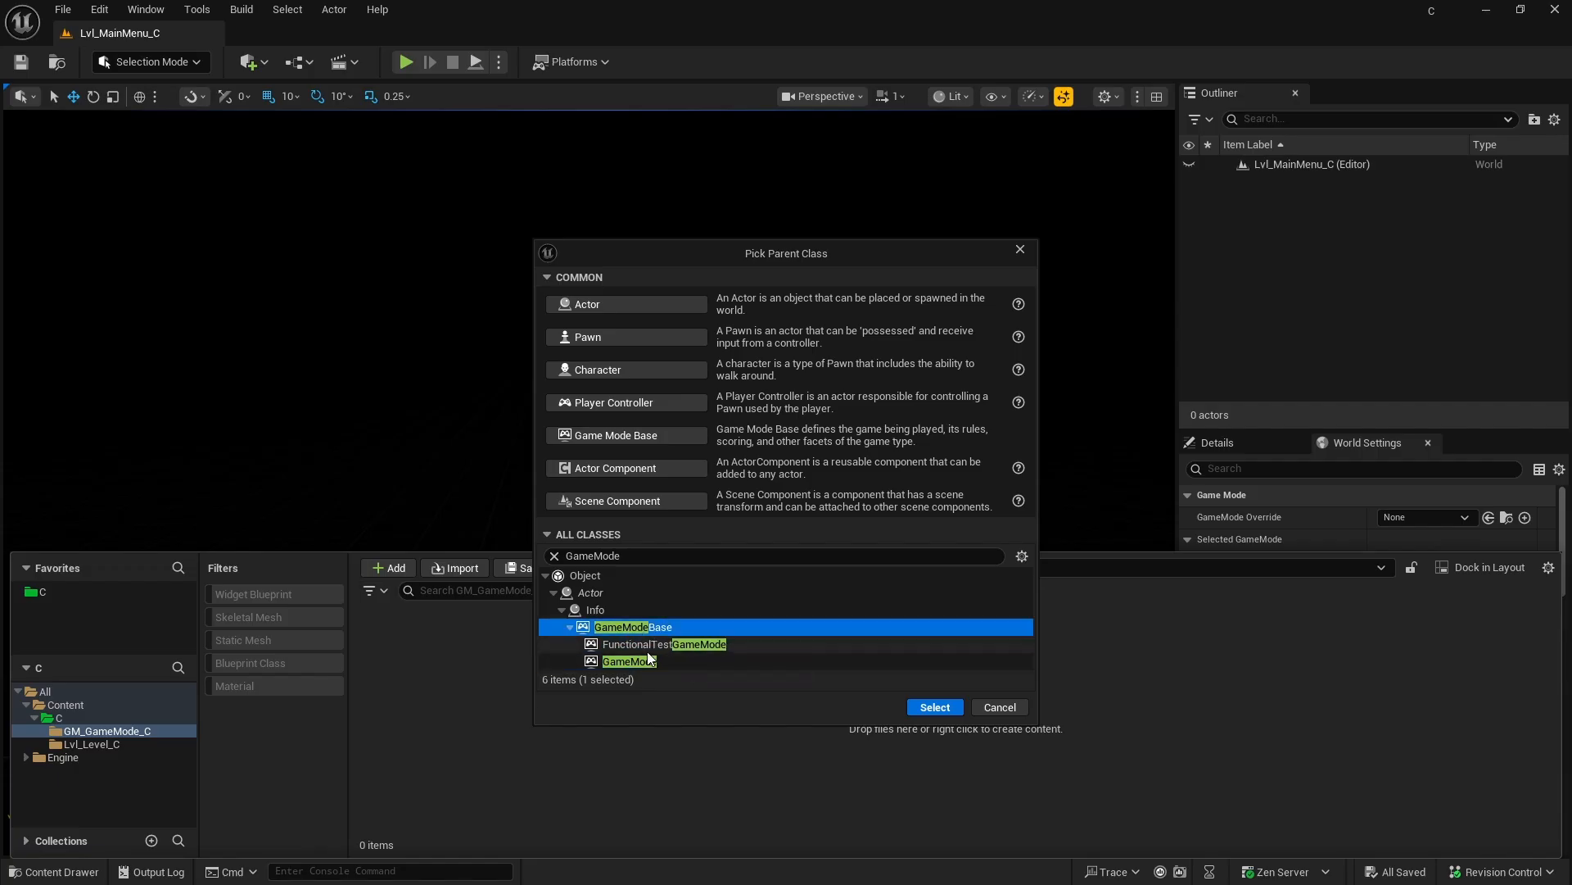
pyautogui.click(630, 661)
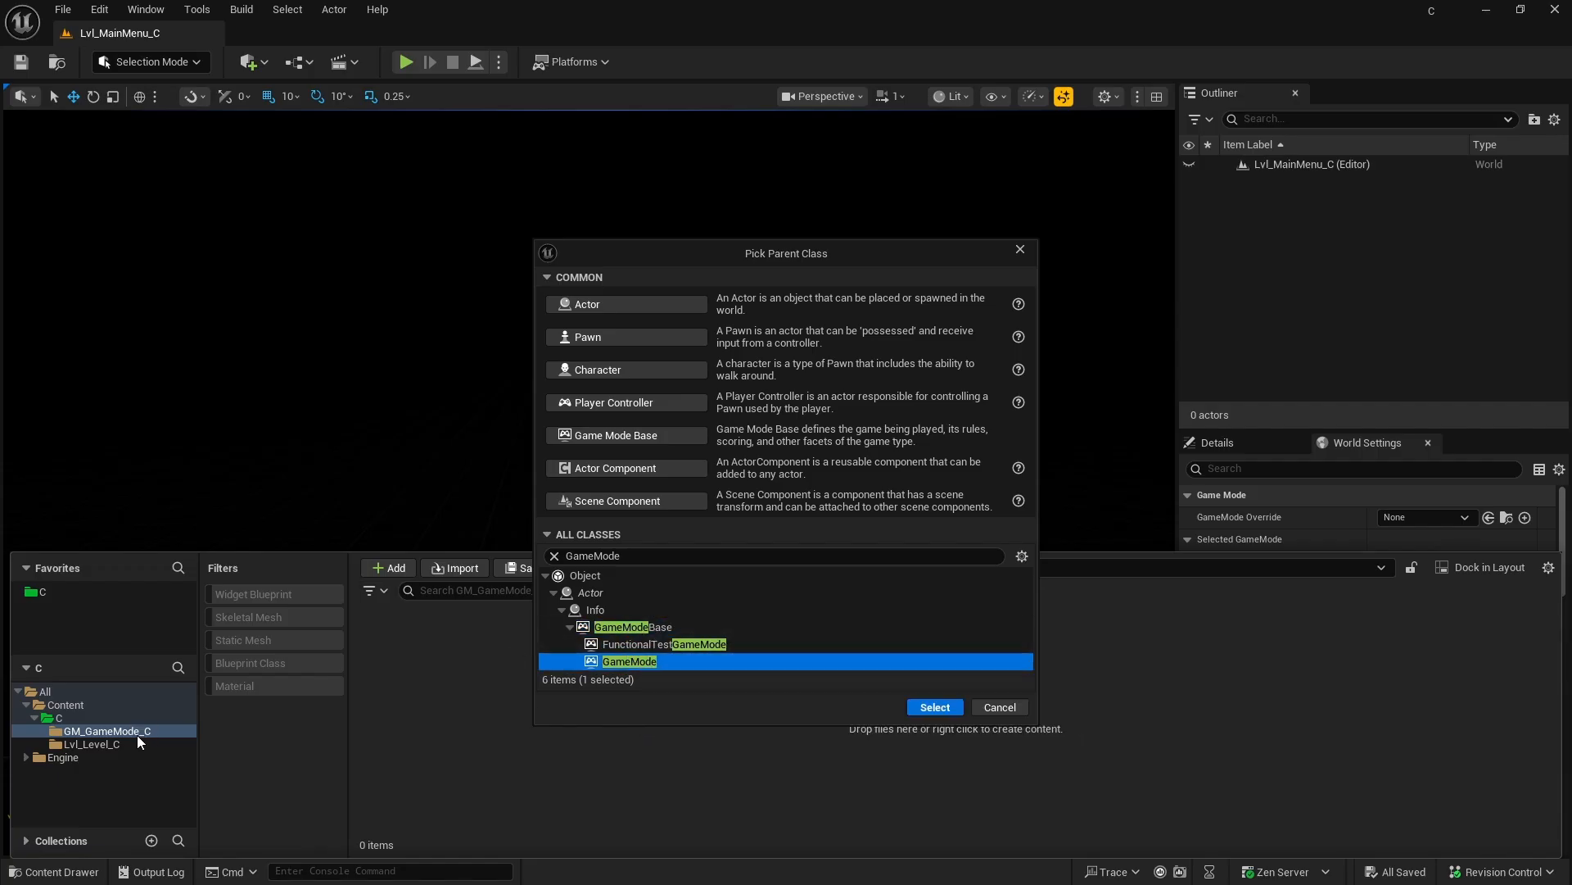
pyautogui.click(642, 624)
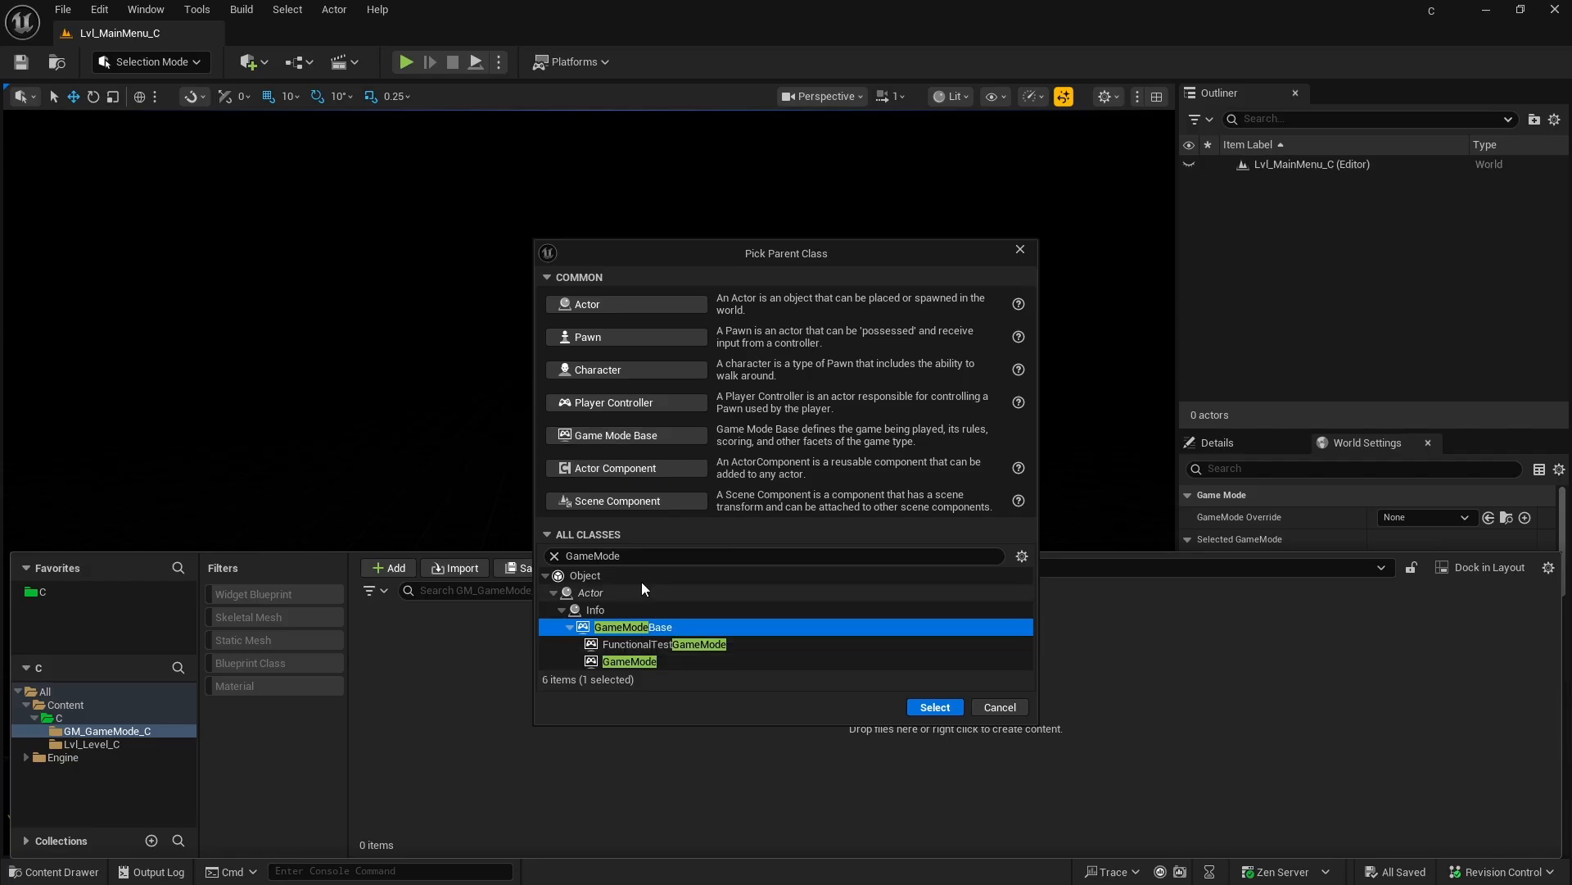
pyautogui.click(934, 707)
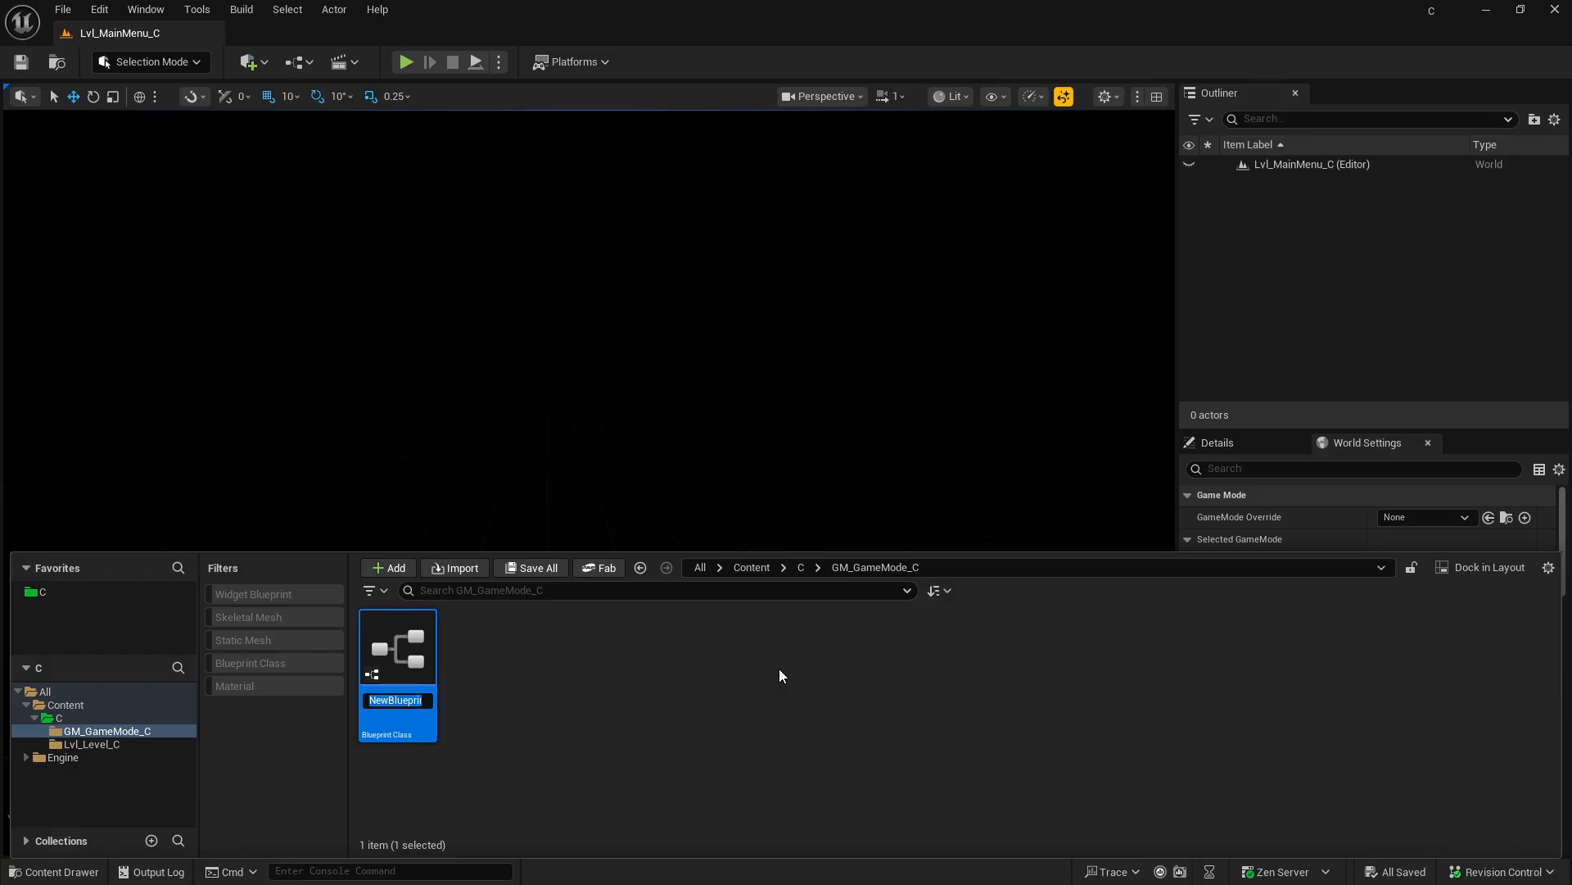
# Step: Name the new Blueprint GM_MainMenu_C and save all modified assets
pyautogui.write('GM_Main')
pyautogui.write('Menu_')
pyautogui.write('C')
pyautogui.press('Return')
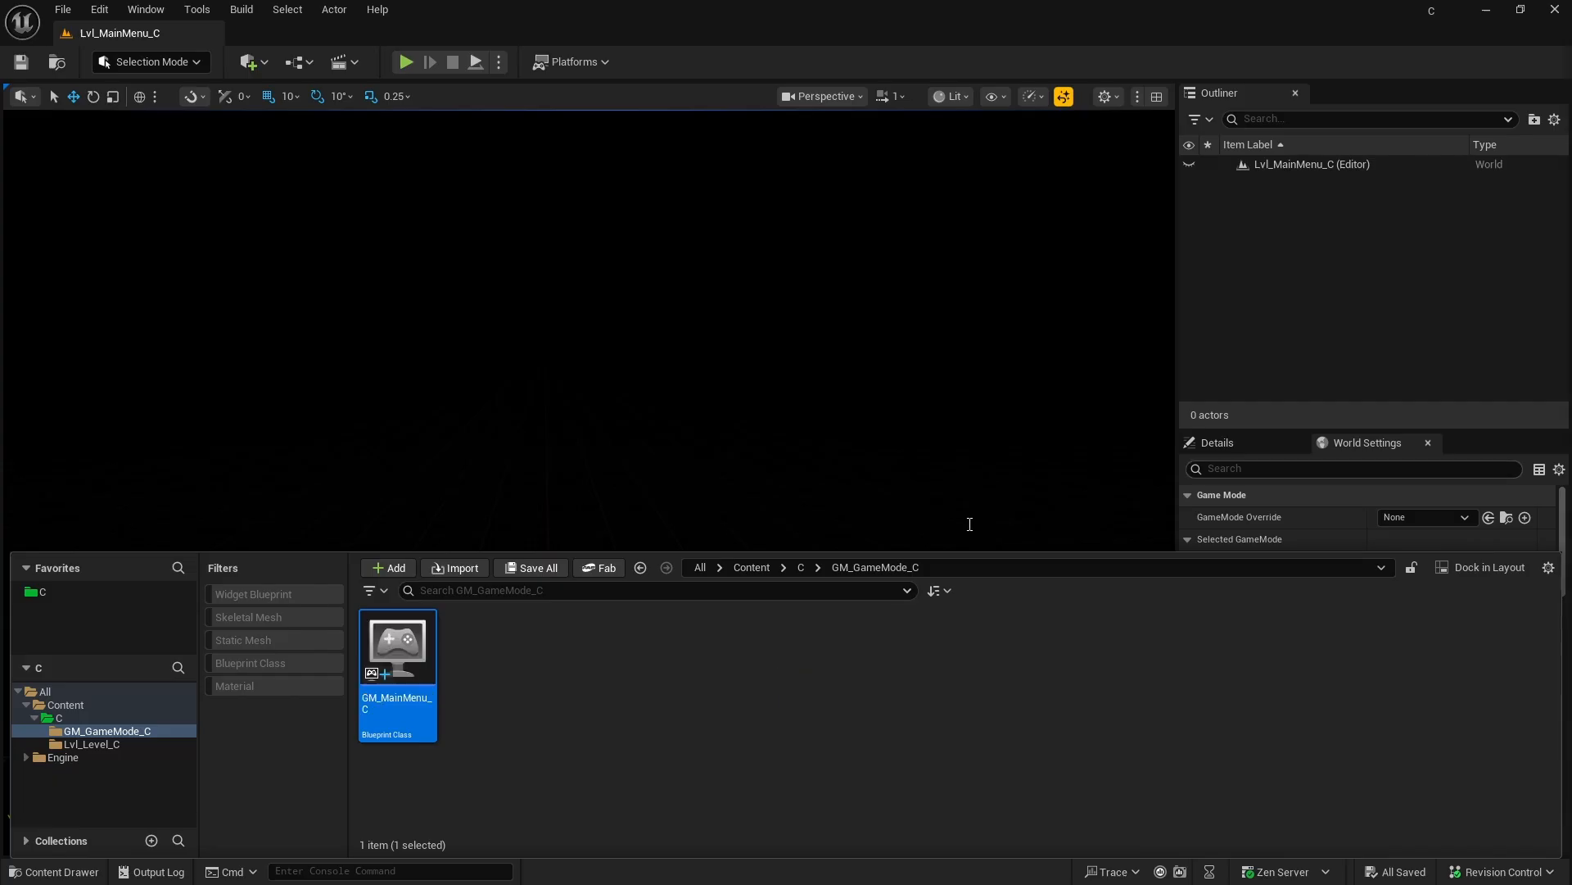
pyautogui.click(536, 573)
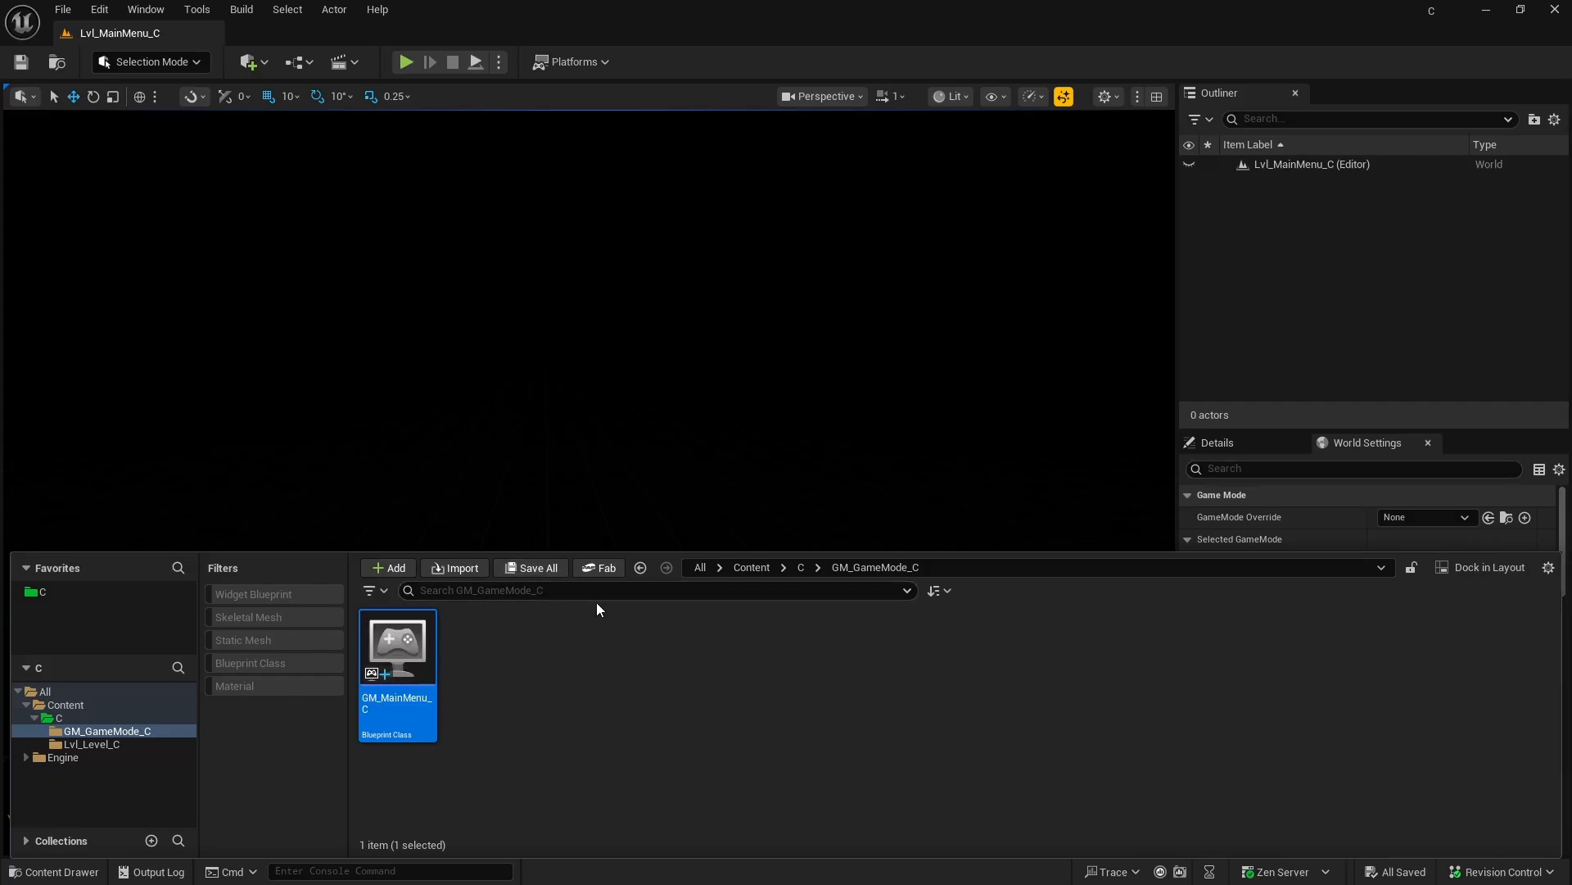
# Step: Open the GM_MainMenu_C Blueprint and examine its class defaults, especially the Classes section
pyautogui.doubleClick(409, 651)
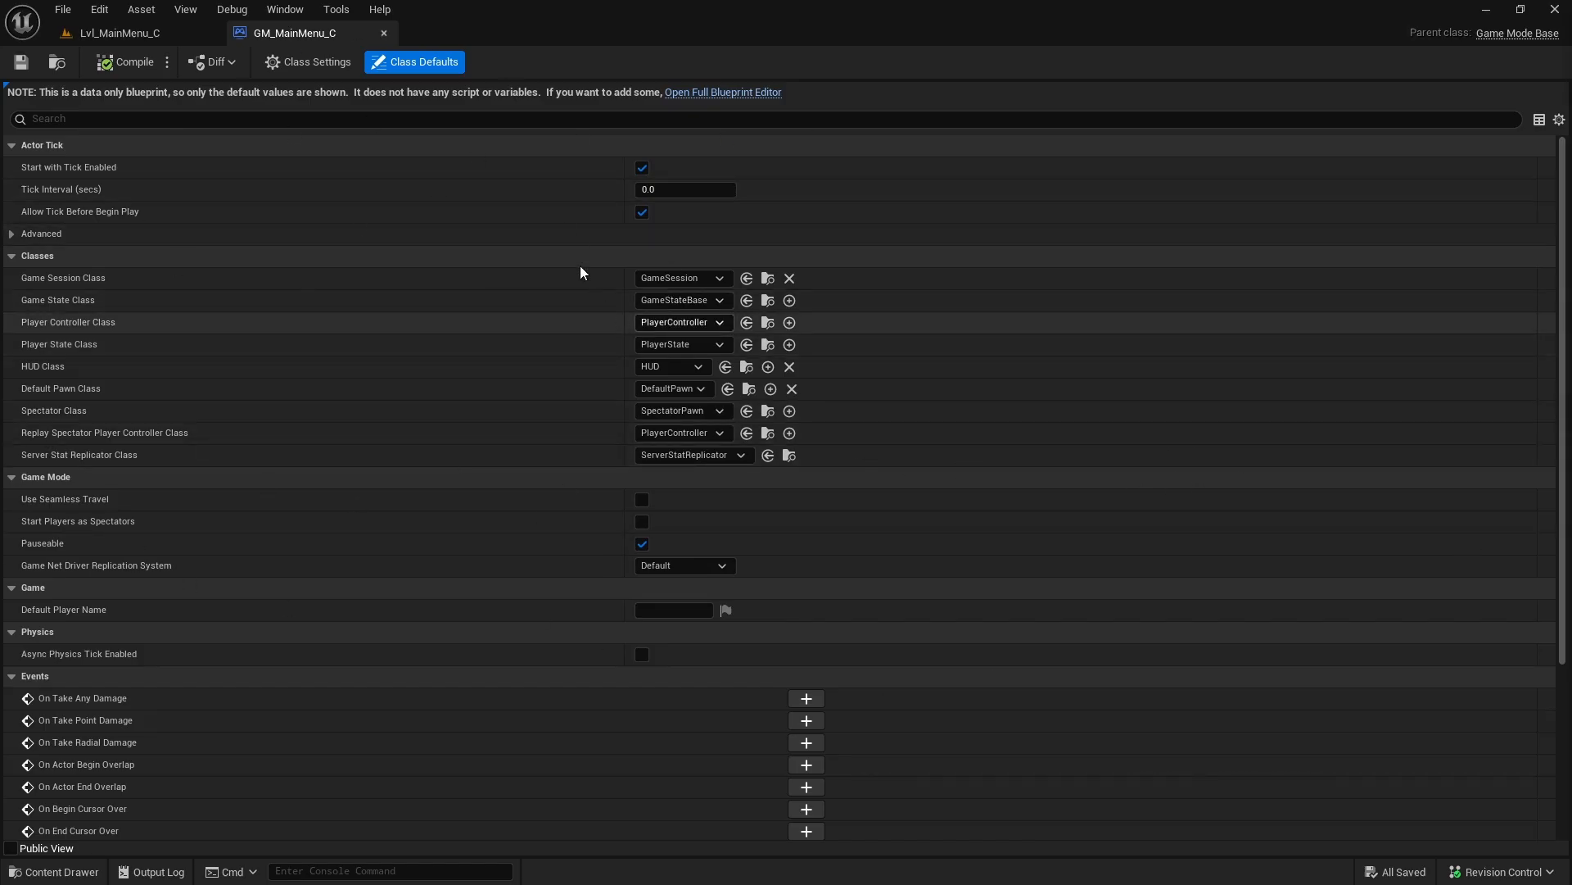
pyautogui.click(385, 33)
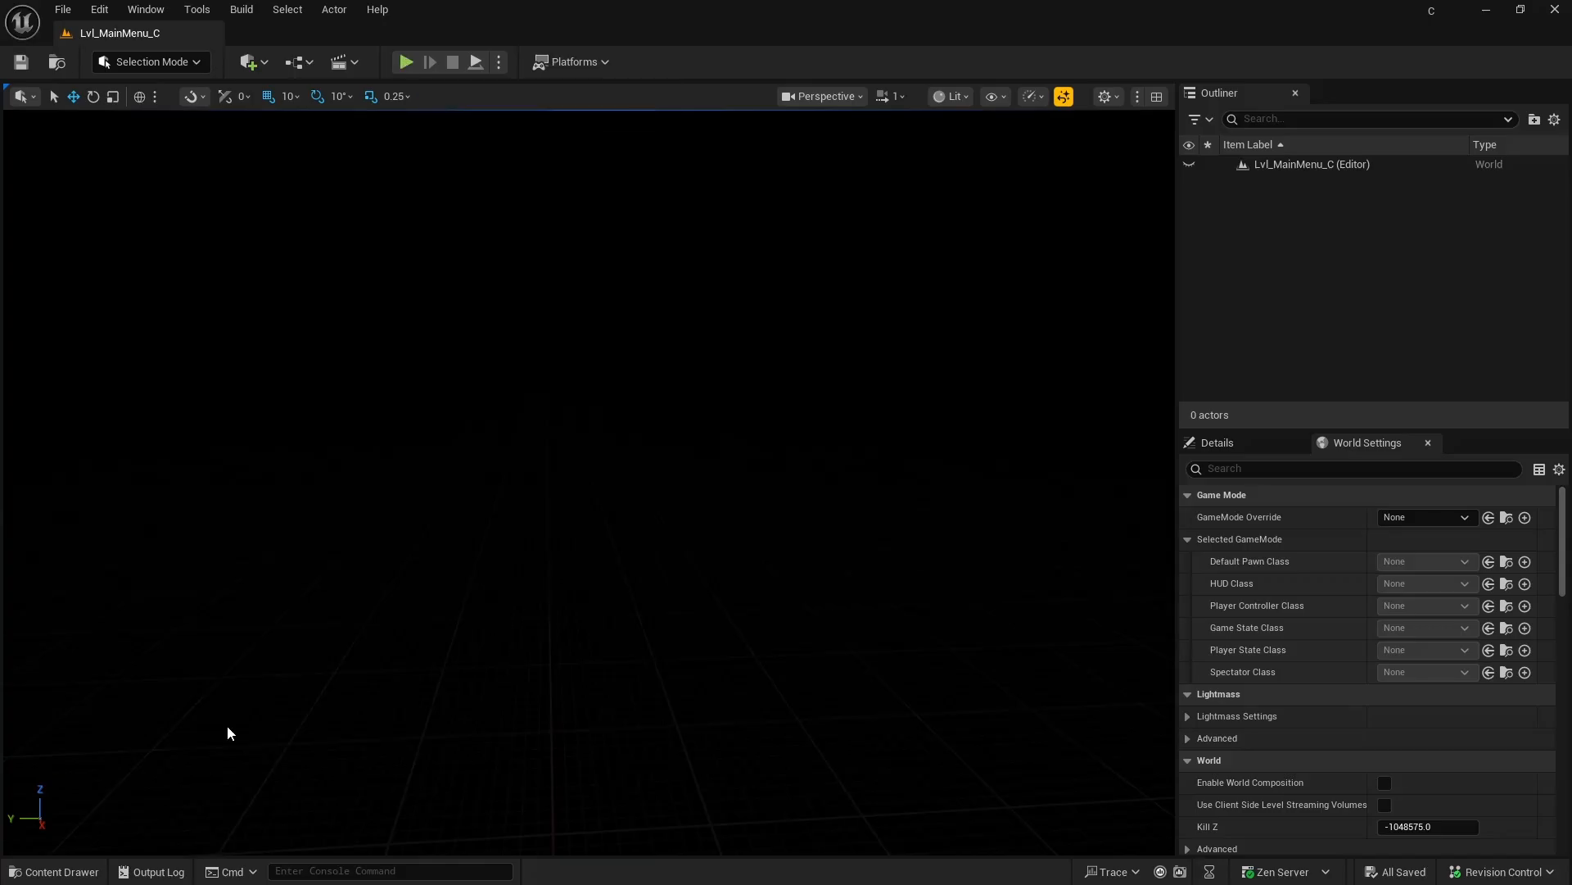
pyautogui.click(65, 871)
pyautogui.click(426, 672)
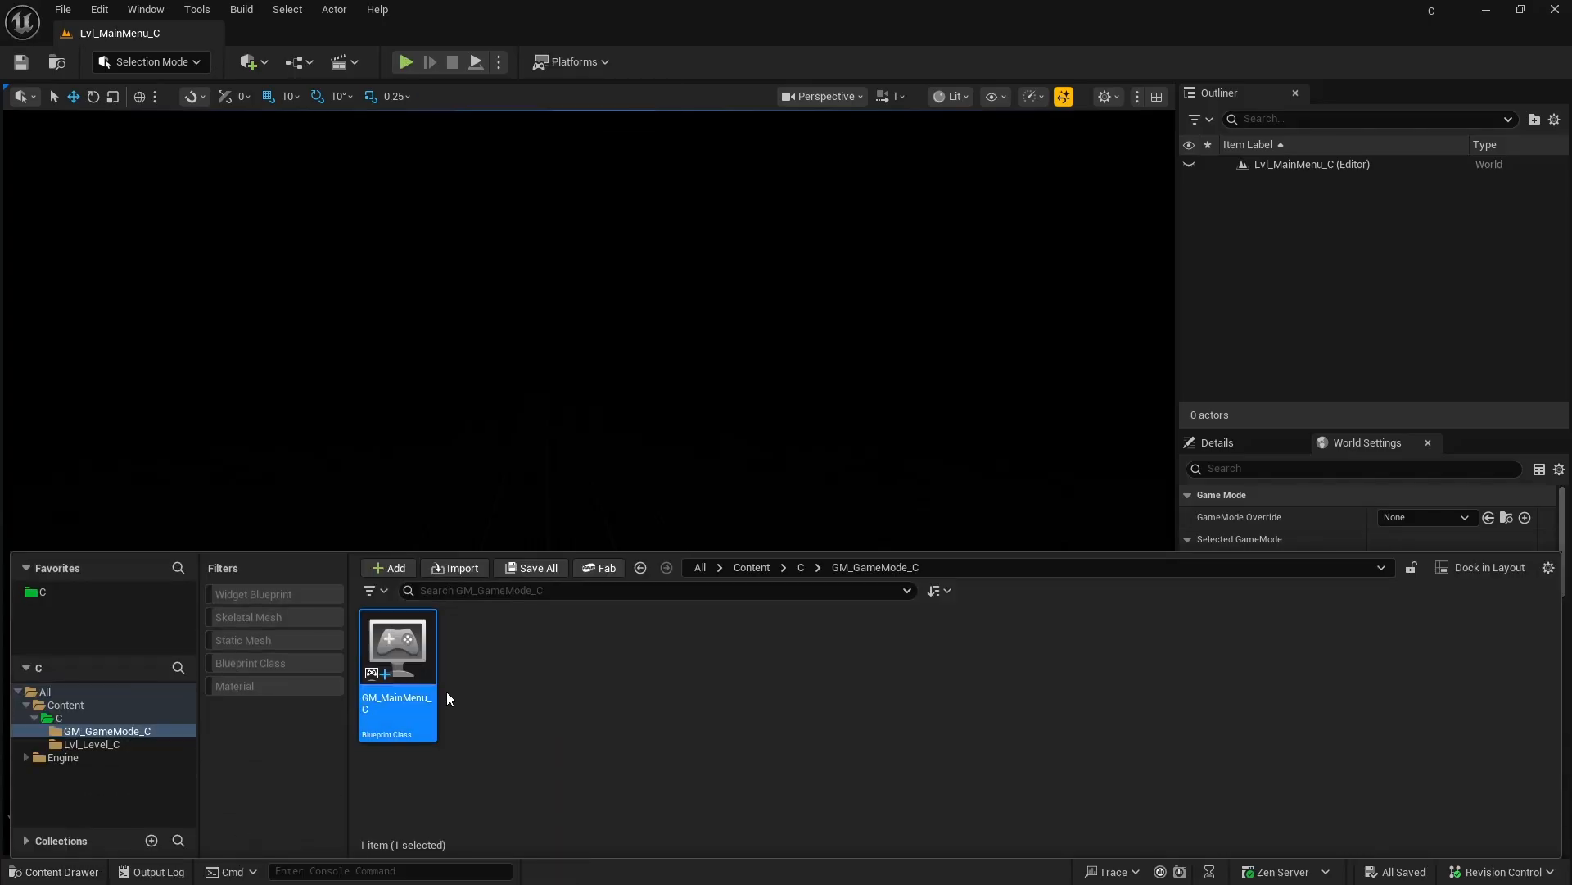
pyautogui.doubleClick(397, 656)
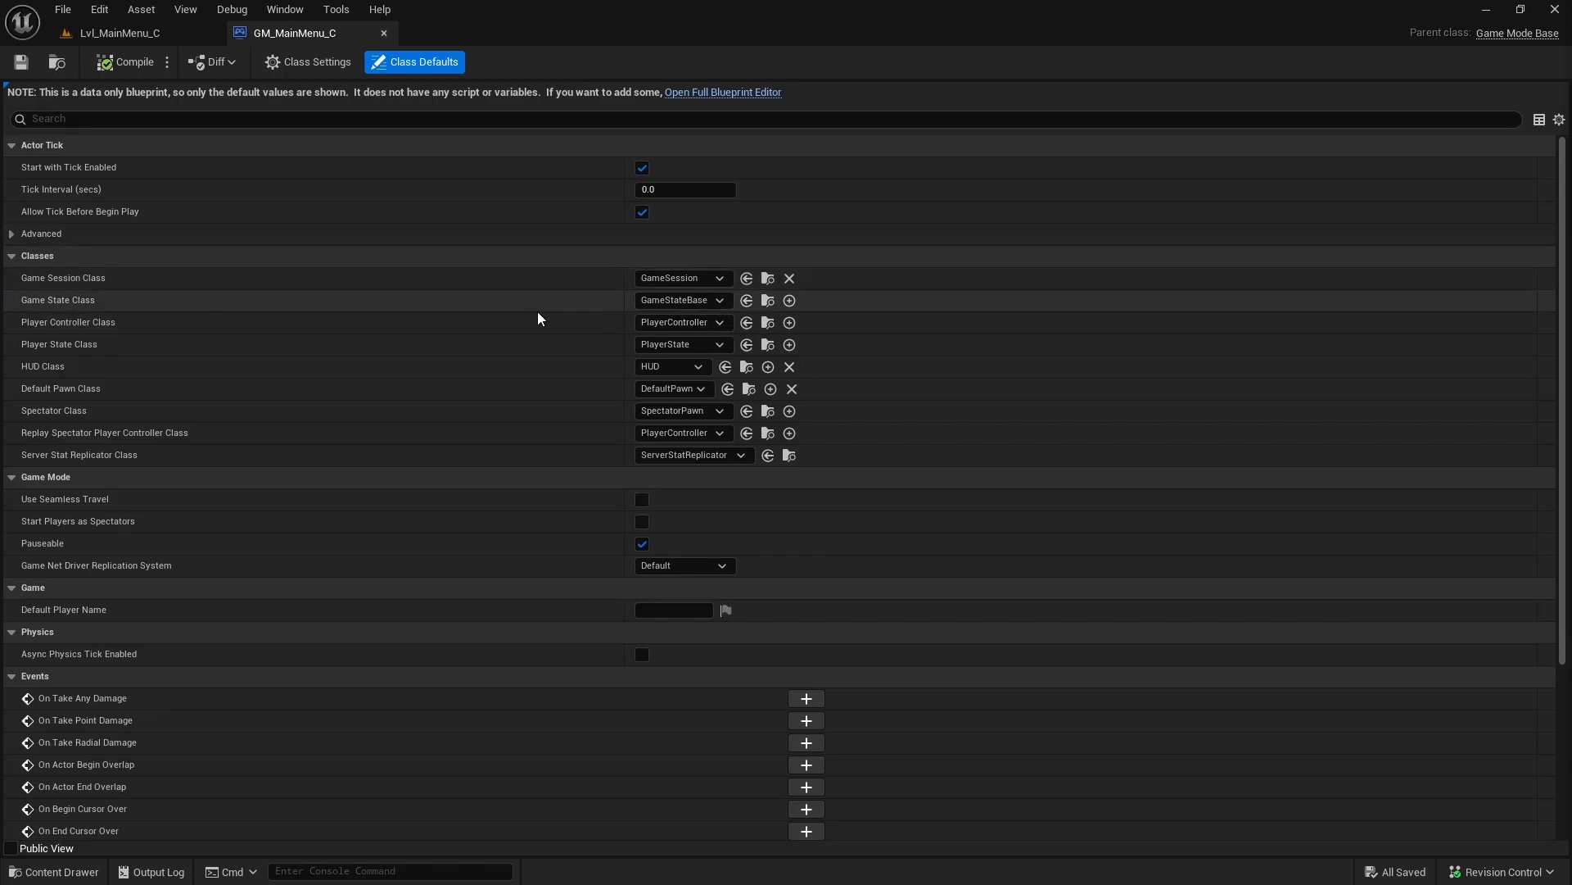
pyautogui.click(15, 257)
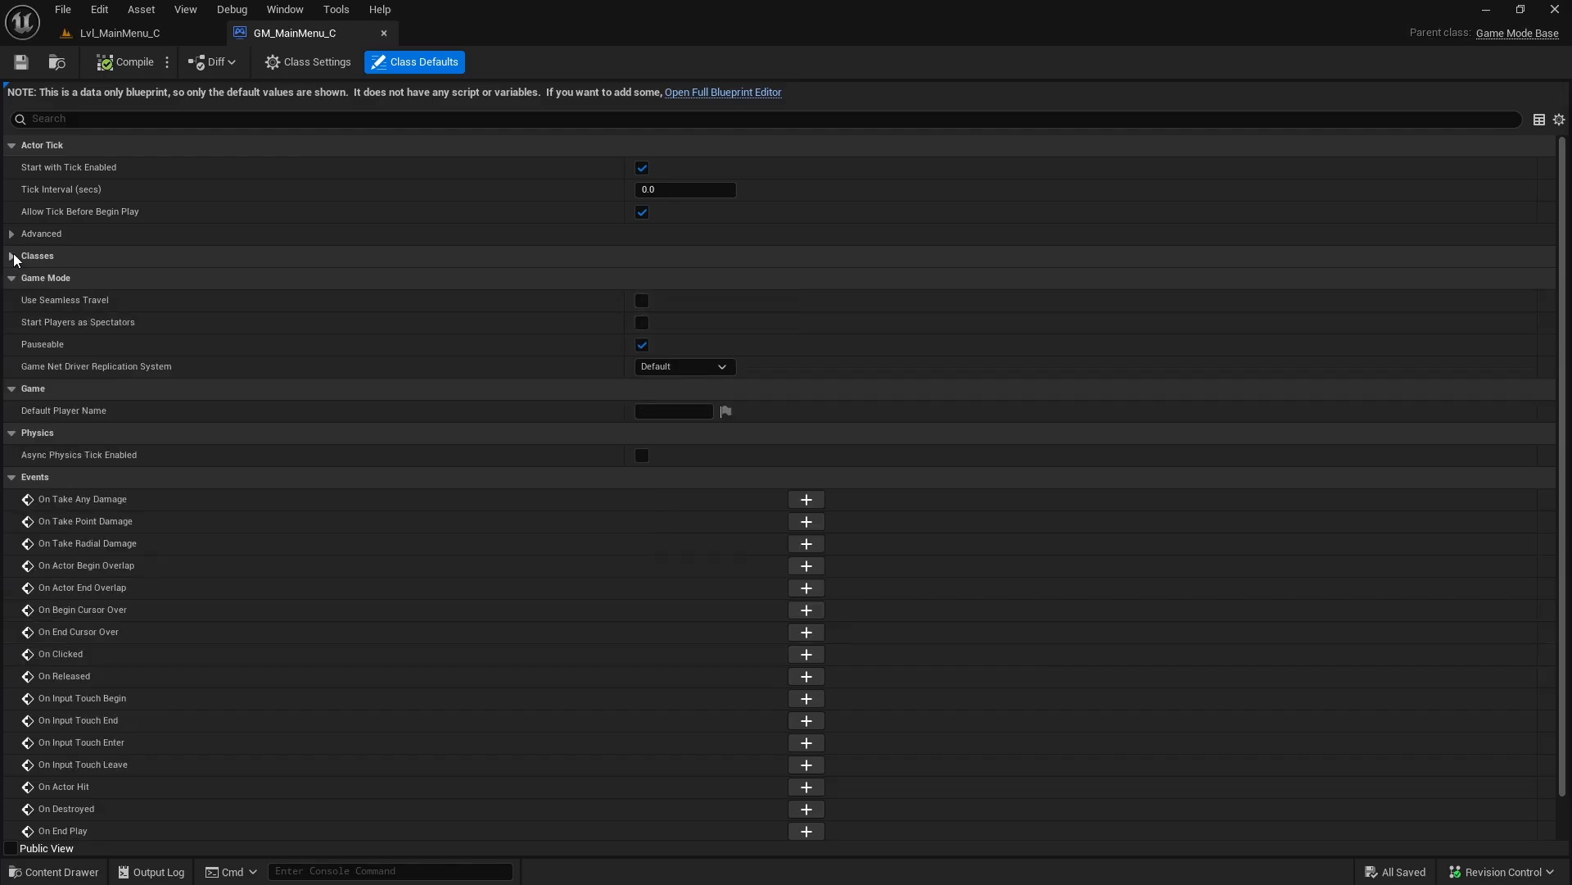
pyautogui.click(15, 259)
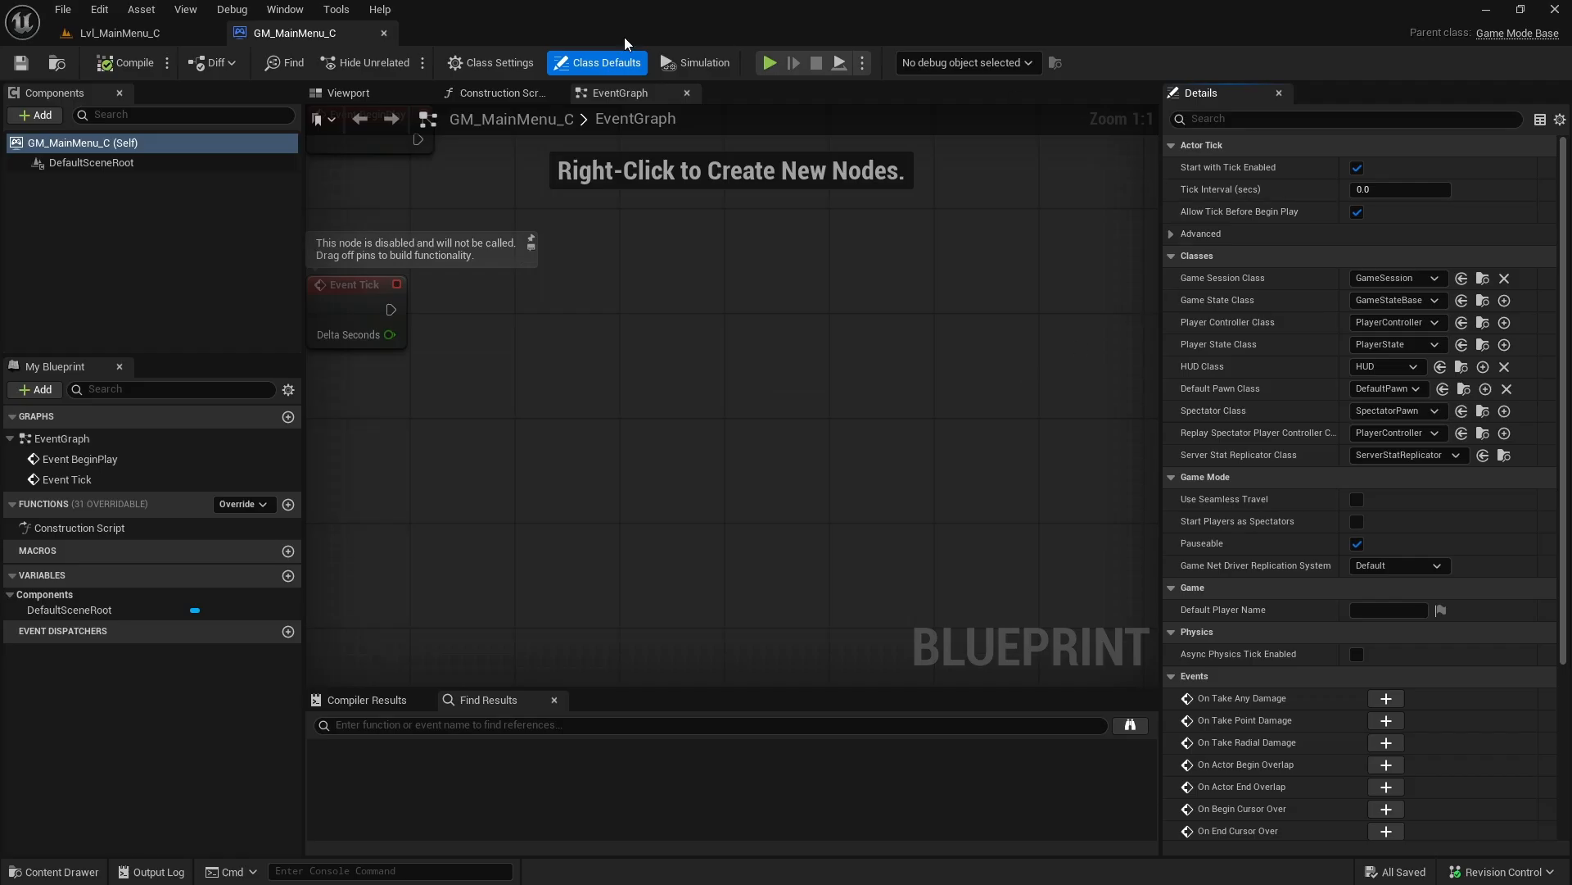
# Step: Look over GM_MainMenu_C's event graph and its full list of details in the full Blueprint editor
pyautogui.scroll(-1, 860, 475)
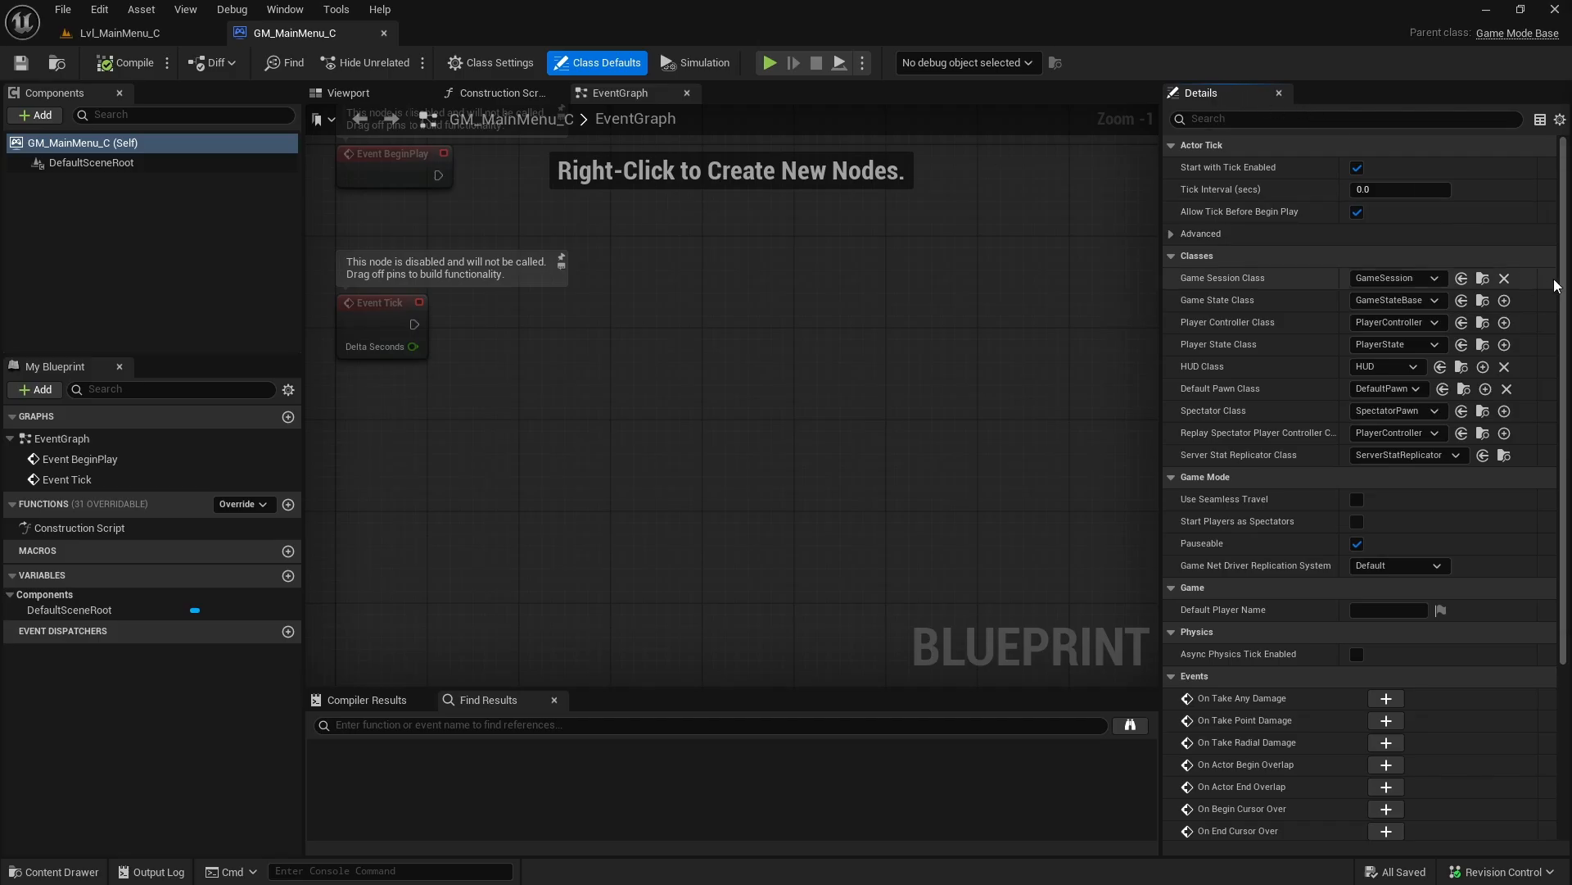
pyautogui.moveTo(1566, 208); pyautogui.dragTo(1565, 475)
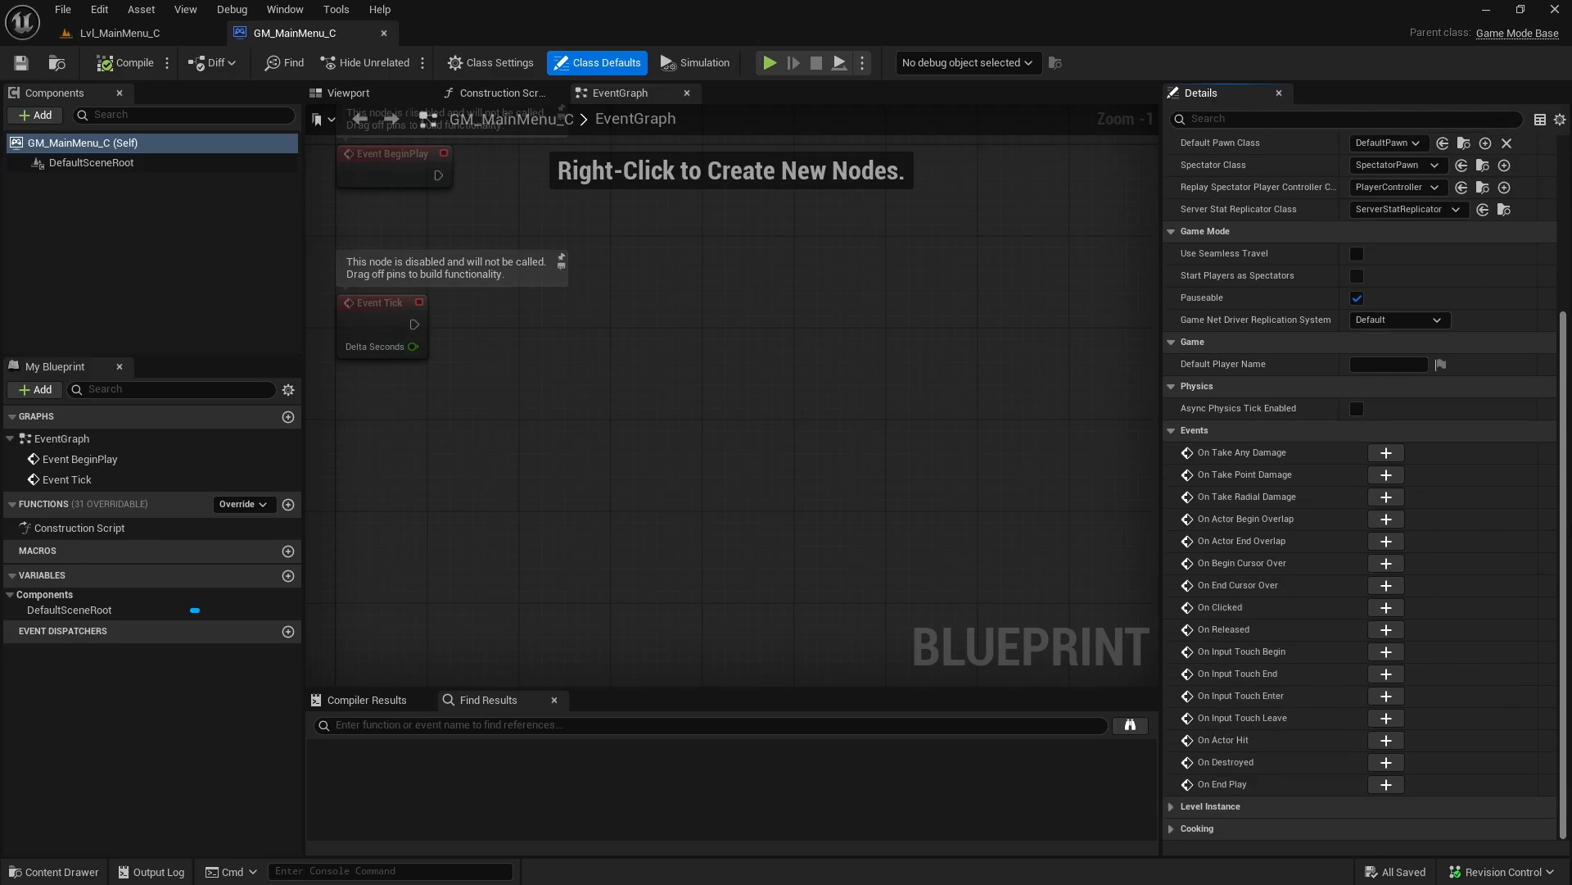
pyautogui.scroll(5, 1559, 383)
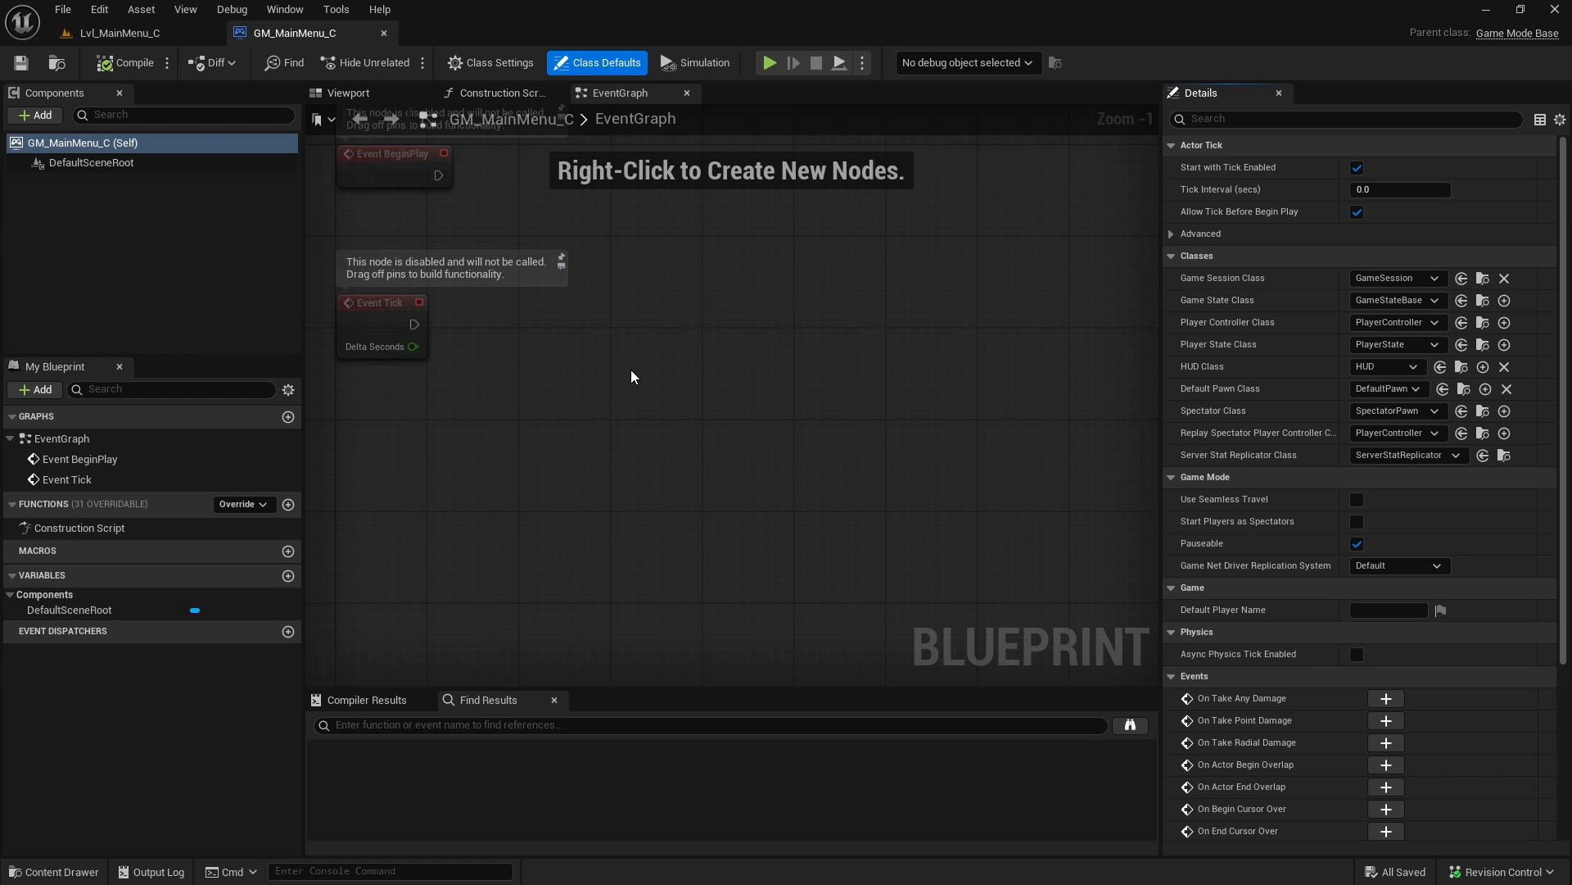
pyautogui.scroll(-2, 647, 385)
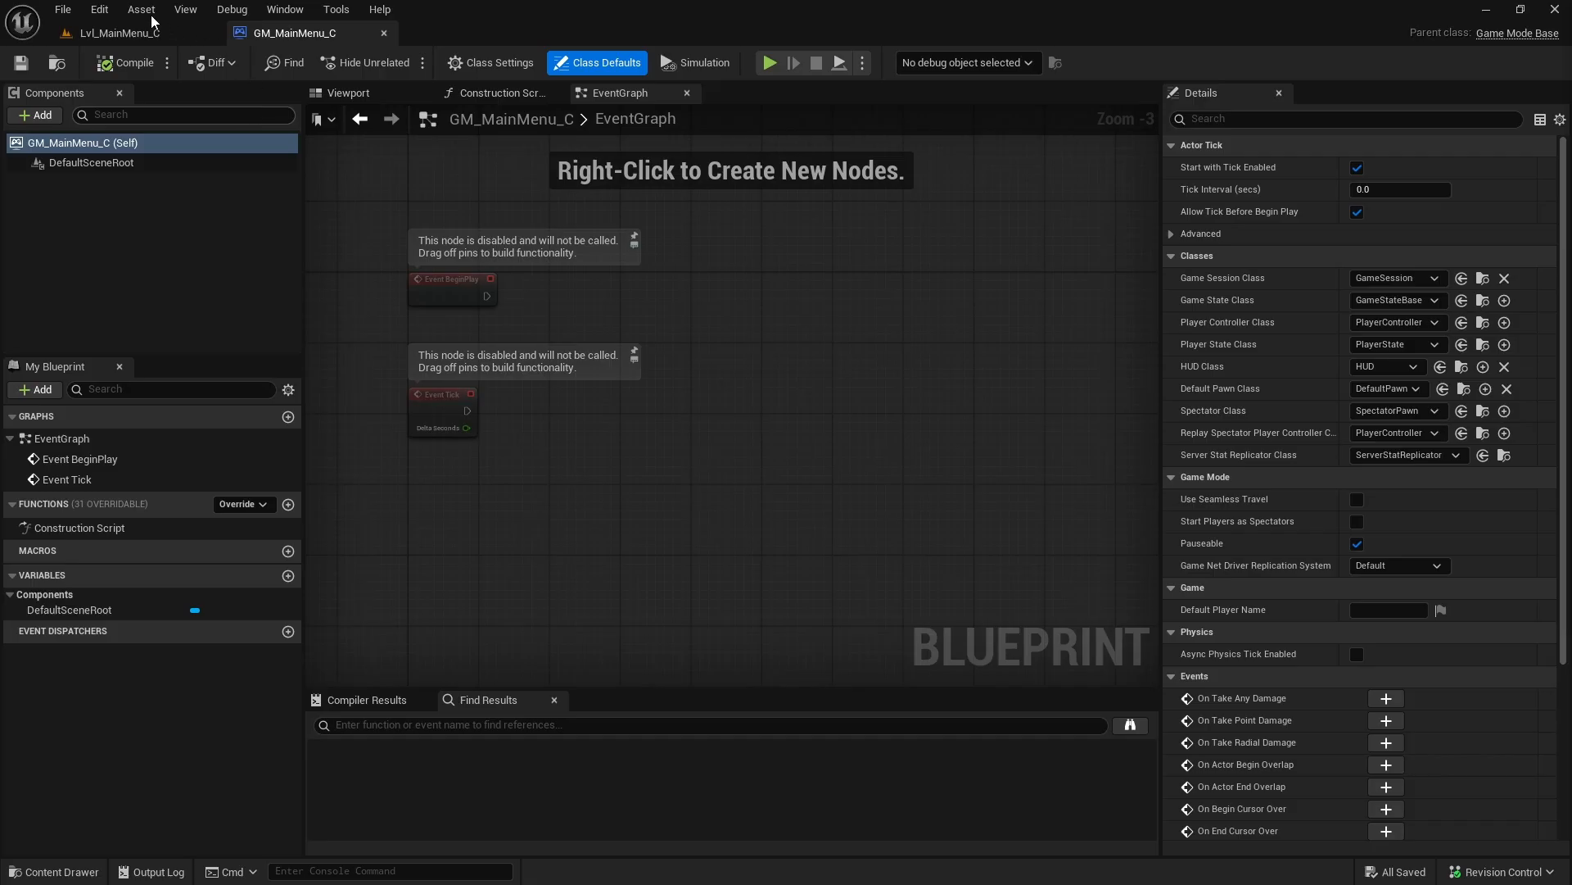
# Step: Set the project's Default GameMode to GM_MainMenu_C in the Maps & Modes project settings, then close the settings
pyautogui.click(63, 10)
pyautogui.moveTo(107, 14)
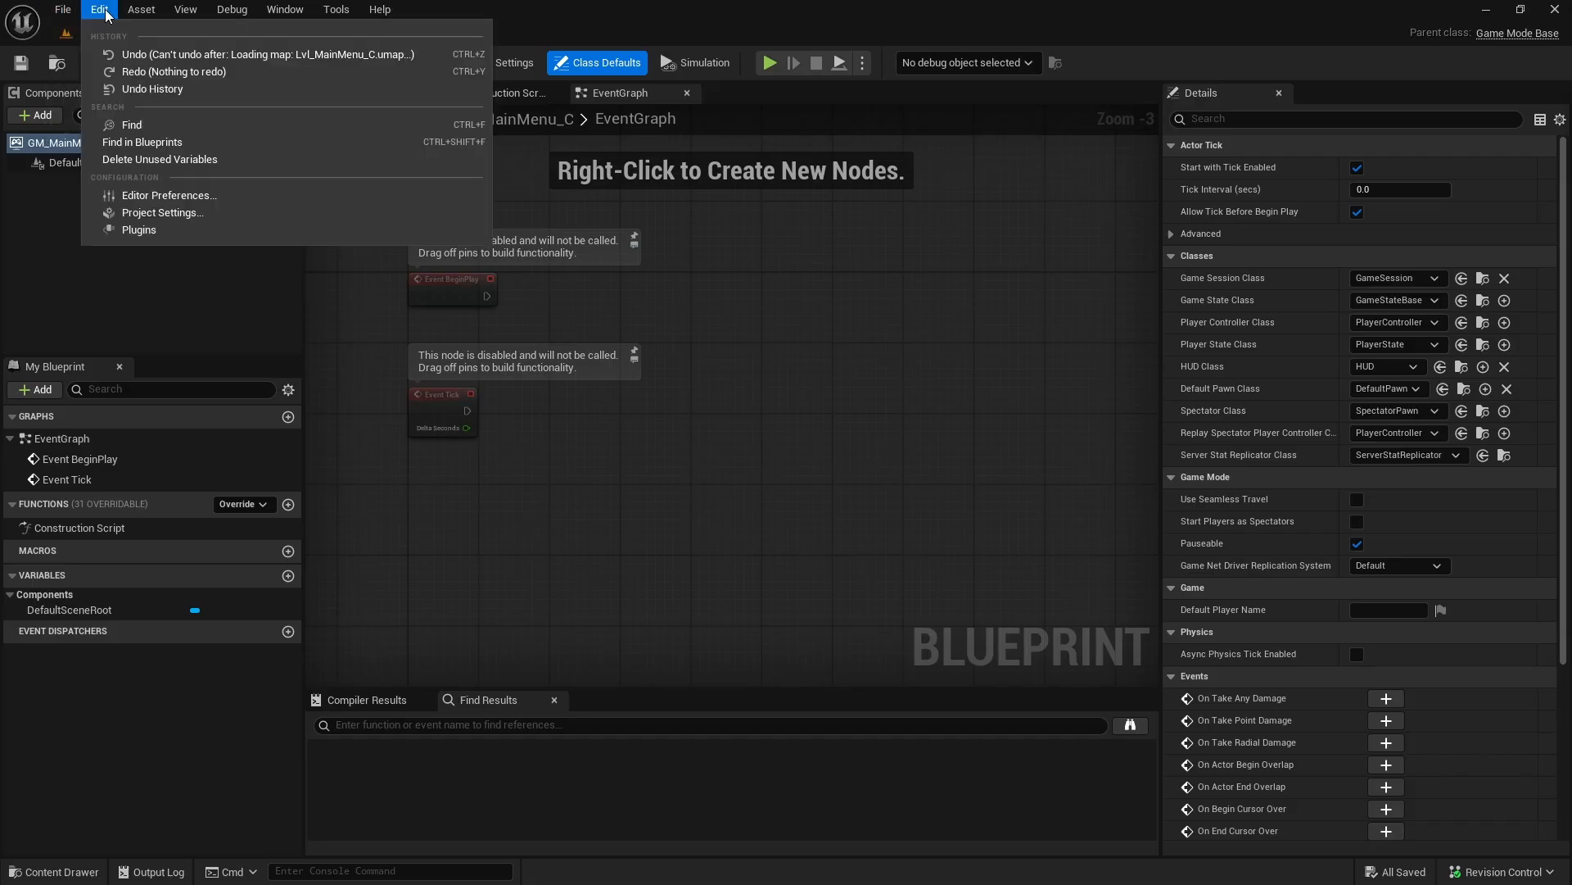
pyautogui.click(201, 214)
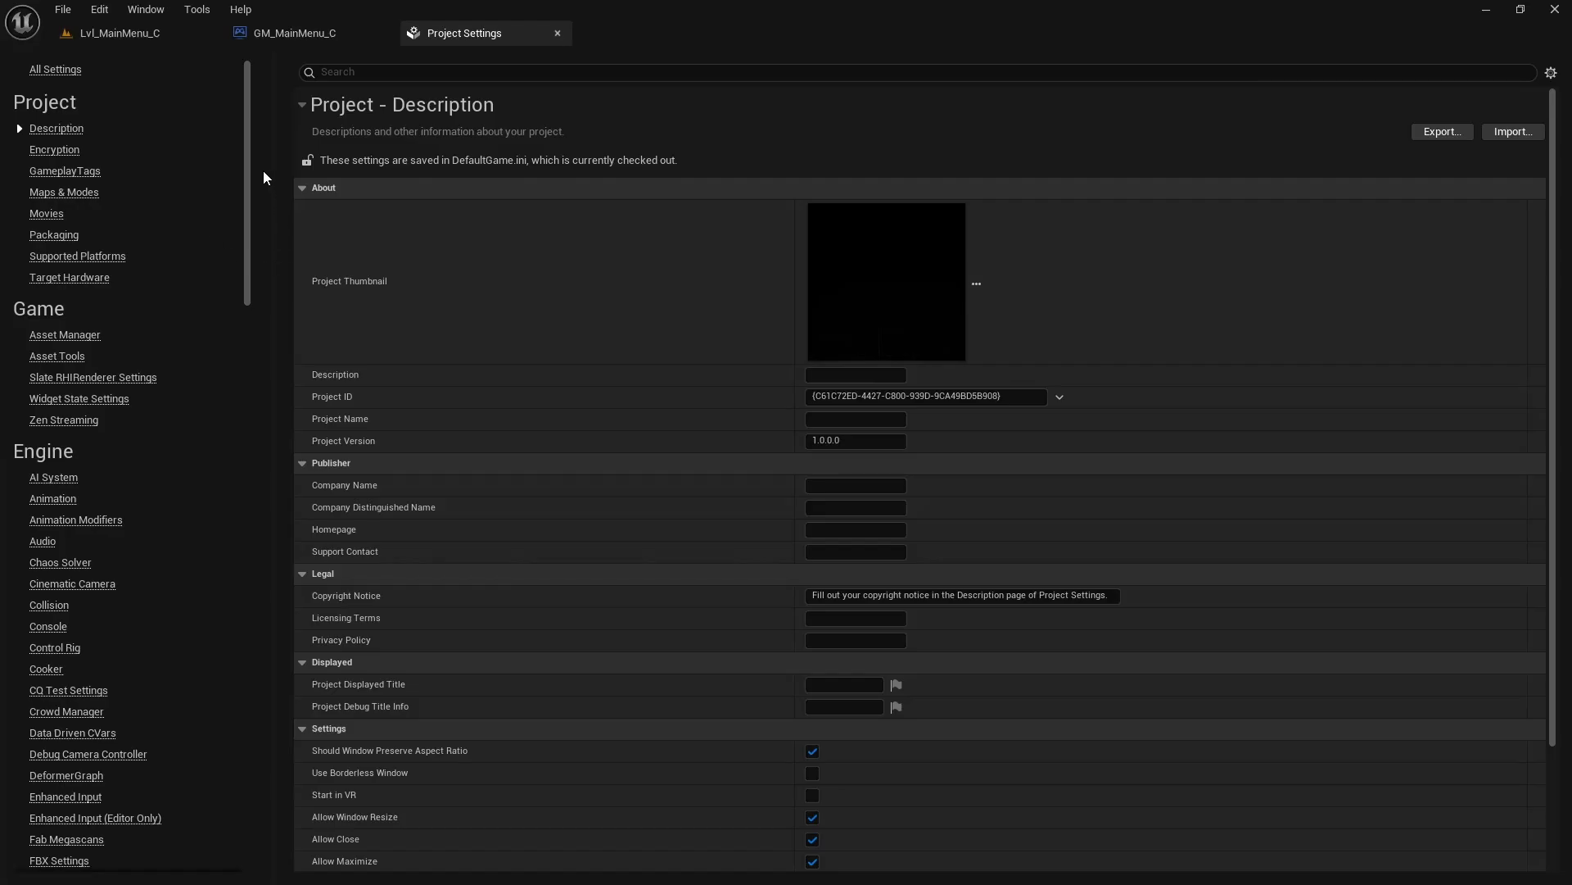
pyautogui.click(81, 195)
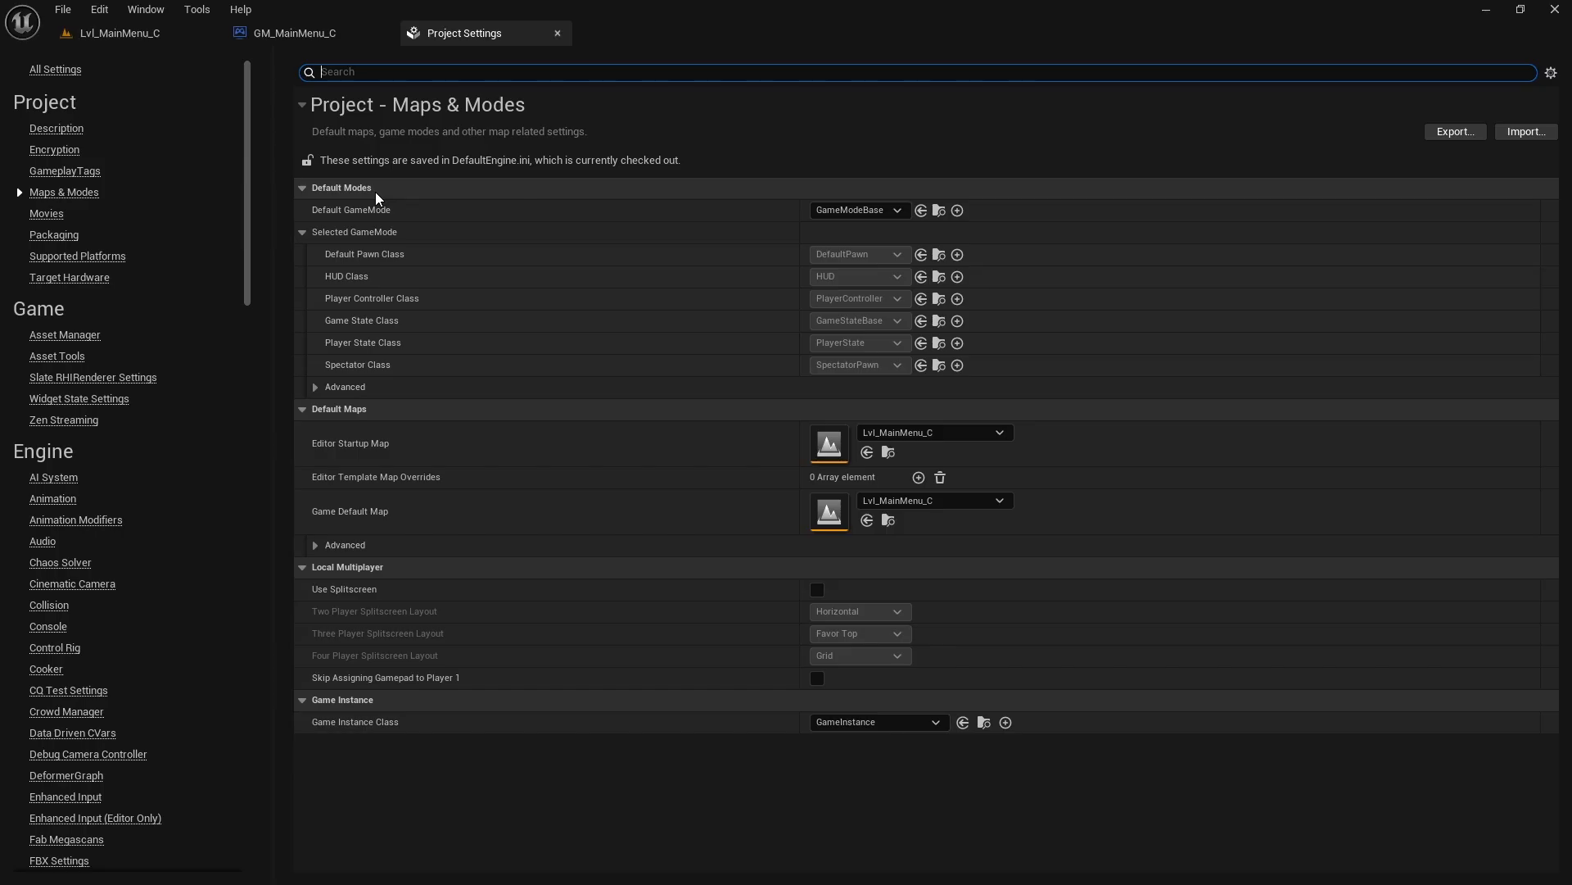
pyautogui.click(860, 212)
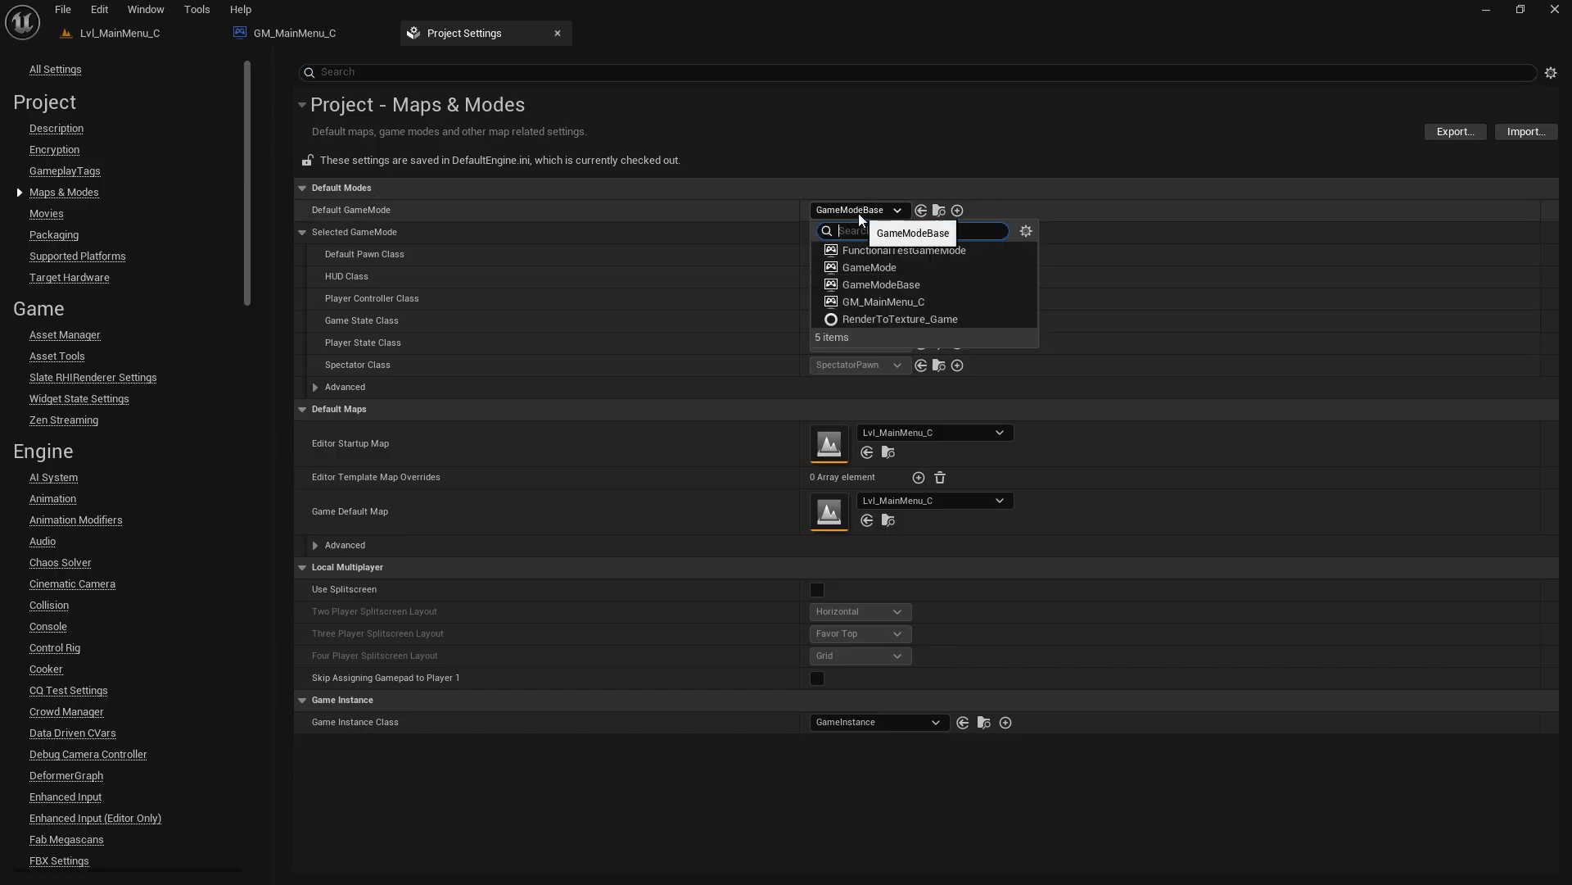
pyautogui.click(881, 302)
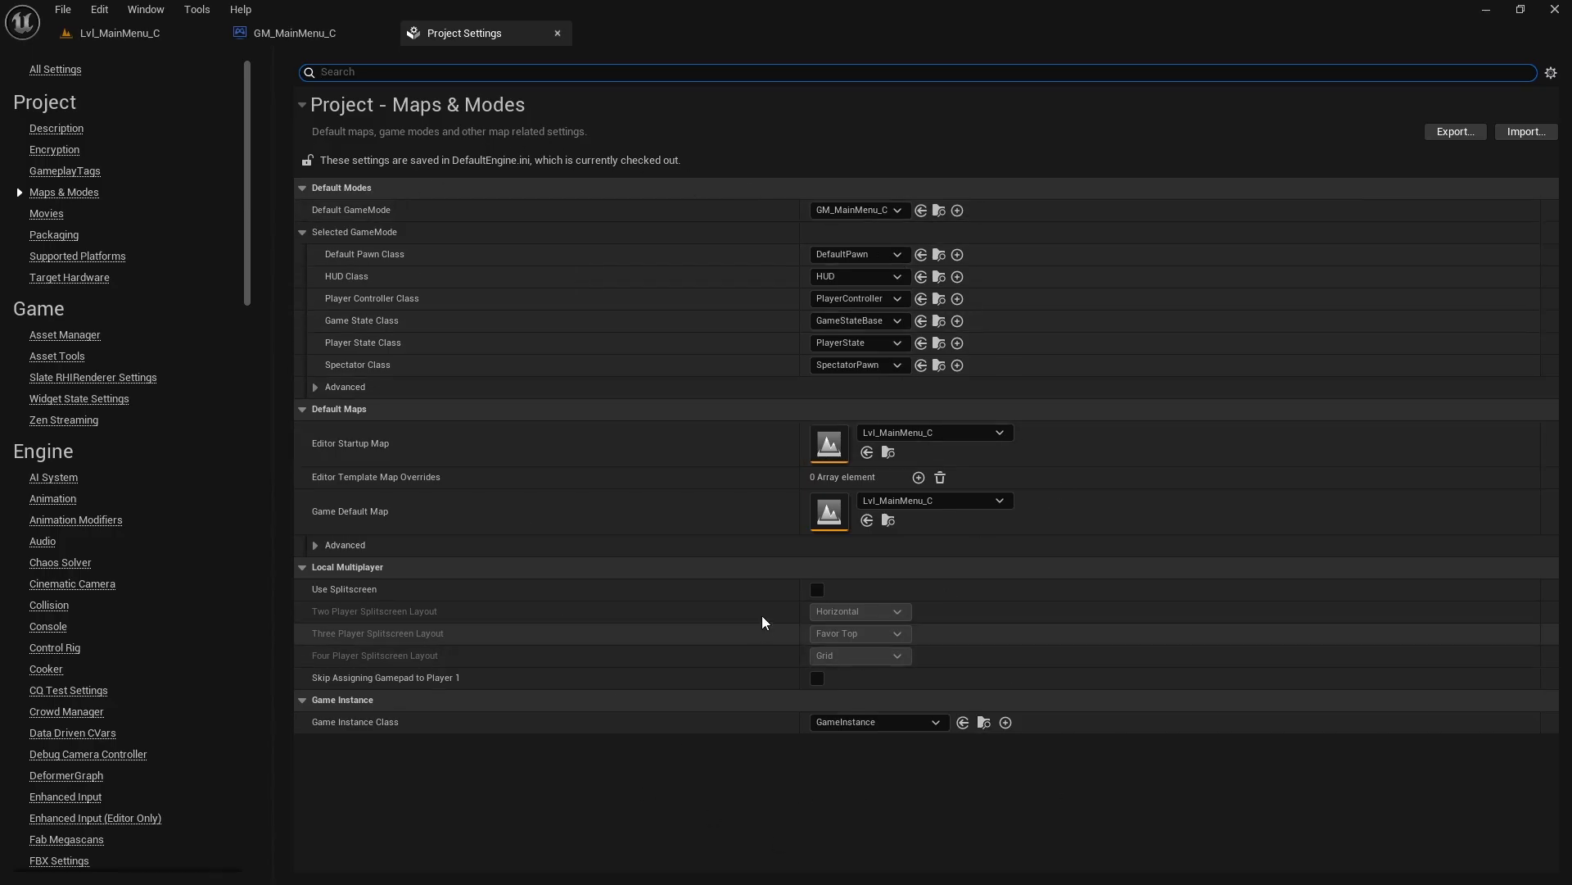
pyautogui.click(334, 232)
pyautogui.click(336, 233)
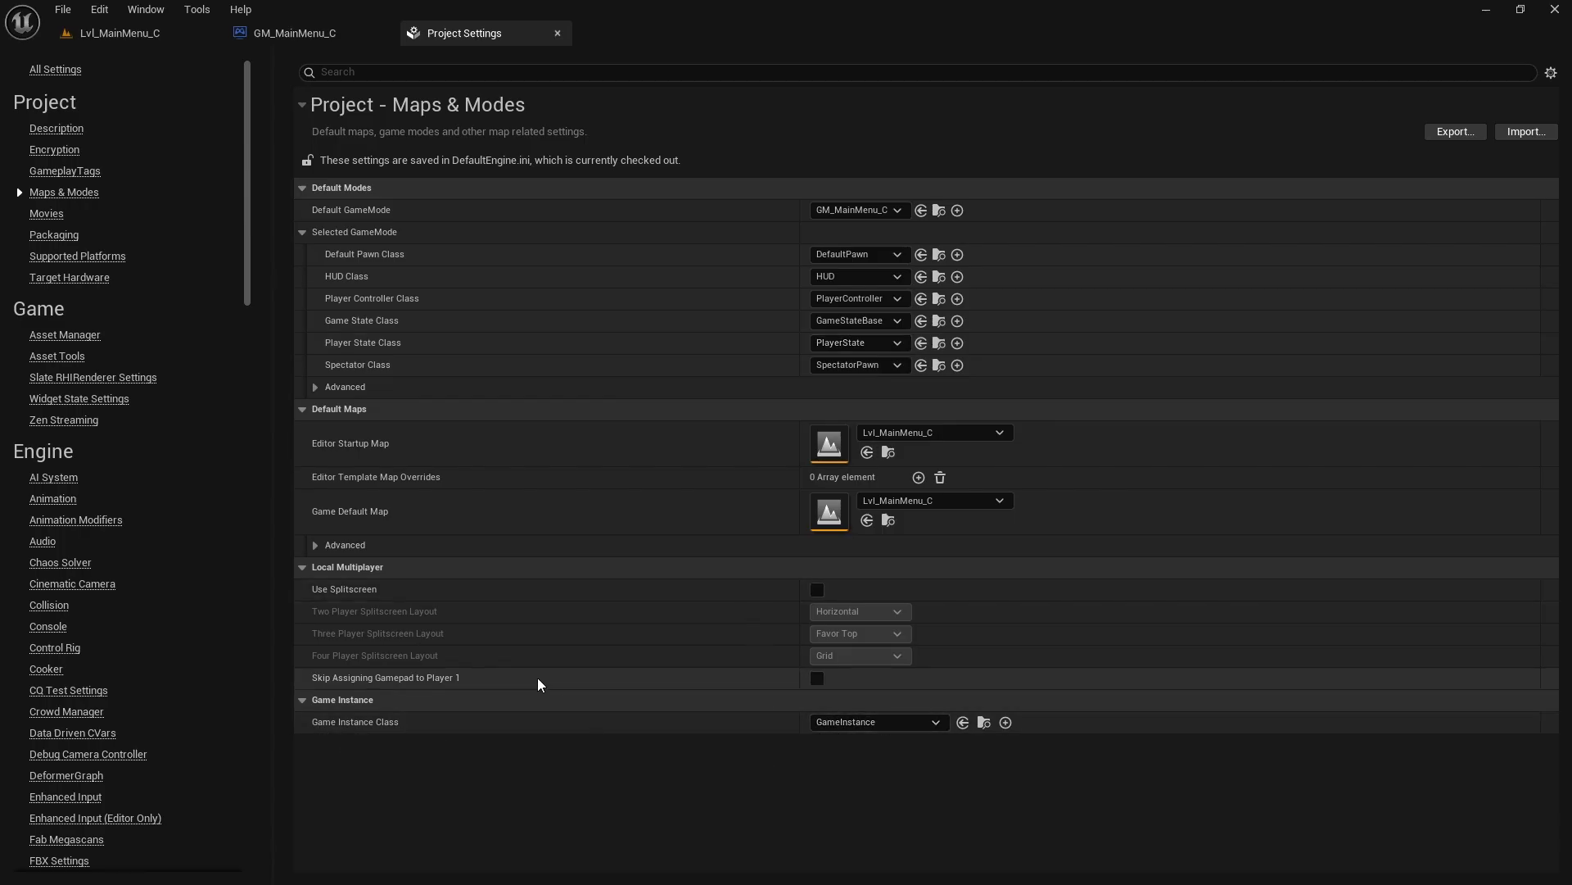
pyautogui.click(557, 33)
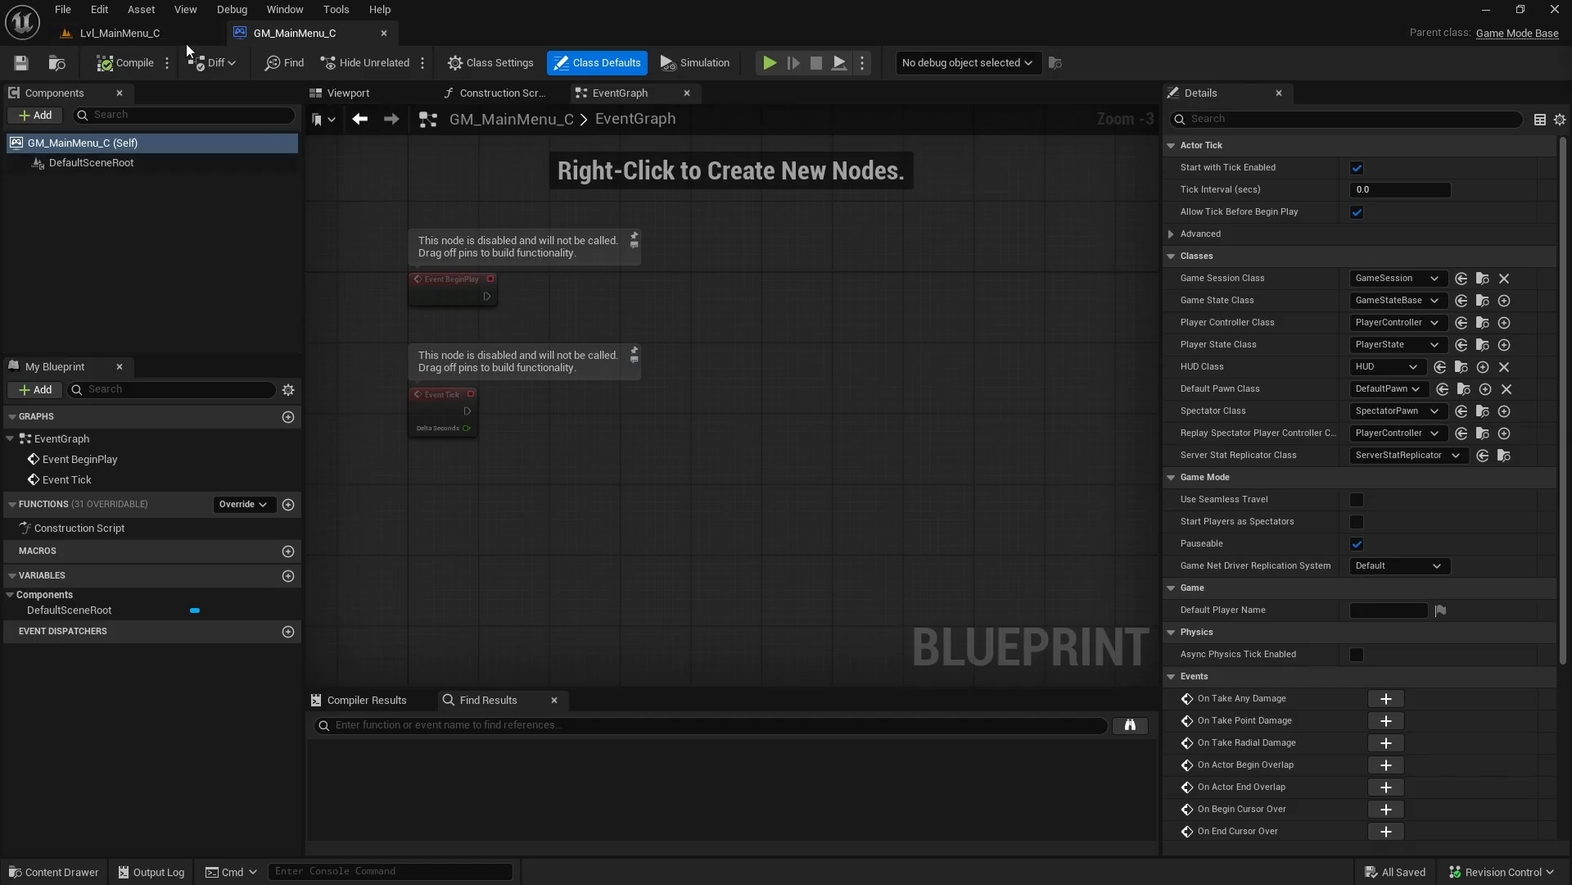
# Step: Set the GameMode Override of Lvl_MainMenu_C to GM_MainMenu_C in the World Settings and save the level
pyautogui.click(109, 33)
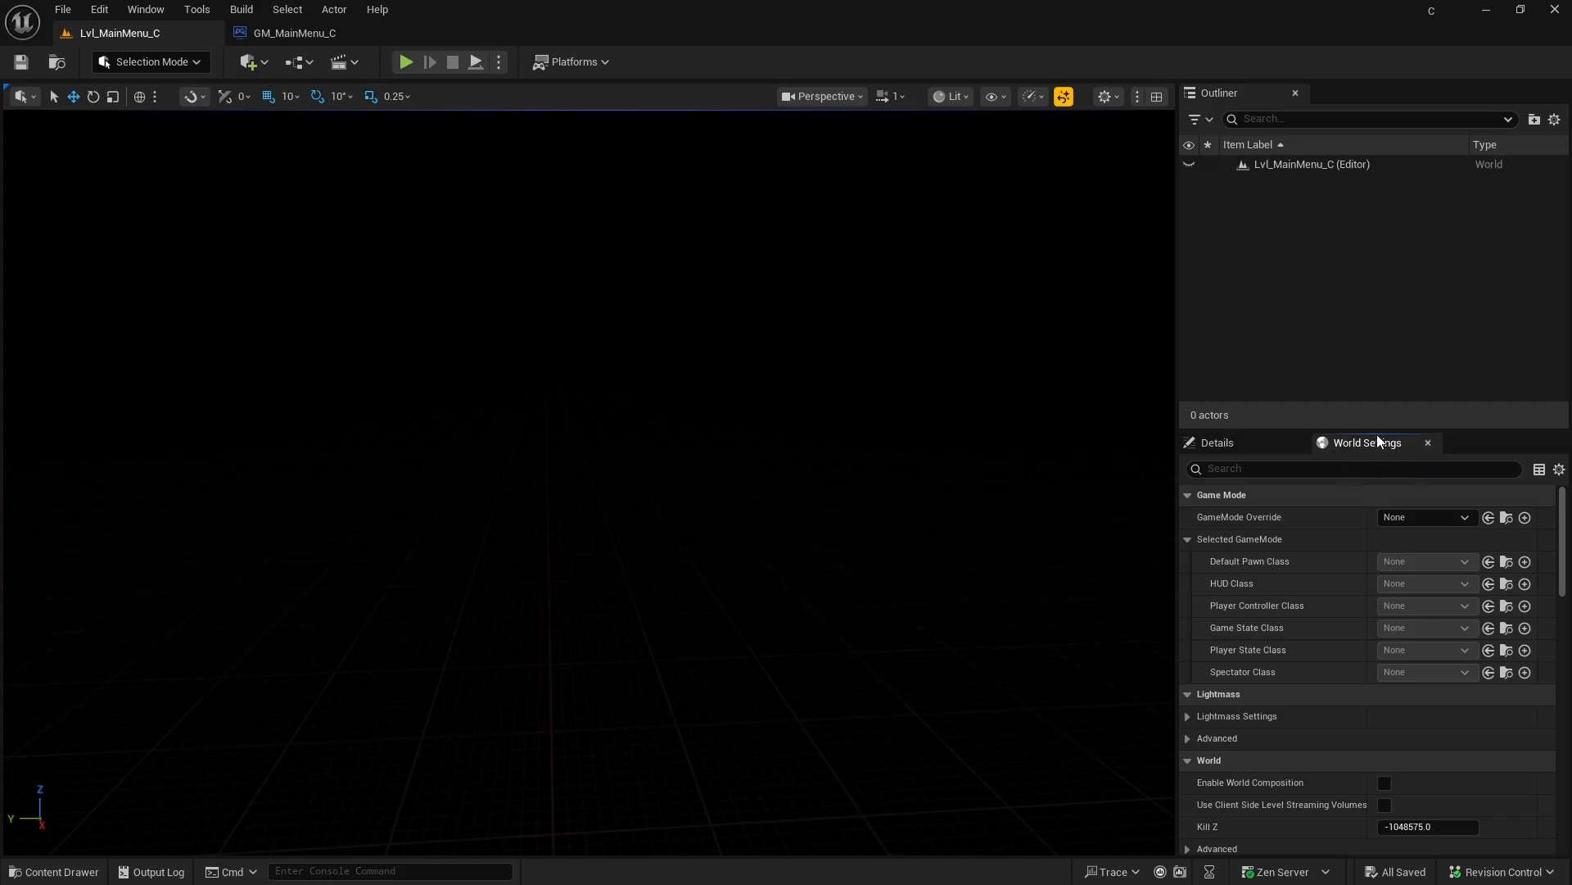
pyautogui.click(146, 9)
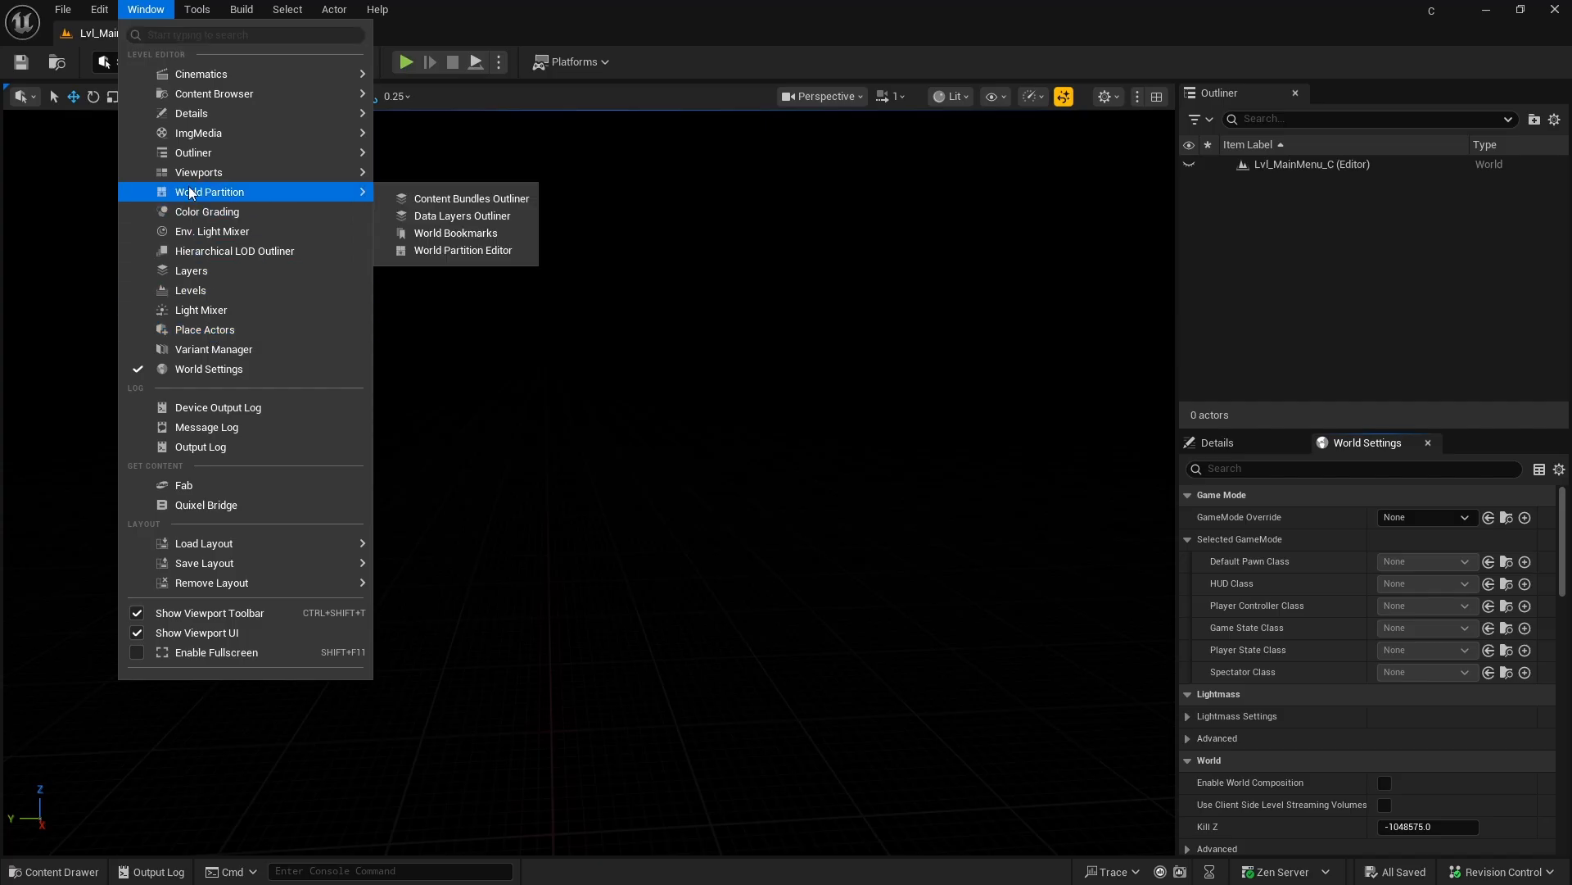
pyautogui.click(790, 465)
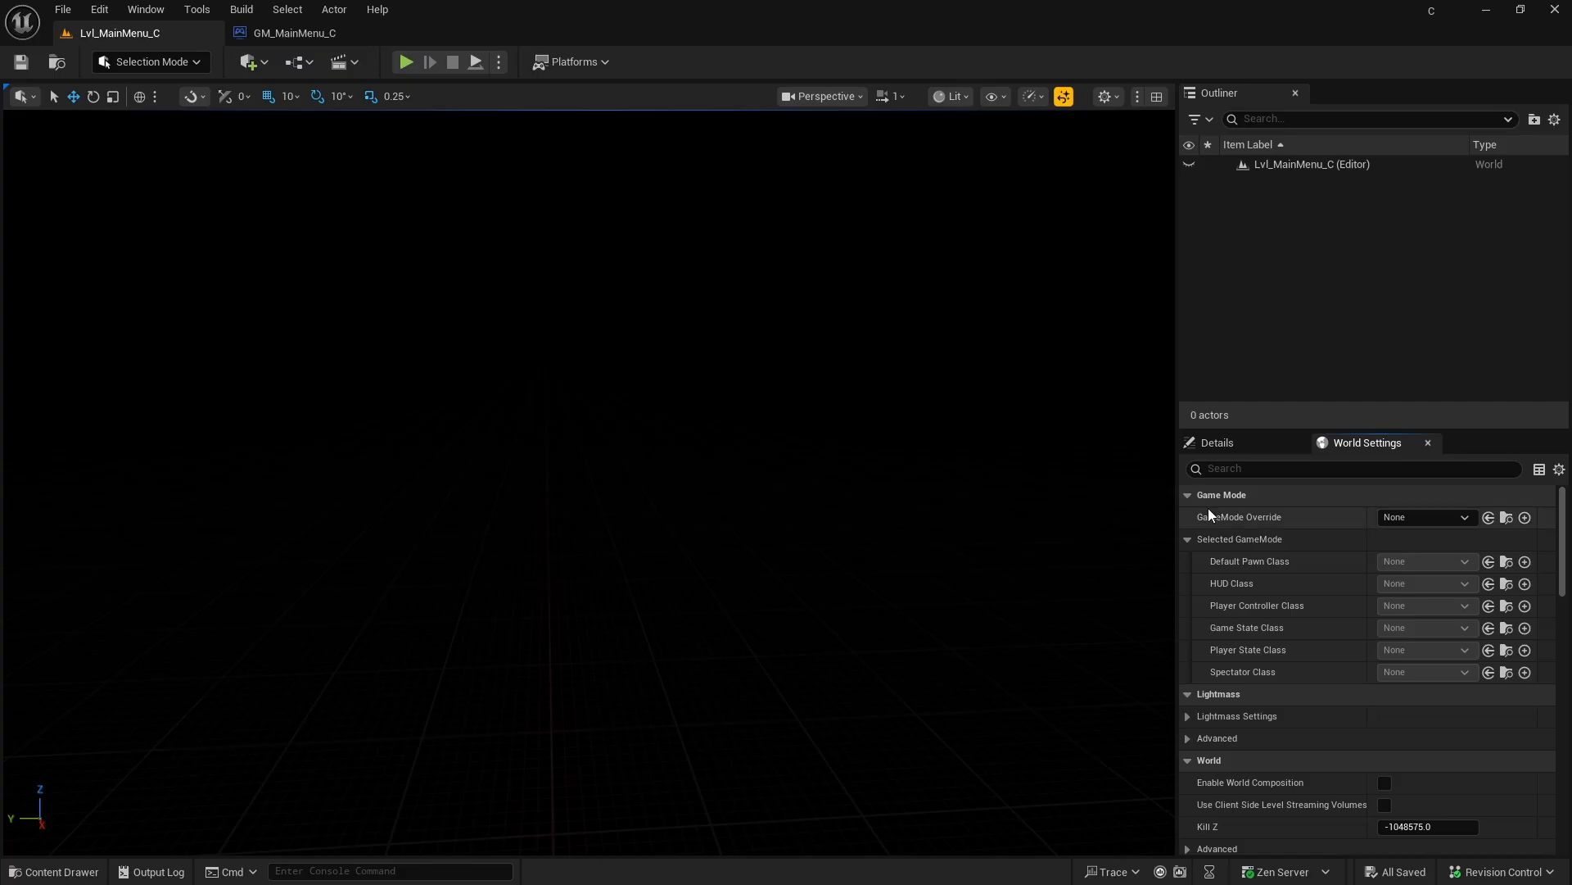
pyautogui.click(1457, 519)
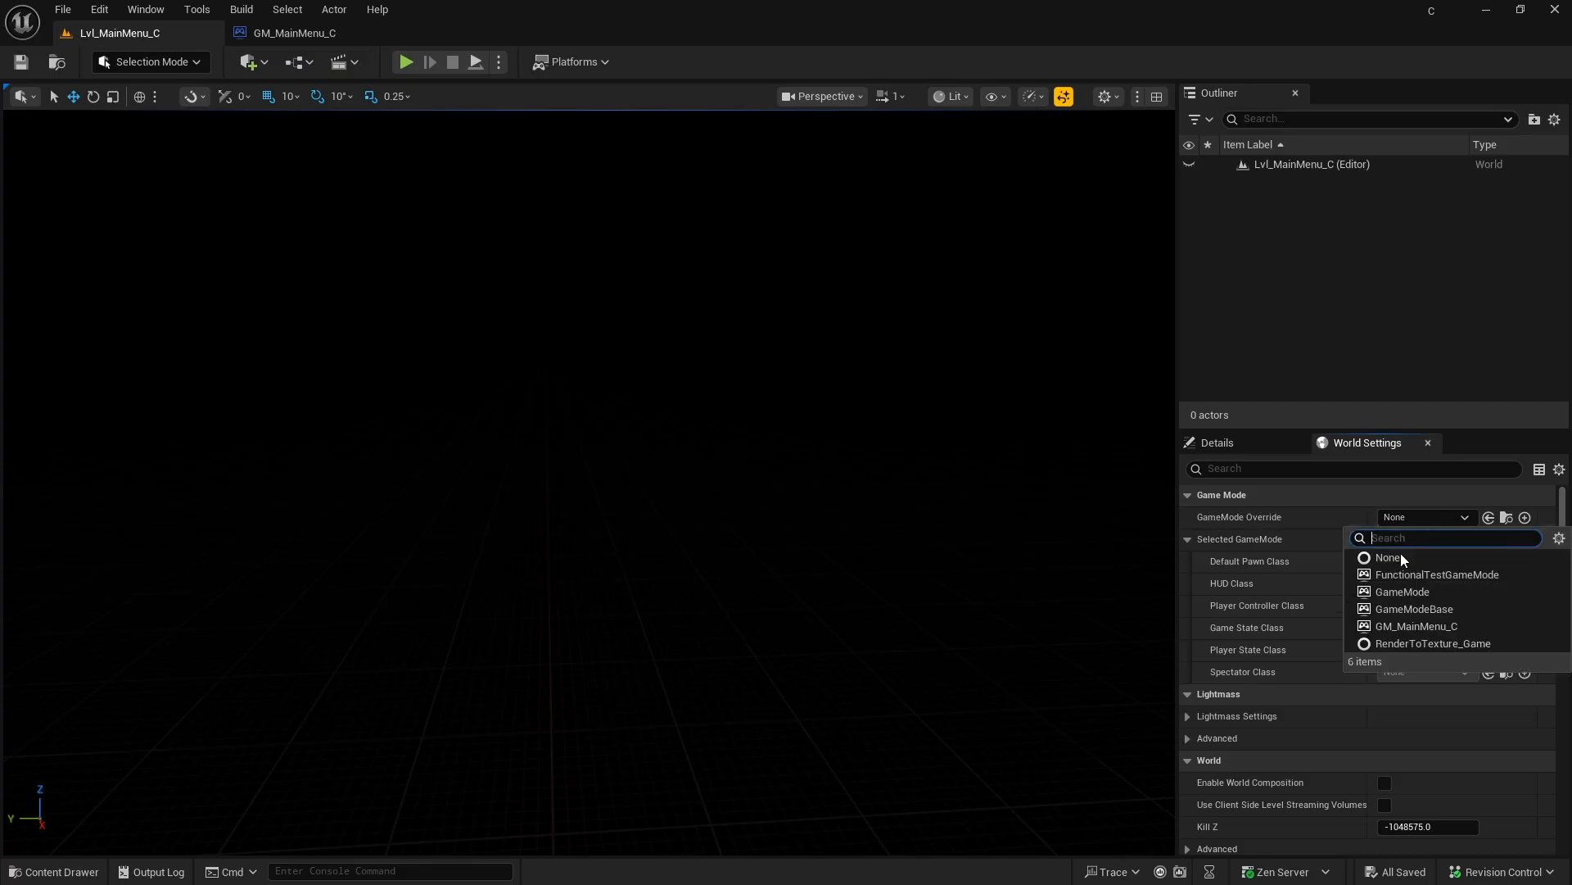
pyautogui.click(1422, 624)
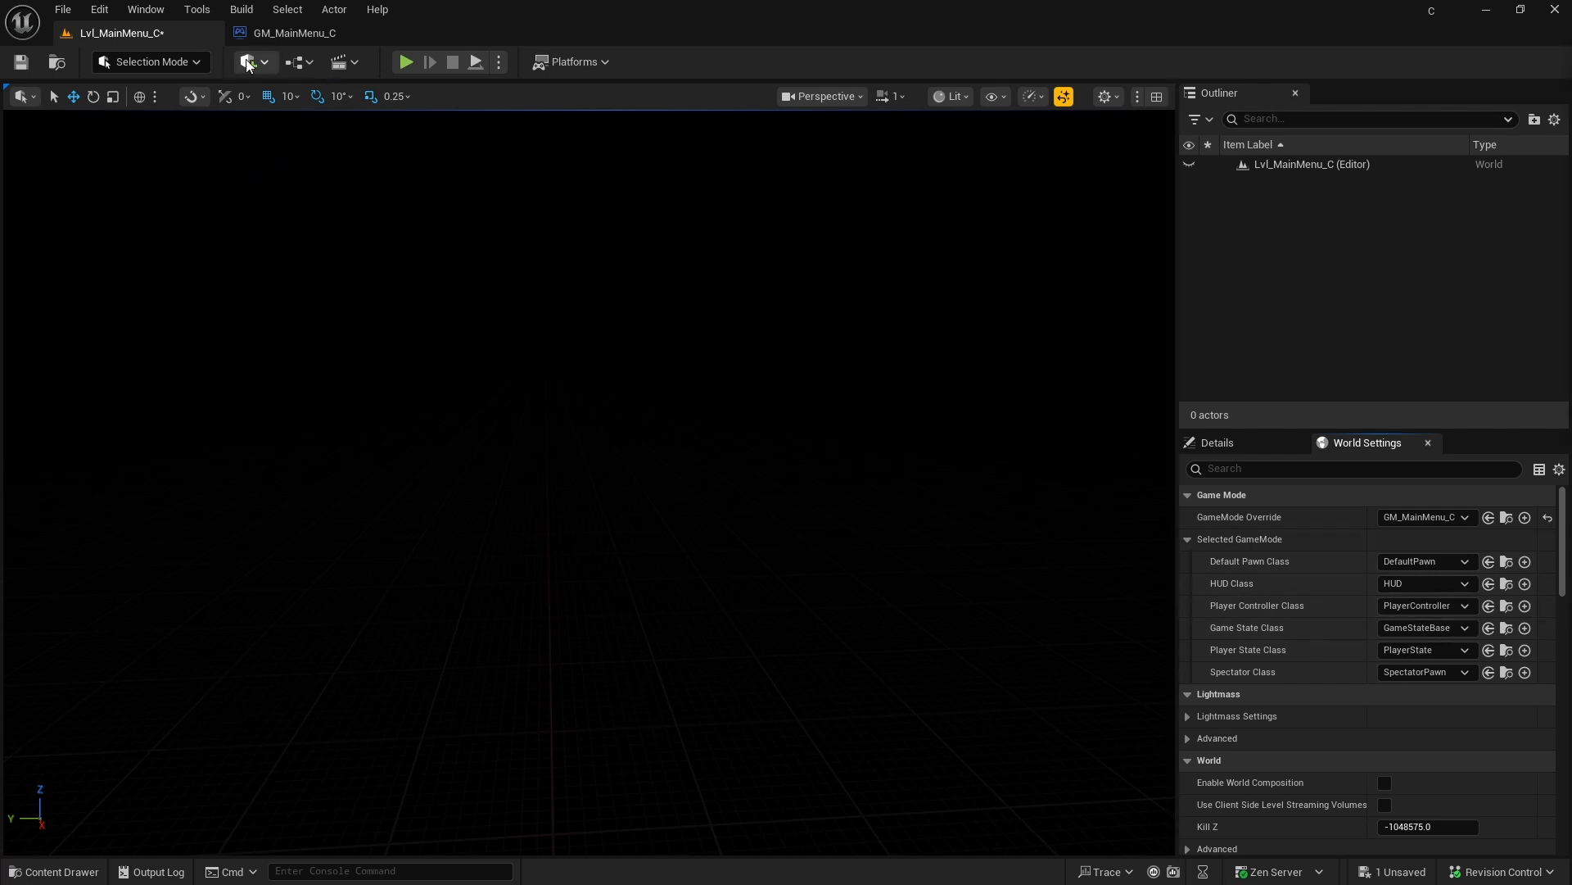
pyautogui.click(20, 62)
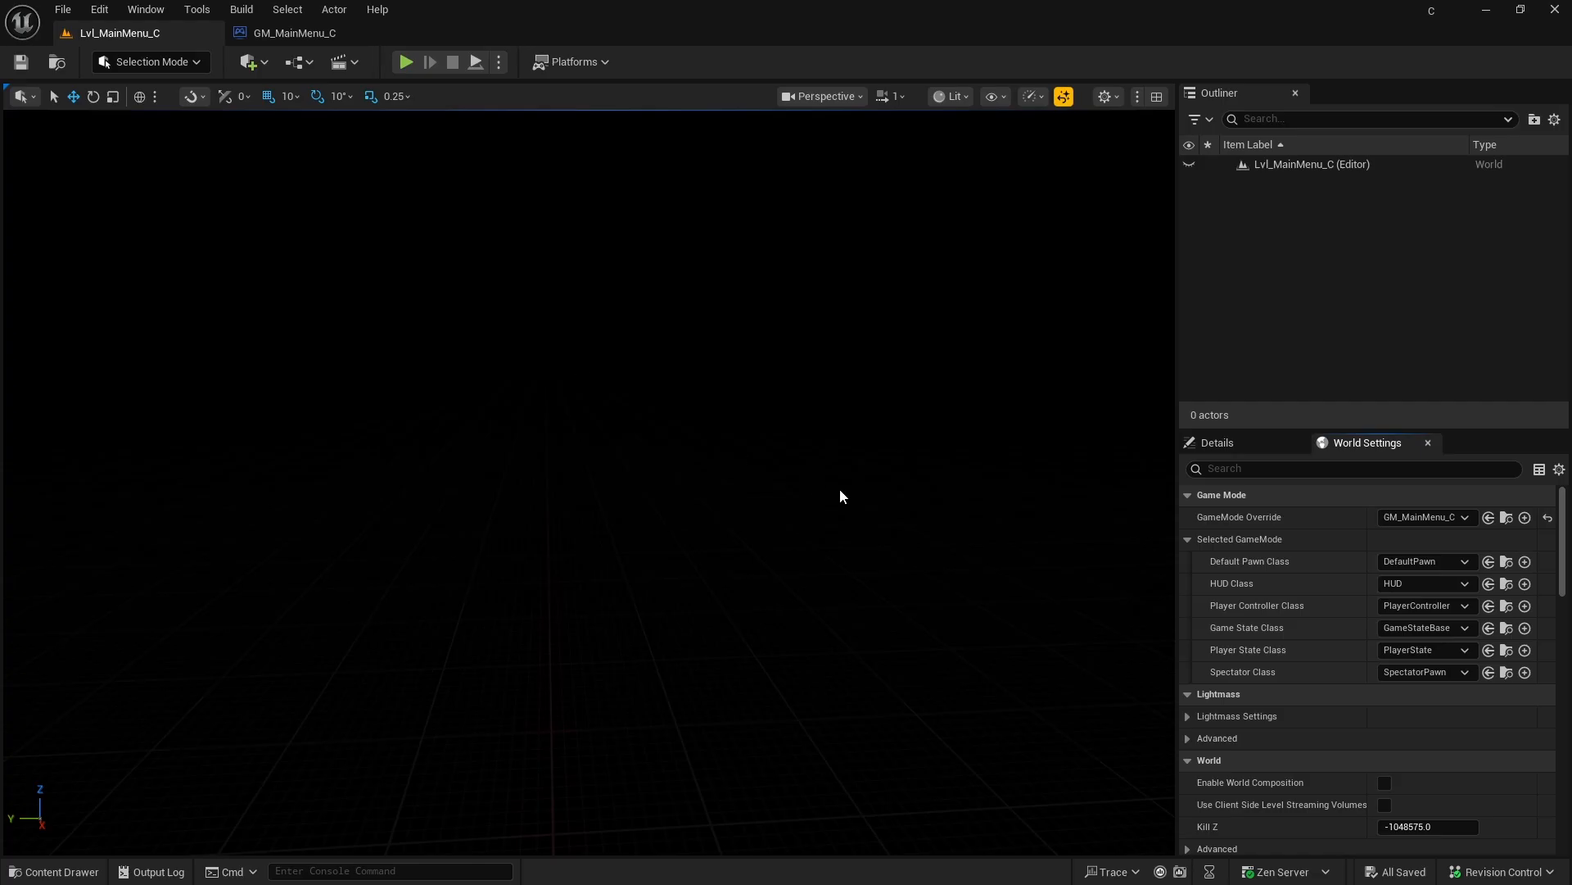
# Step: Switch to the Paint sketch, mark the small menu box with a tick, and write "High" before "score 123"
pyautogui.hotkey('alt', 'Tab')
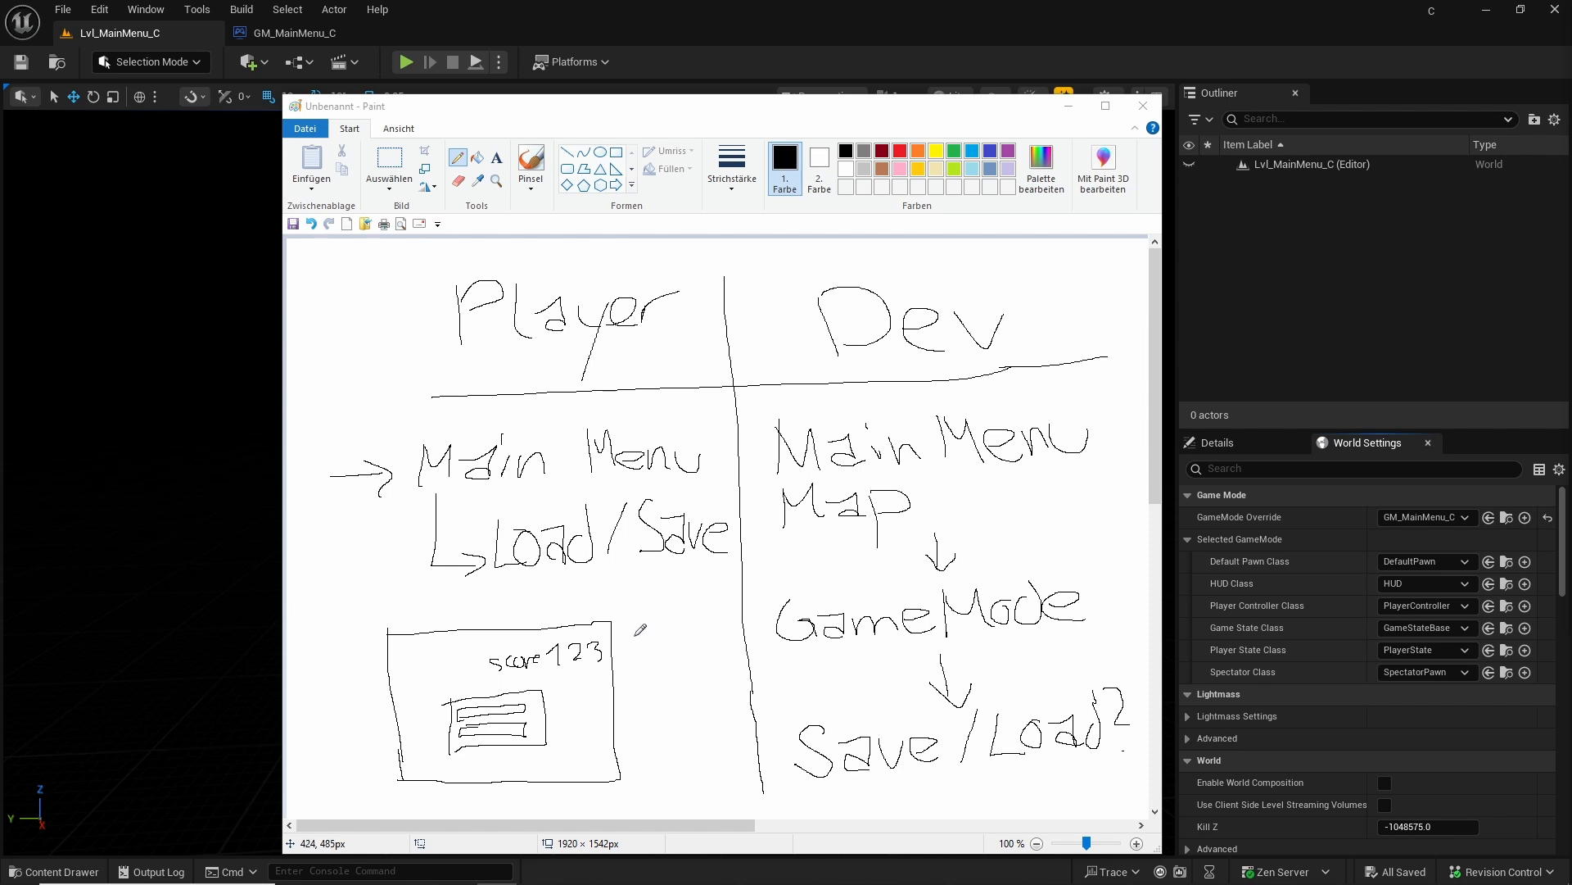
pyautogui.click(532, 714)
pyautogui.moveTo(421, 648); pyautogui.dragTo(475, 679)
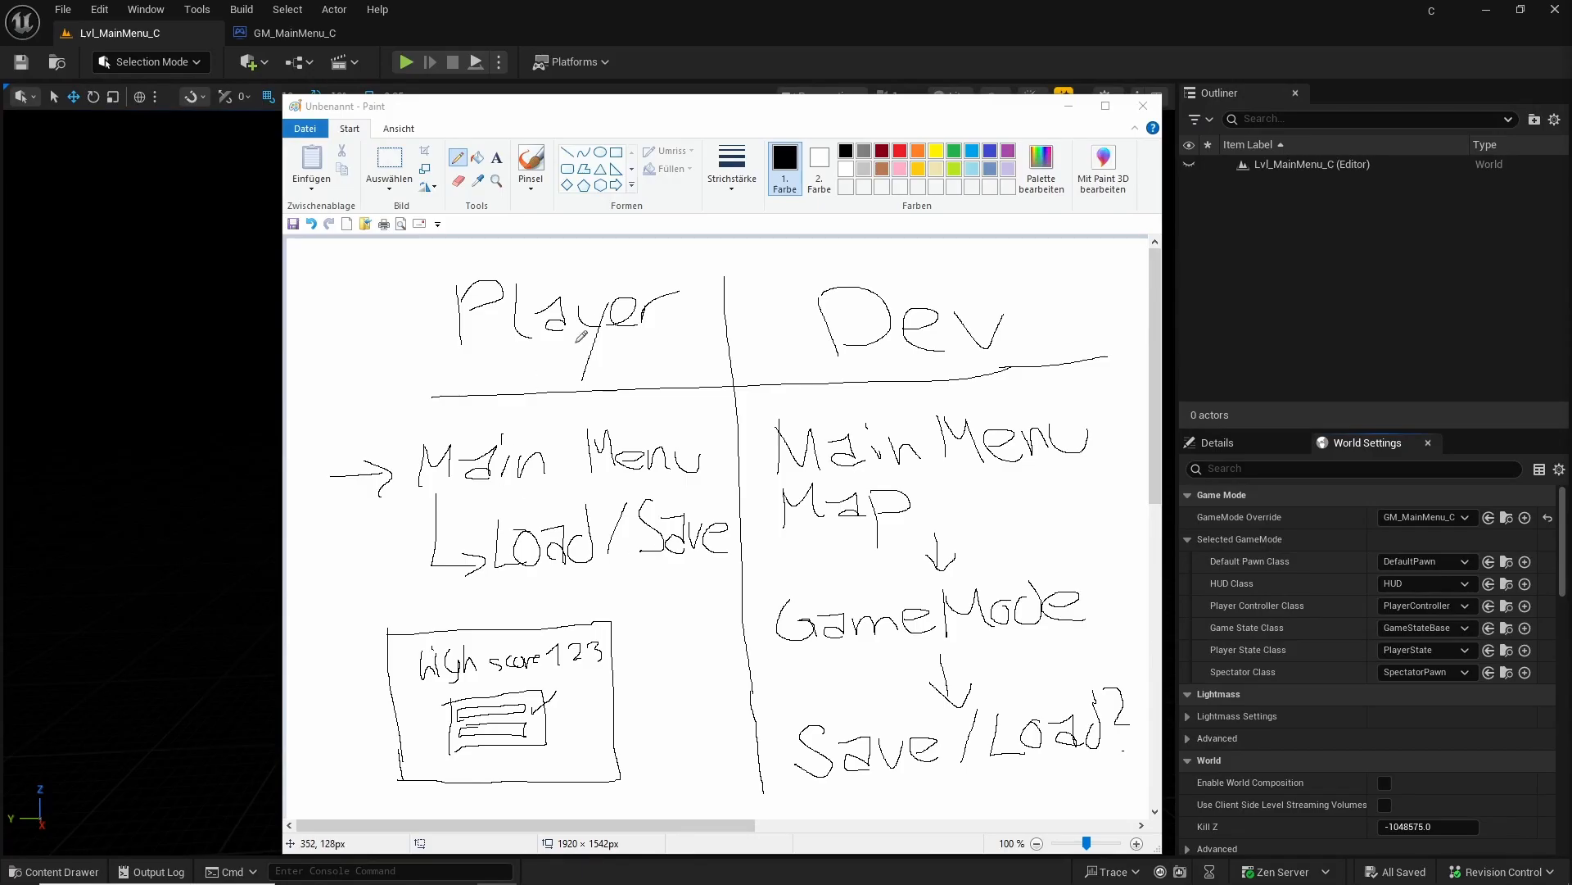